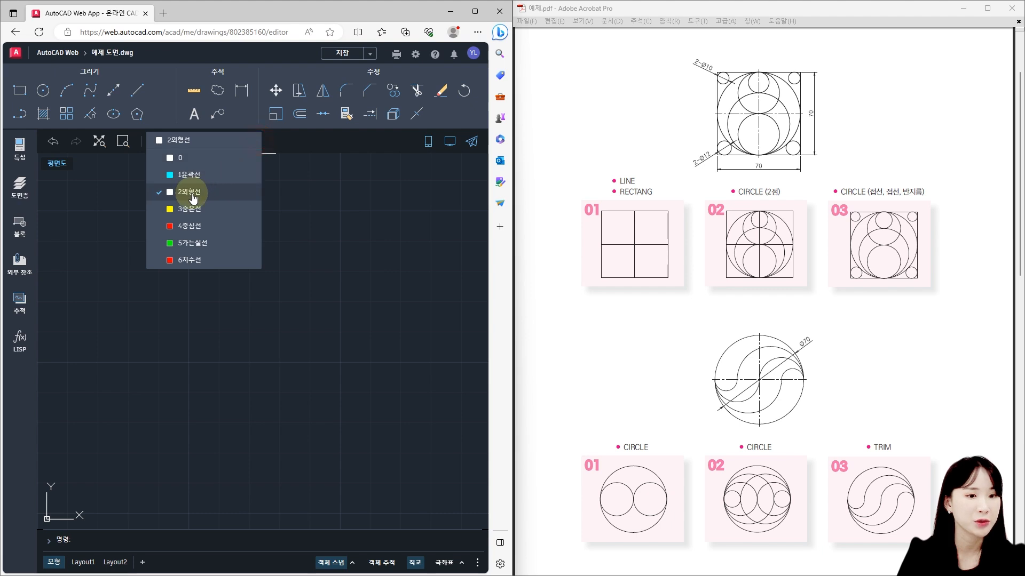
Draw a 70 × 70 square on the 2외형선 layer
{"action": "left_click", "coordinate": [192, 194]}
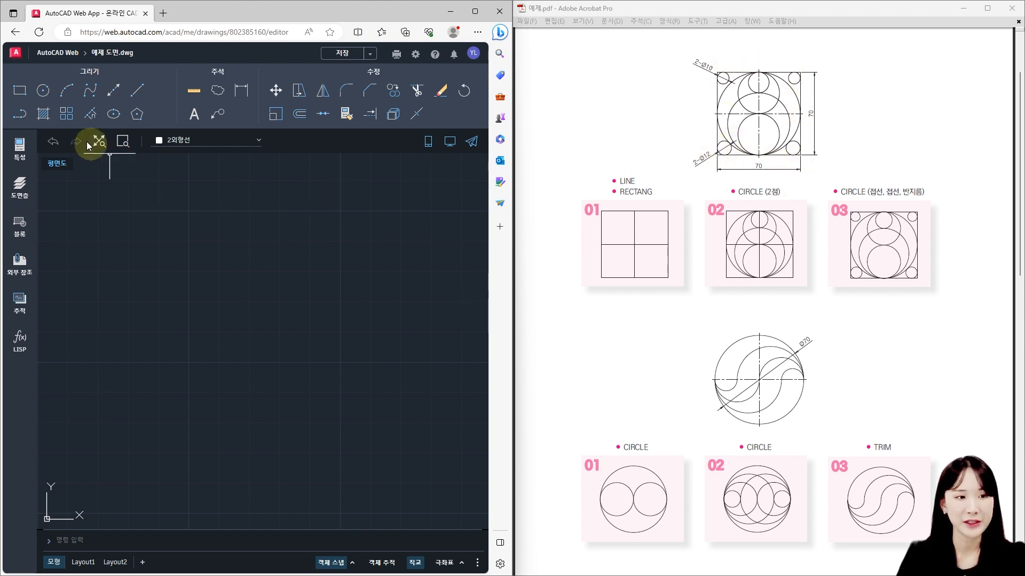
{"action": "left_click", "coordinate": [26, 95]}
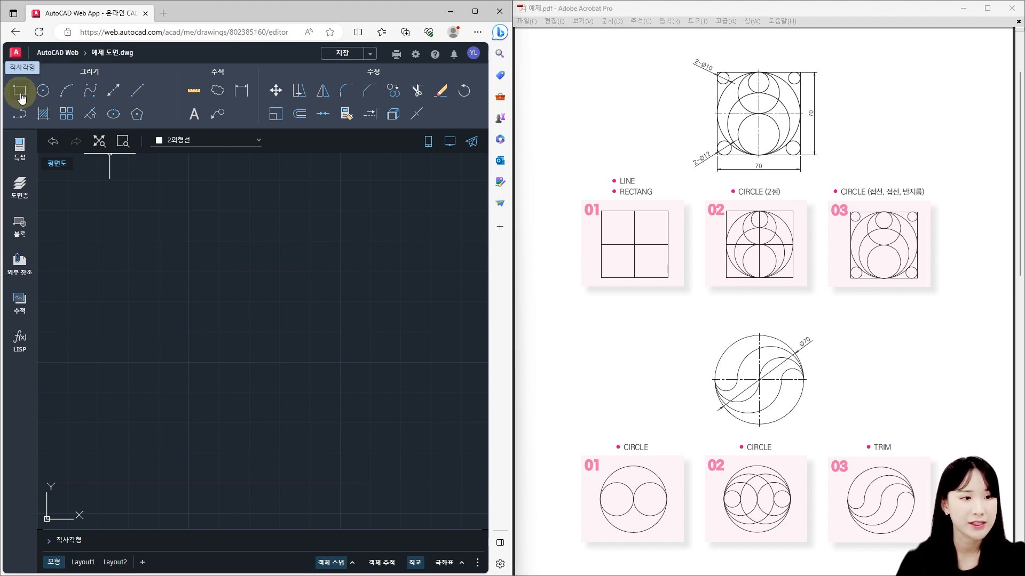
{"action": "left_click", "coordinate": [20, 93]}
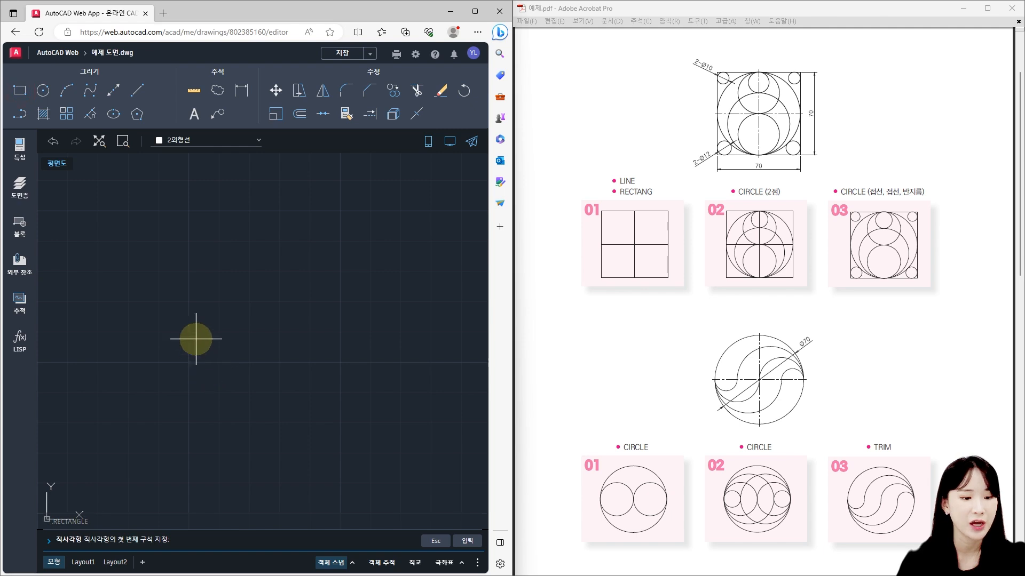
{"action": "left_click", "coordinate": [131, 445]}
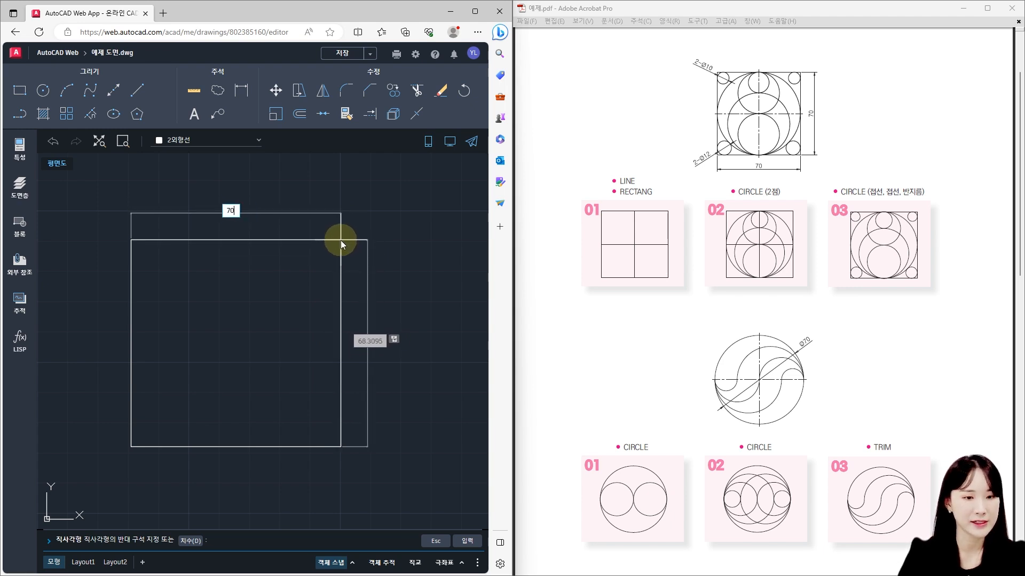
{"action": "key", "text": "Tab"}
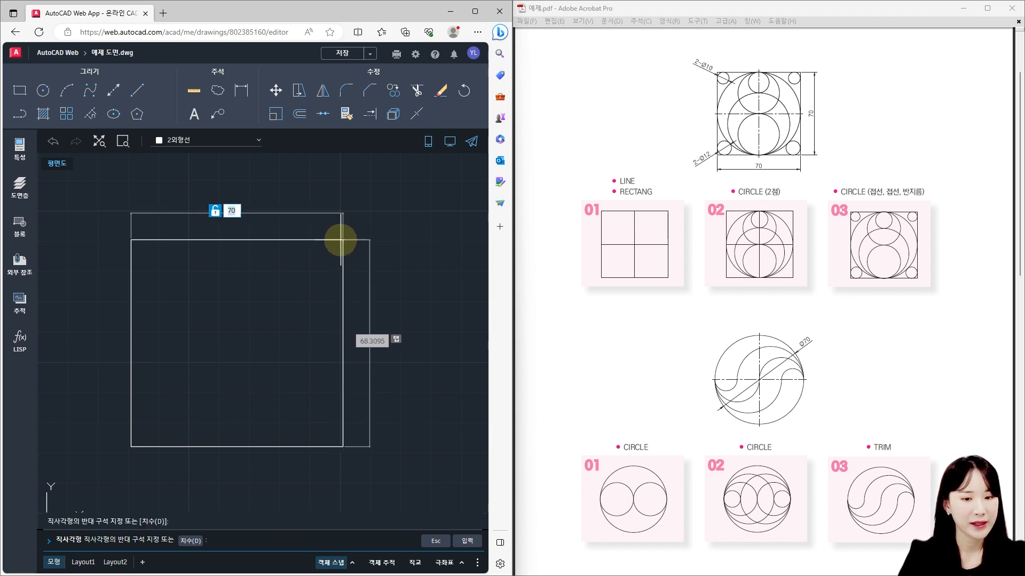
{"action": "type", "text": "ㄱ"}
{"action": "type", "text": "0"}
{"action": "key", "text": "Return"}
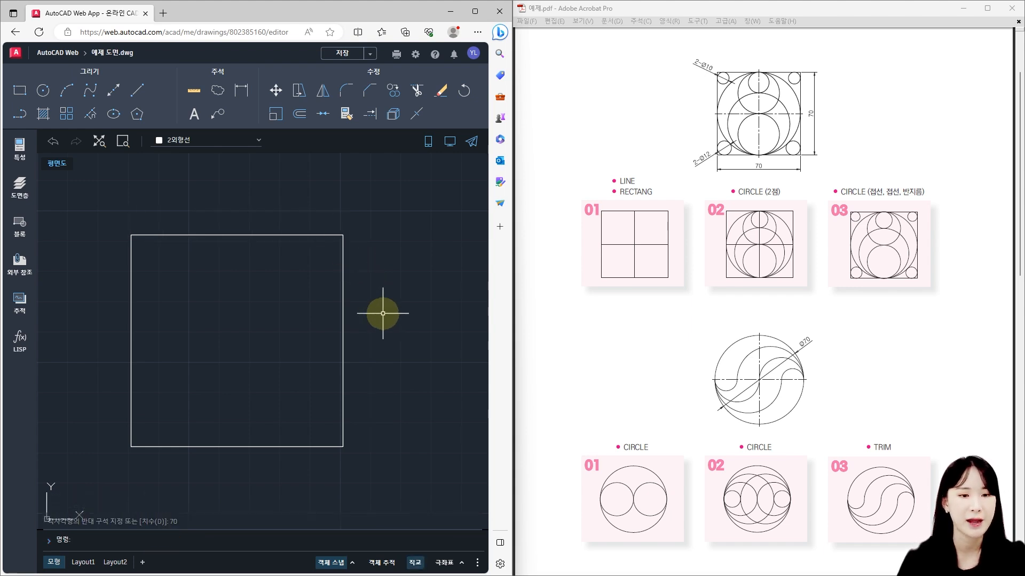
{"action": "middle_click_drag", "start_coordinate": [388, 330], "coordinate": [411, 318]}
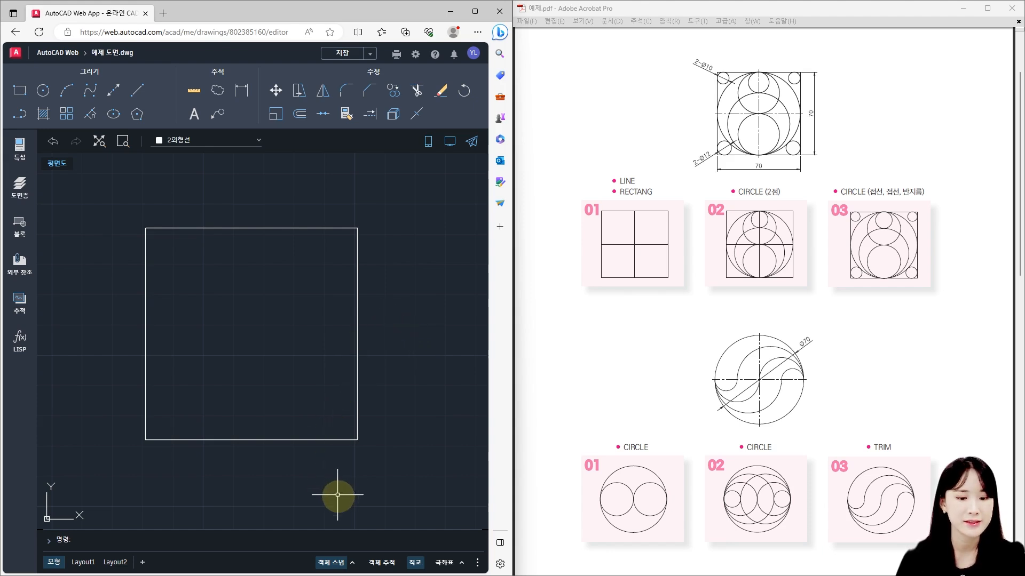
Check in the object snap settings that the midpoint (중간점) snap is enabled
{"action": "left_click", "coordinate": [284, 535]}
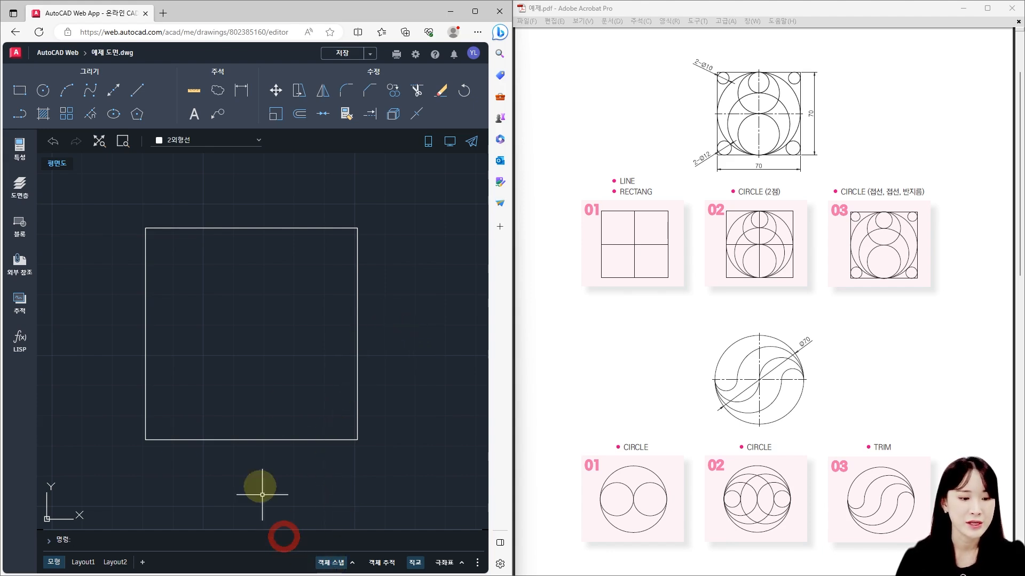
{"action": "type", "text": "os"}
{"action": "key", "text": "Return"}
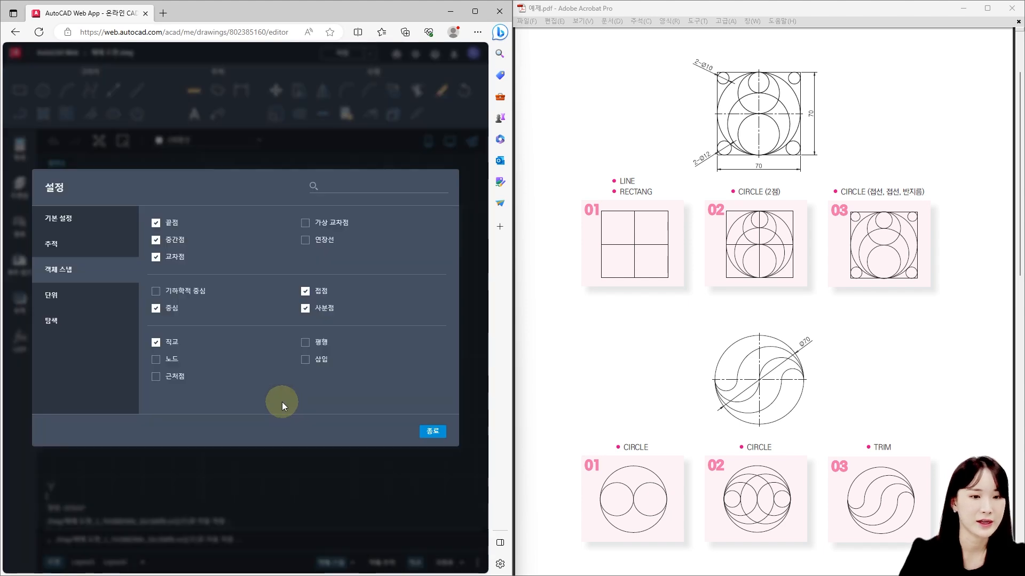
{"action": "left_click", "coordinate": [156, 239]}
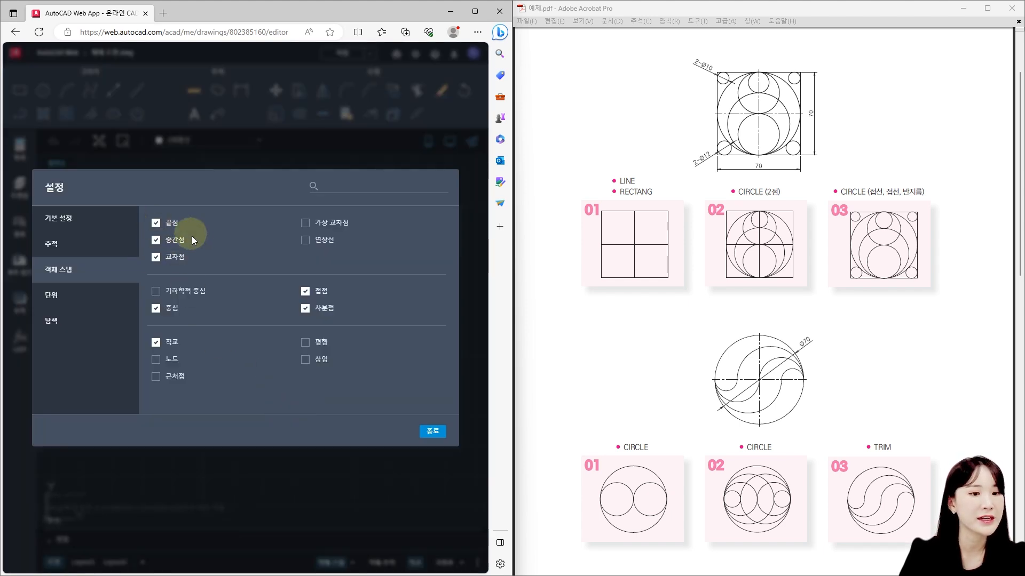
{"action": "left_click", "coordinate": [430, 431]}
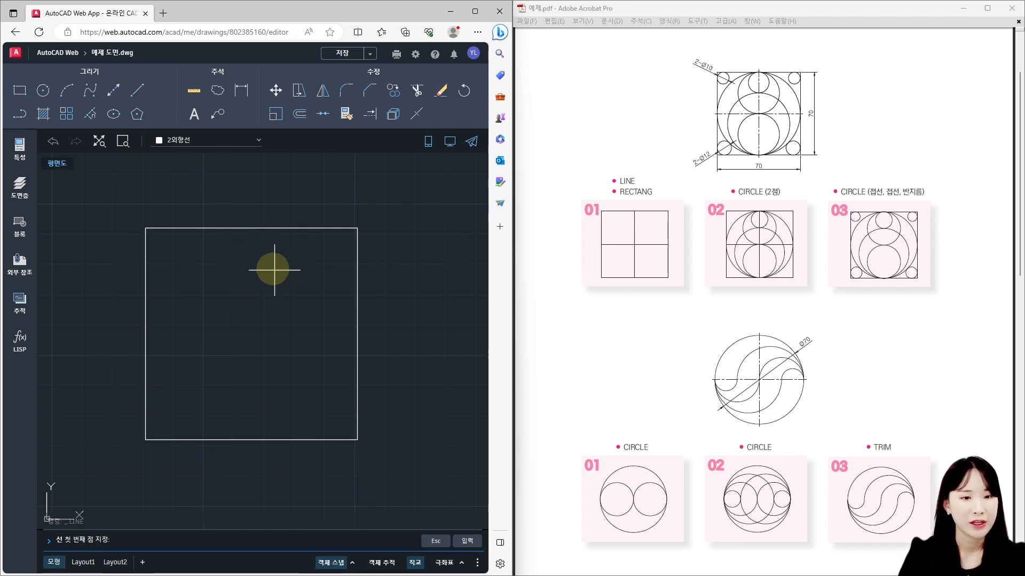
Draw a vertical line from the midpoint of the square's top edge to the midpoint of its bottom edge
{"action": "left_click", "coordinate": [252, 228]}
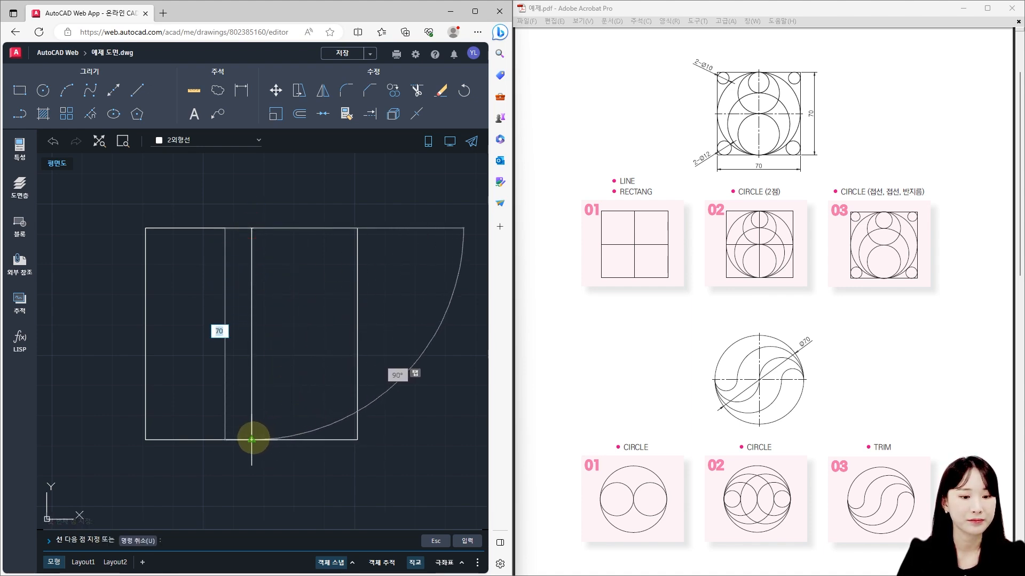
{"action": "left_click", "coordinate": [251, 440]}
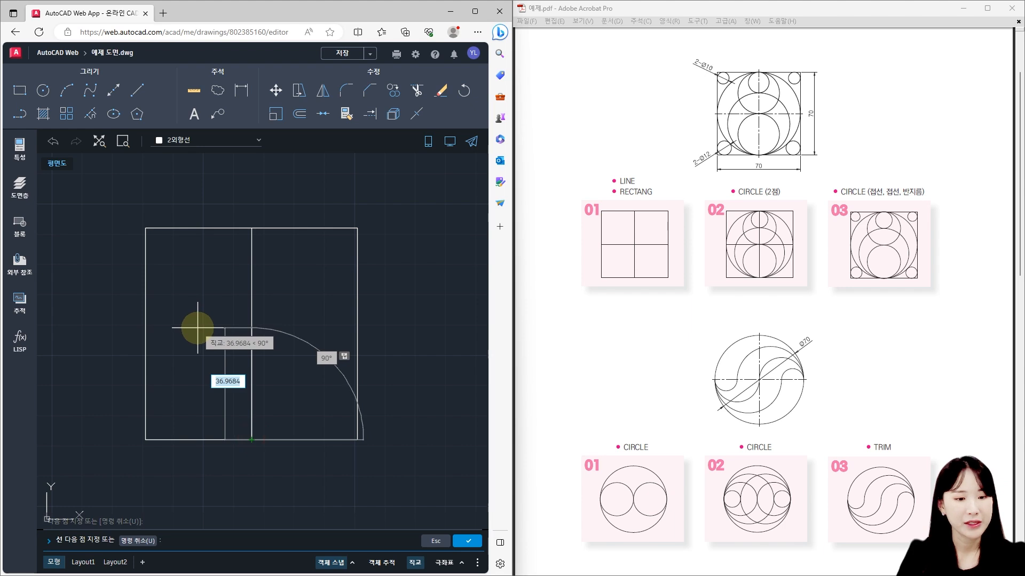
{"action": "key", "text": "Escape"}
{"action": "key", "text": "Escape"}
{"action": "key", "text": "Escape"}
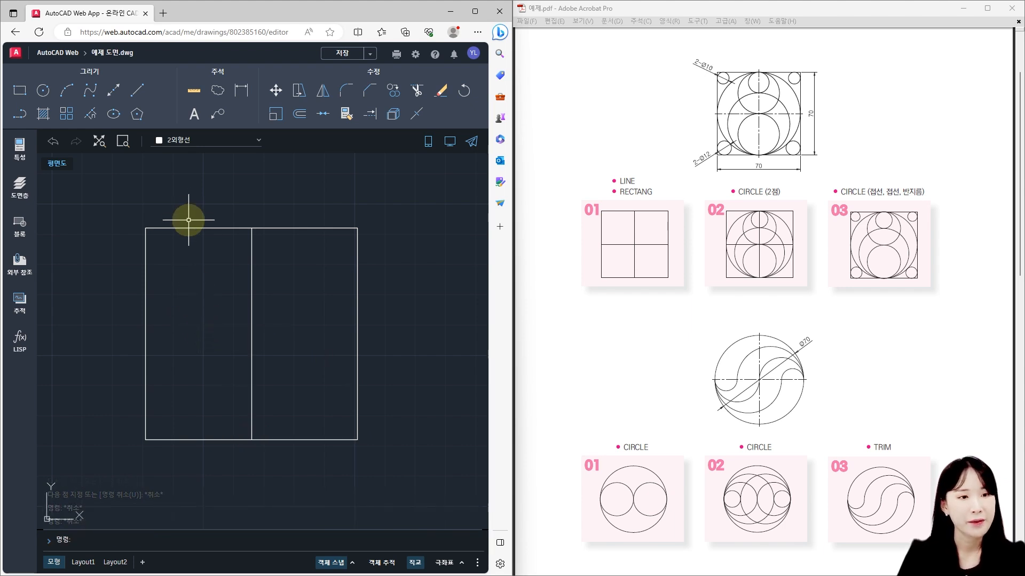
Draw a horizontal line from the midpoint of the square's left edge to the midpoint of its right edge
{"action": "left_click", "coordinate": [135, 91]}
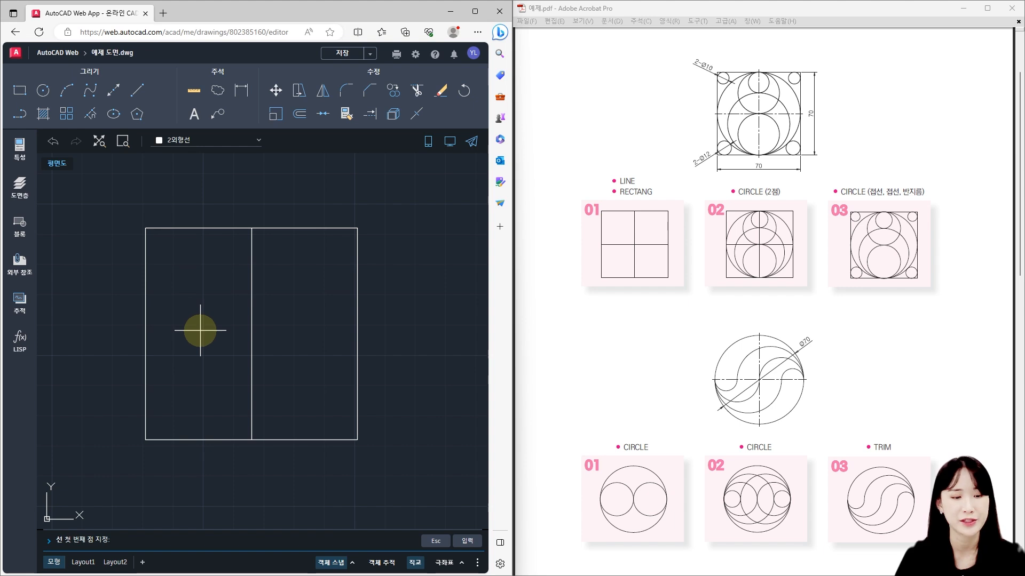
{"action": "left_click", "coordinate": [146, 333]}
{"action": "left_click", "coordinate": [356, 334]}
{"action": "key", "text": "Escape"}
{"action": "key", "text": "Escape"}
{"action": "key", "text": "Escape"}
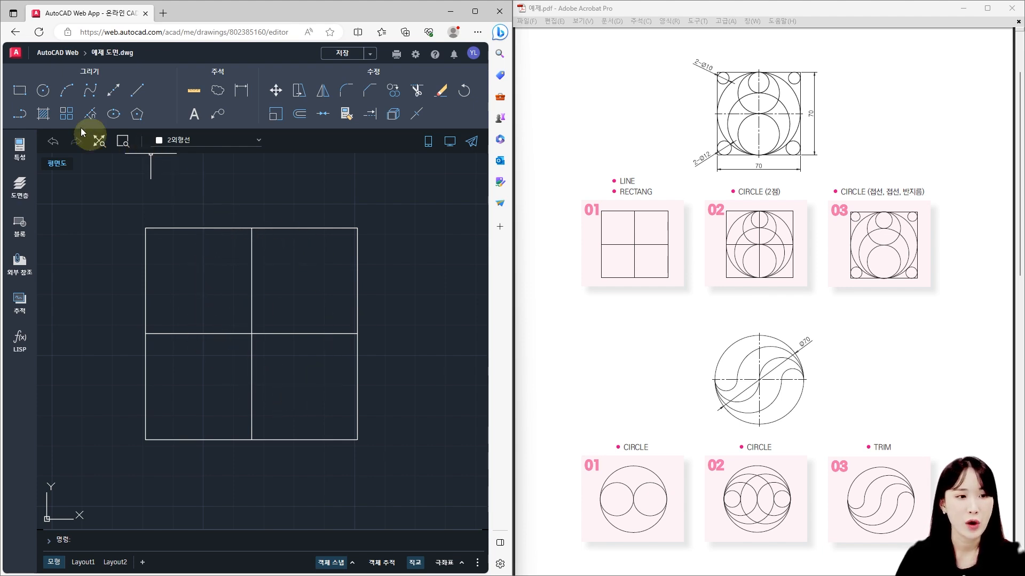
Draw a two-point (2P) circle between the midpoints of the square's bottom and top edges
{"action": "left_click", "coordinate": [43, 91]}
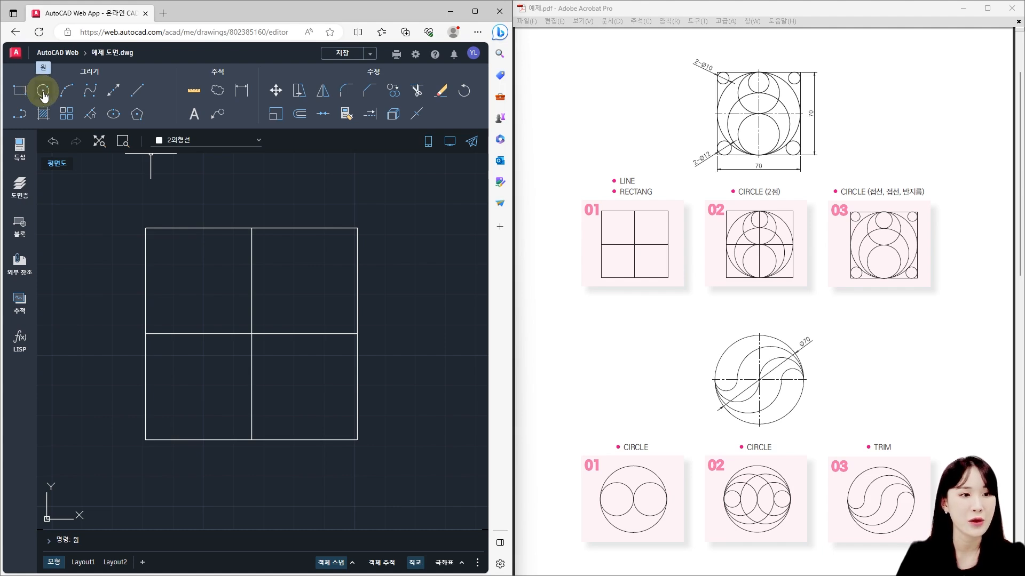
{"action": "left_click", "coordinate": [43, 91]}
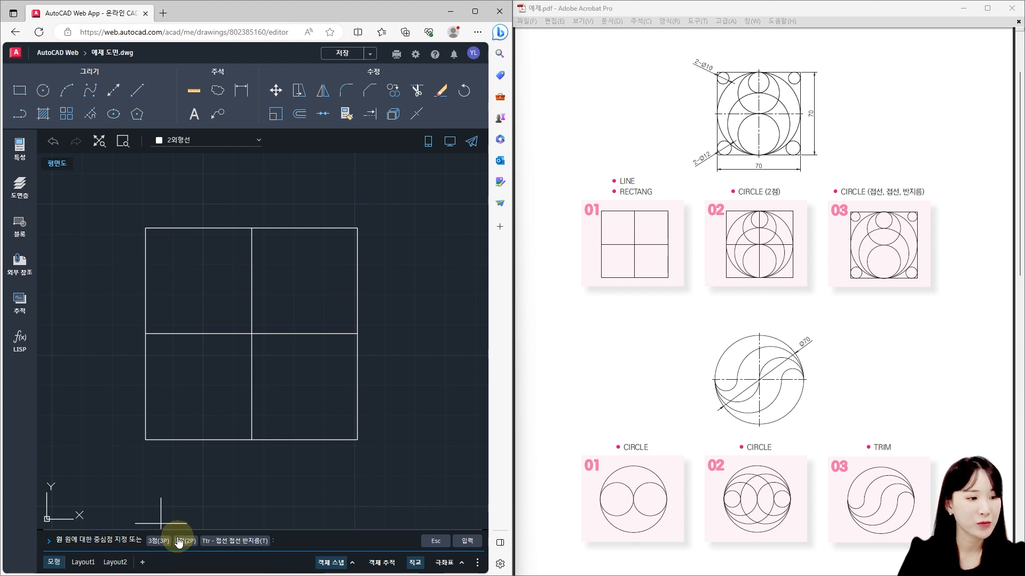
{"action": "left_click", "coordinate": [289, 543]}
{"action": "type", "text": "2p"}
{"action": "key", "text": "Return"}
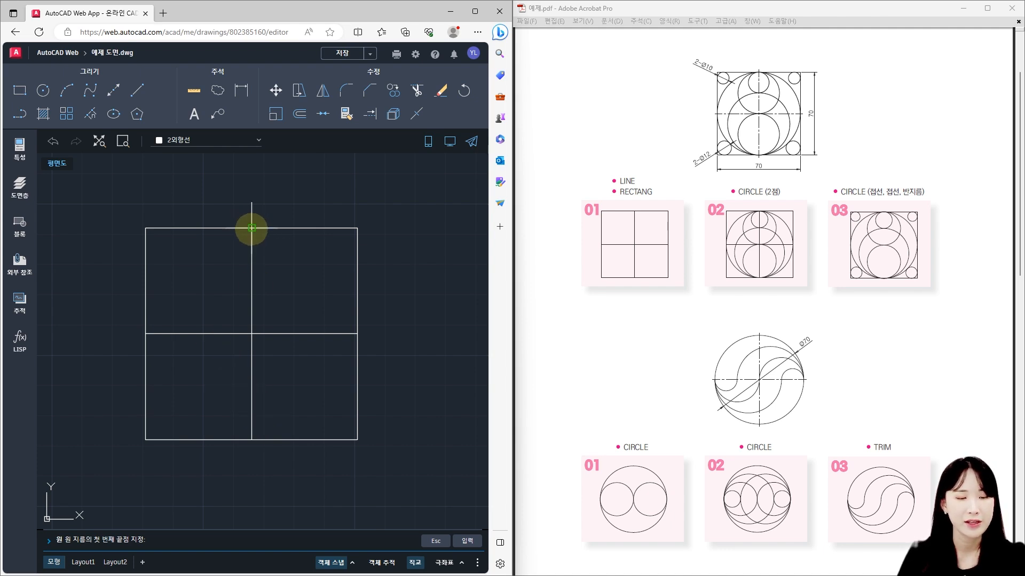
{"action": "left_click", "coordinate": [250, 440]}
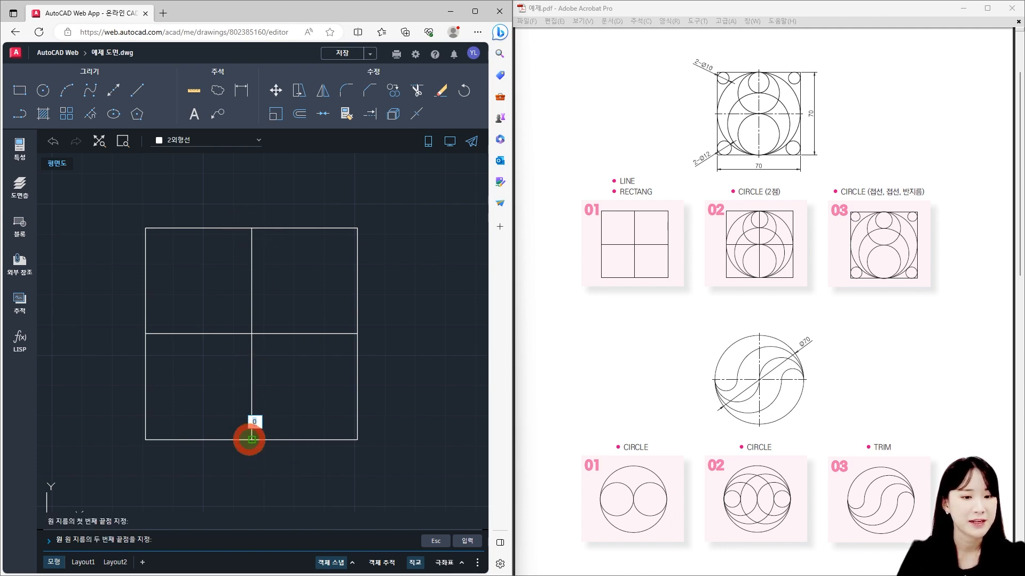
{"action": "left_click", "coordinate": [251, 228]}
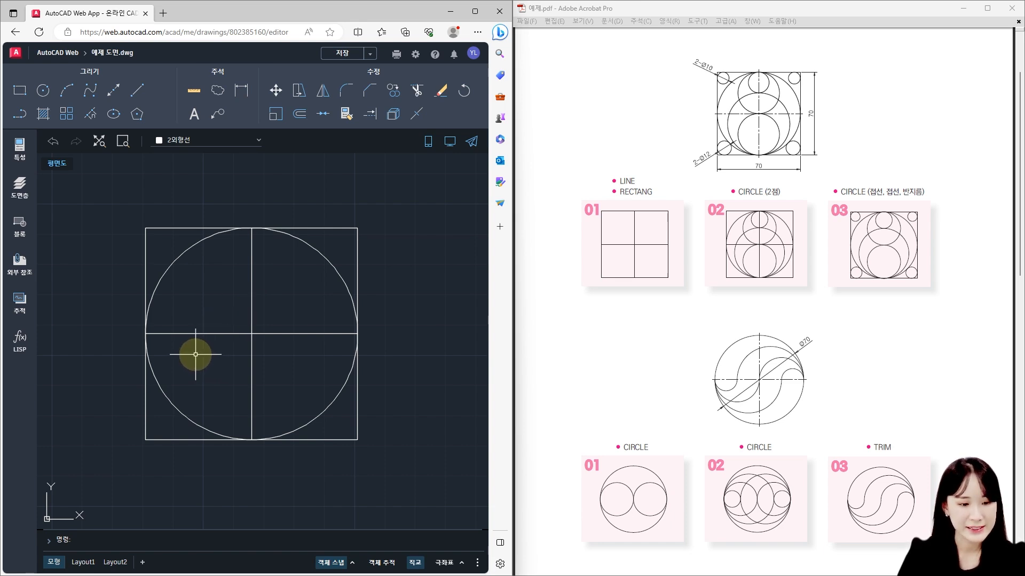
Draw a two-point (2P) circle from the centre of the large circle to its bottom quadrant
{"action": "key", "text": "Return"}
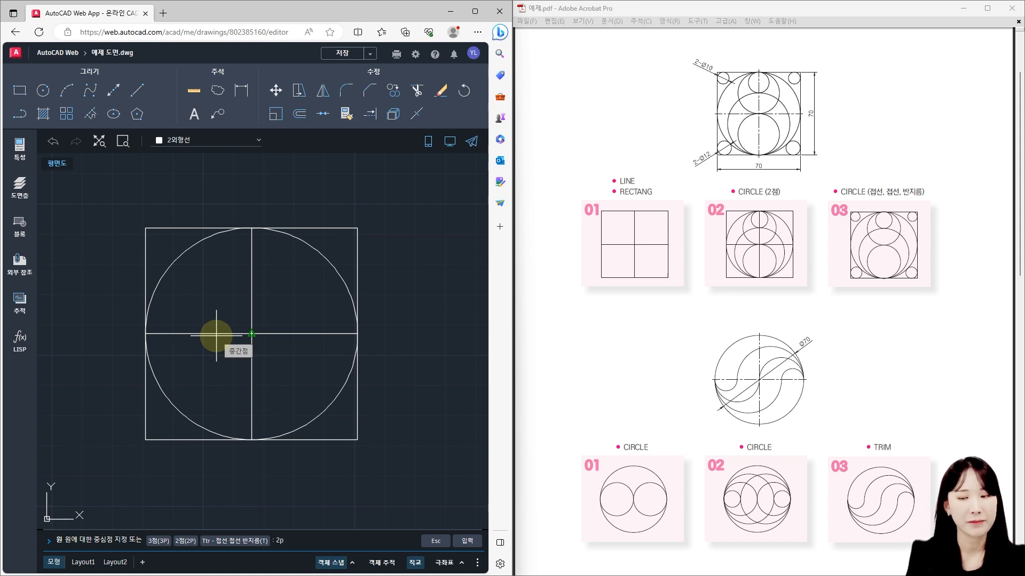
{"action": "key", "text": "Return"}
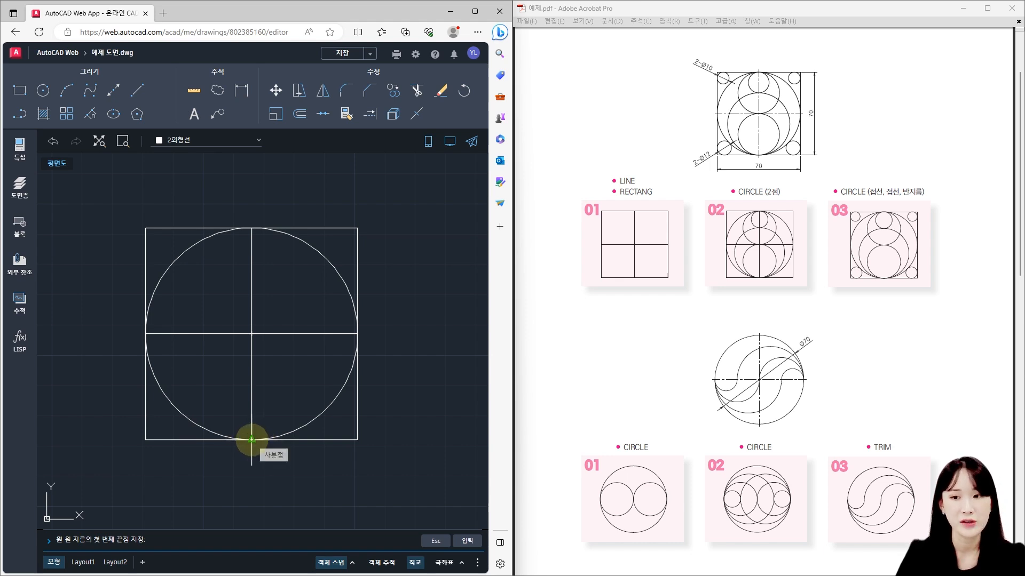
{"action": "left_click", "coordinate": [251, 333]}
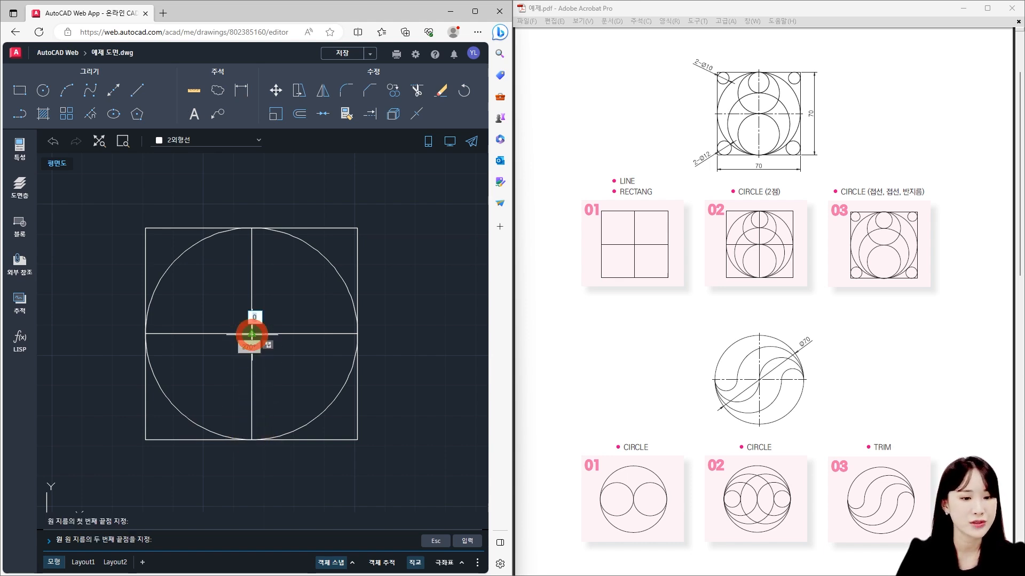
{"action": "left_click", "coordinate": [251, 441]}
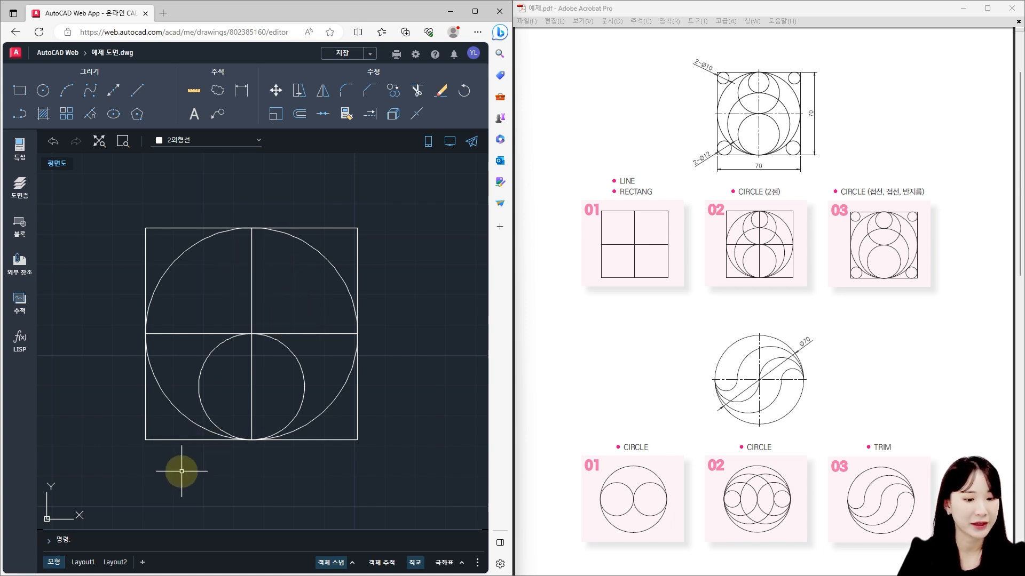
Draw a two-point (2P) circle of diameter 35 from the large circle's top quadrant to its centre
{"action": "type", "text": "c"}
{"action": "key", "text": "Return"}
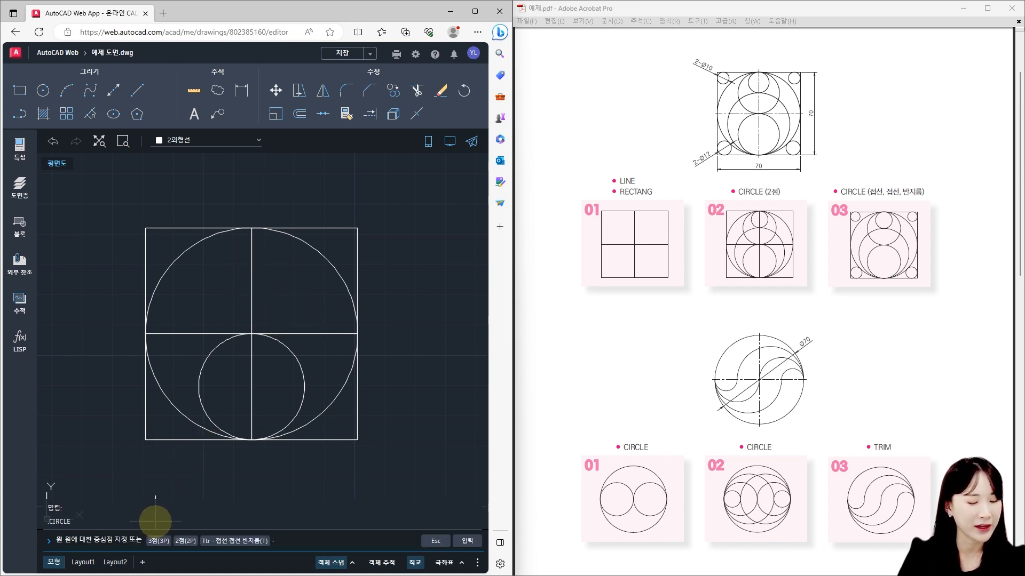
{"action": "type", "text": "2p"}
{"action": "key", "text": "Return"}
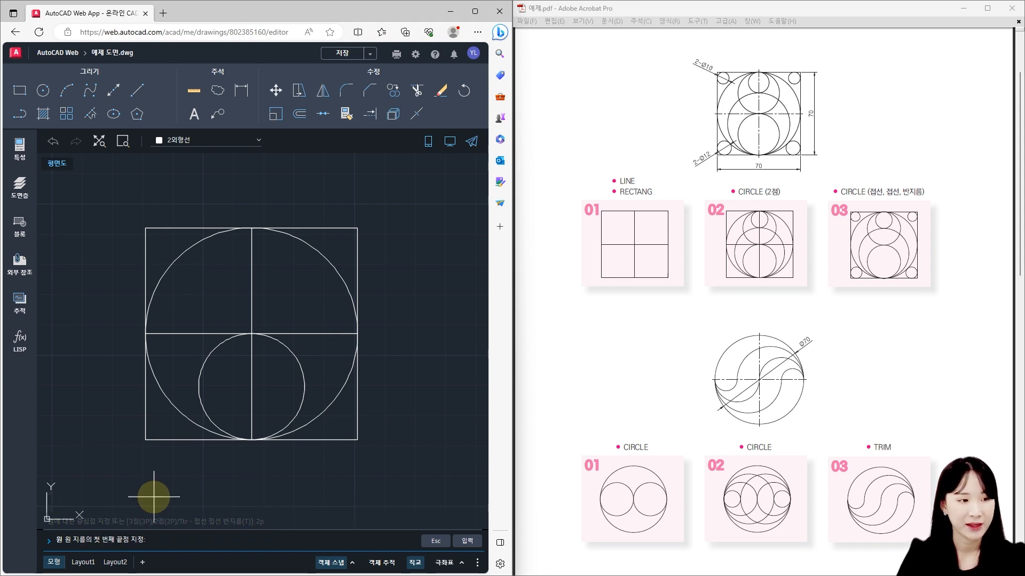
{"action": "left_click", "coordinate": [252, 228]}
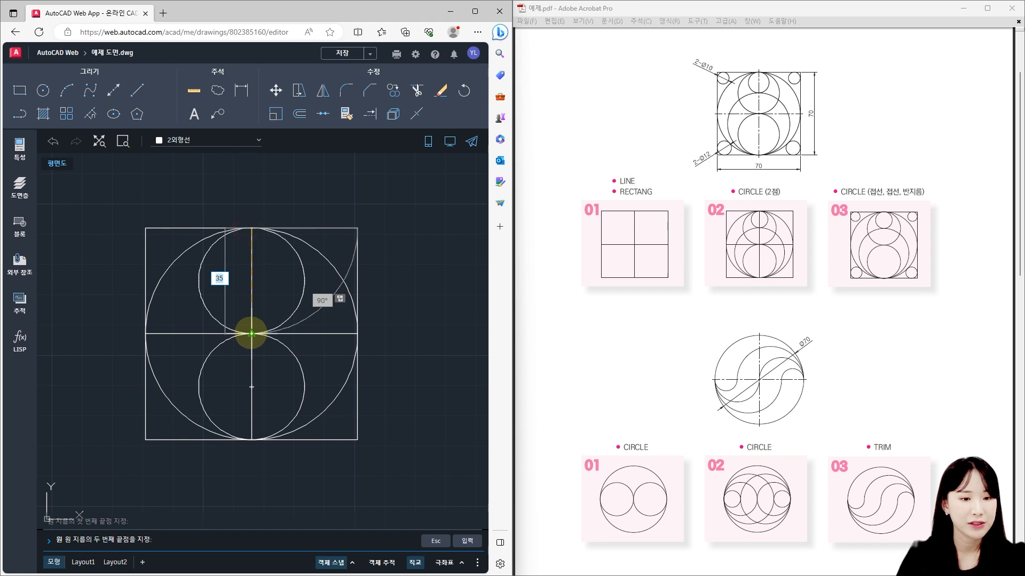
{"action": "left_click", "coordinate": [251, 334]}
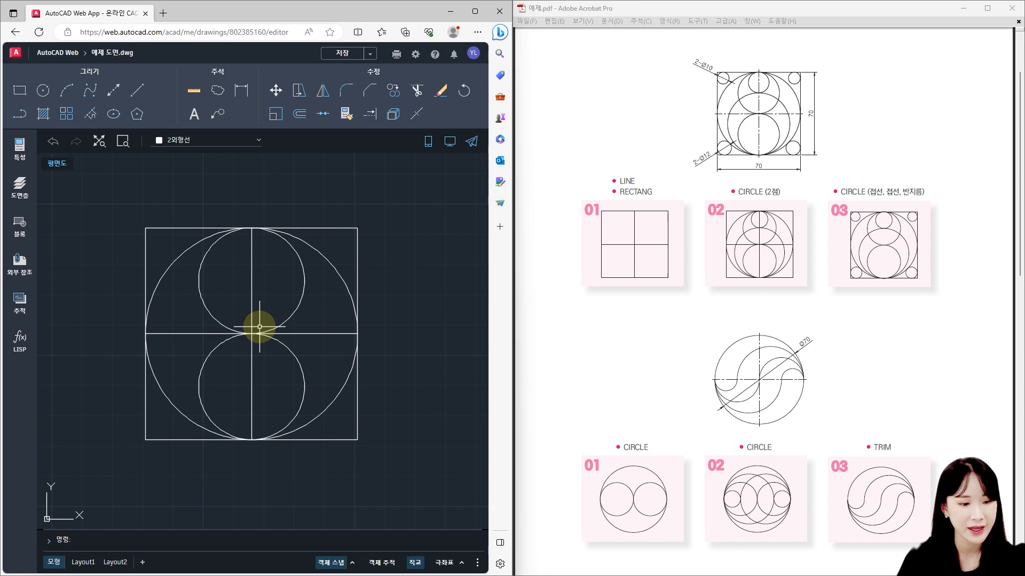
Draw a two-point (2P) circle of diameter 17.5 from the large circle's top quadrant to the centre of the upper medium circle
{"action": "key", "text": "space"}
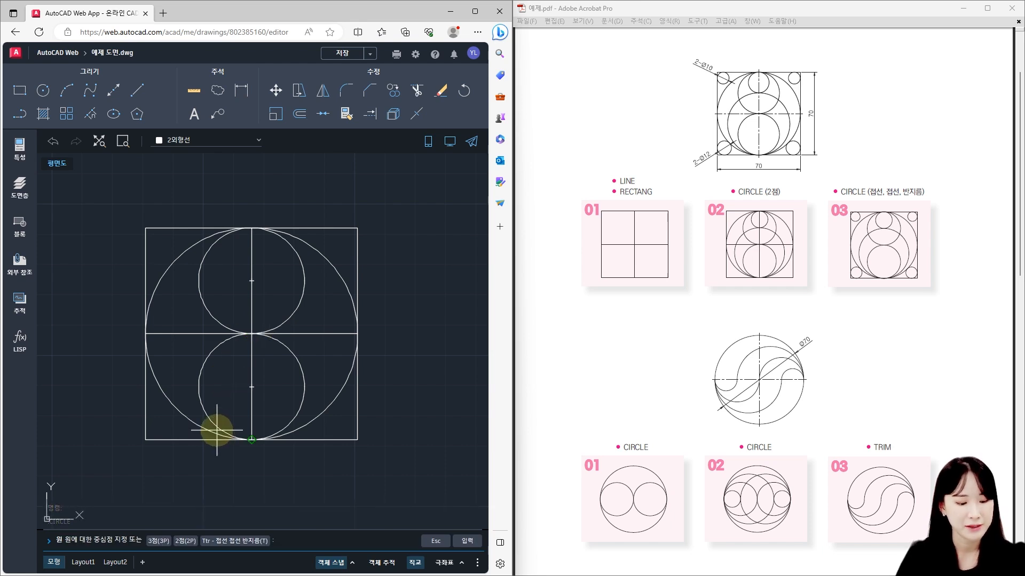
{"action": "type", "text": "2p"}
{"action": "key", "text": "Return"}
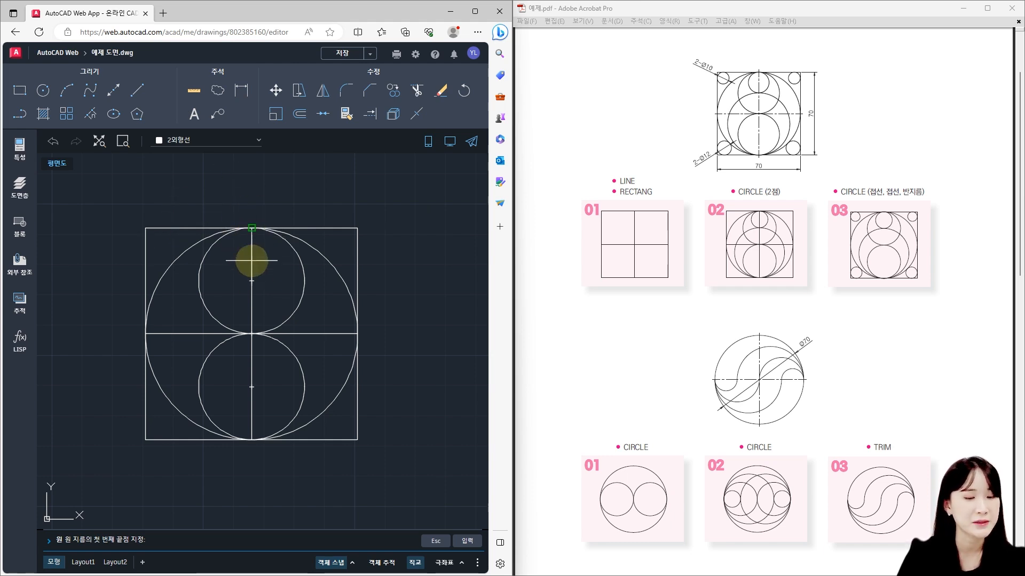
{"action": "left_click", "coordinate": [252, 228]}
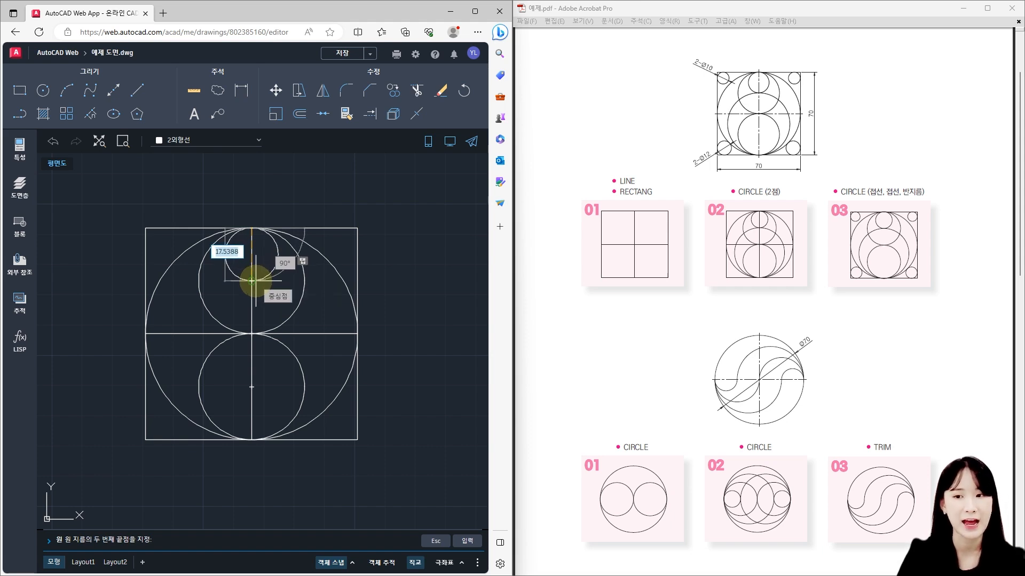
{"action": "type", "text": "17.5"}
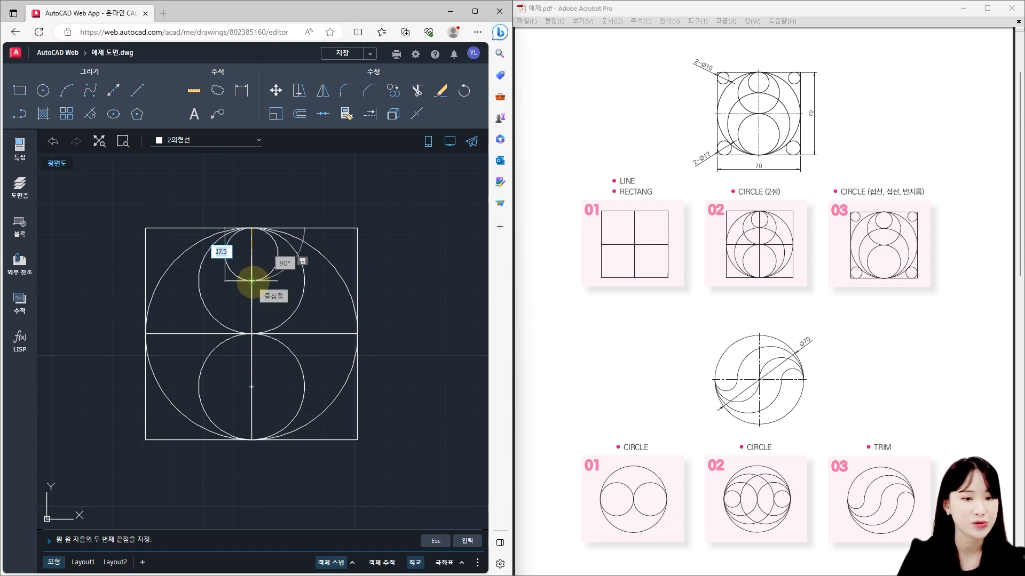
{"action": "left_click", "coordinate": [251, 281]}
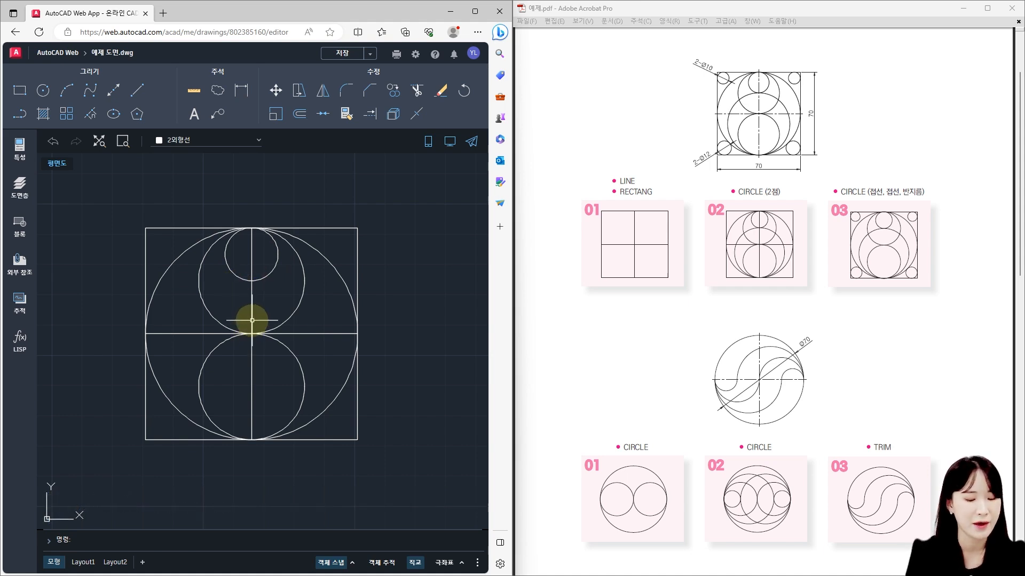
Draw a two-point (2P) circle from the smallest circle's bottom quadrant to the midpoint of the square's bottom edge
{"action": "key", "text": "Return"}
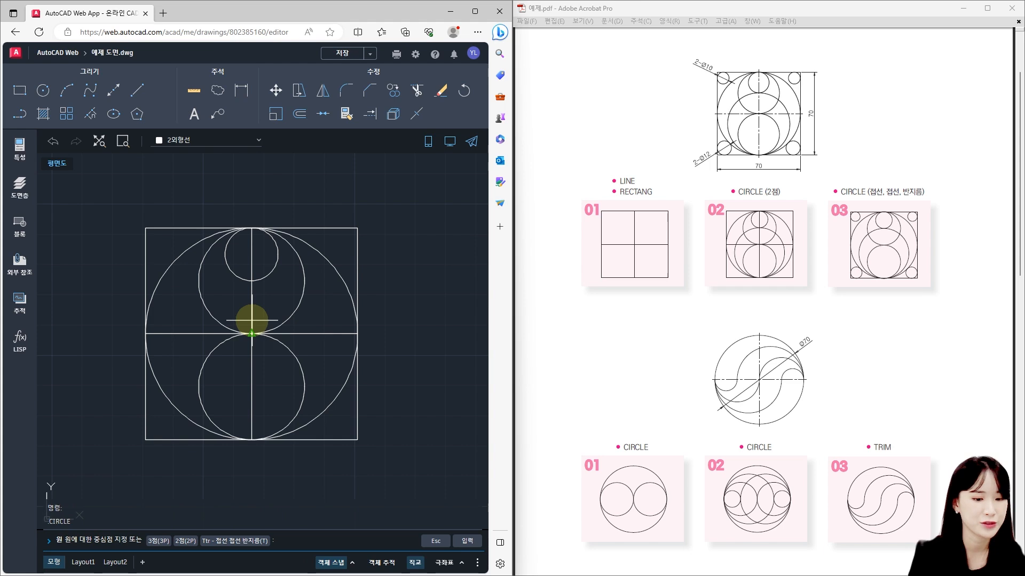
{"action": "type", "text": "2p"}
{"action": "key", "text": "Return"}
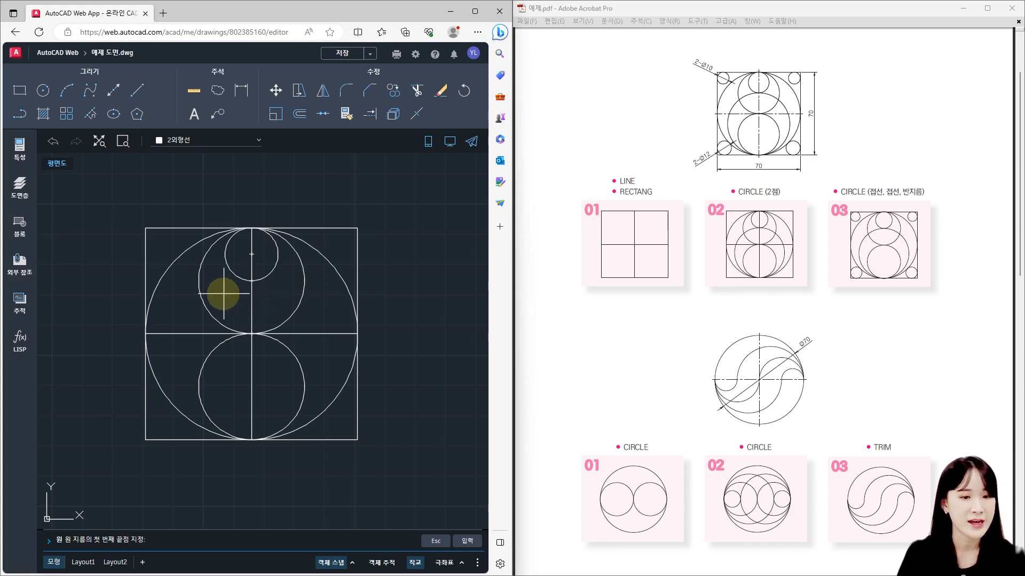
{"action": "left_click", "coordinate": [251, 281]}
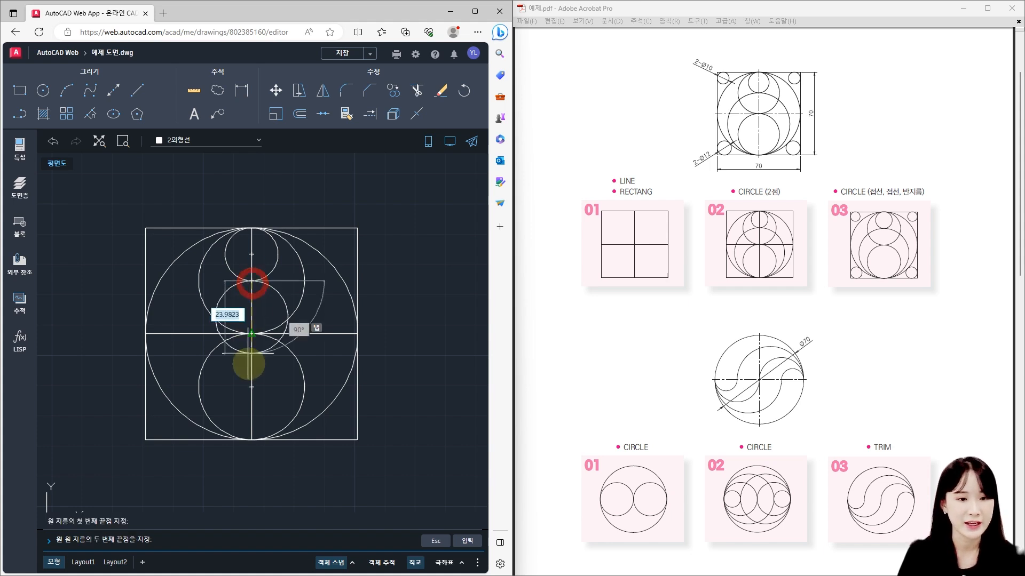
{"action": "left_click", "coordinate": [251, 440]}
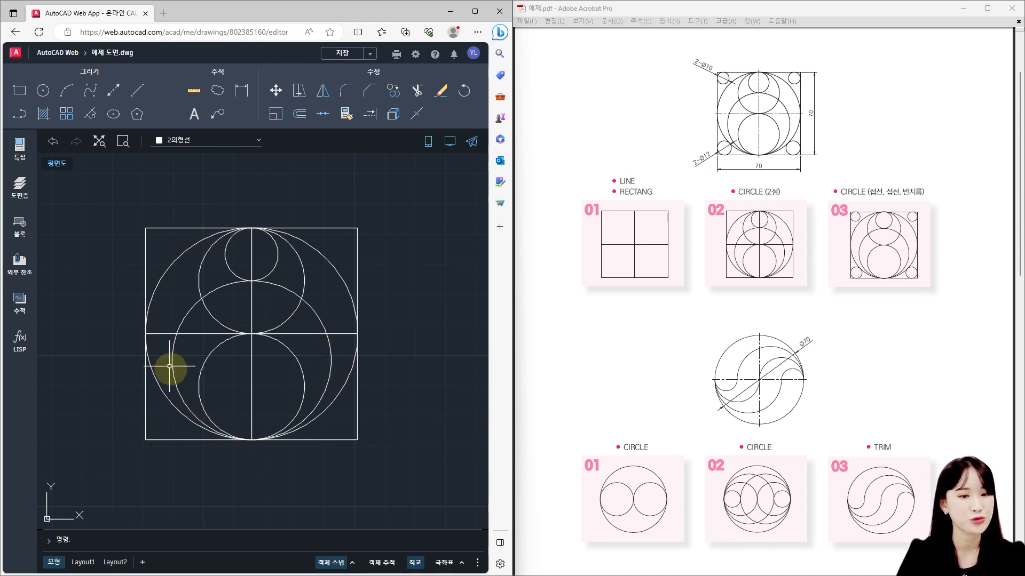
{"action": "key", "text": "Escape"}
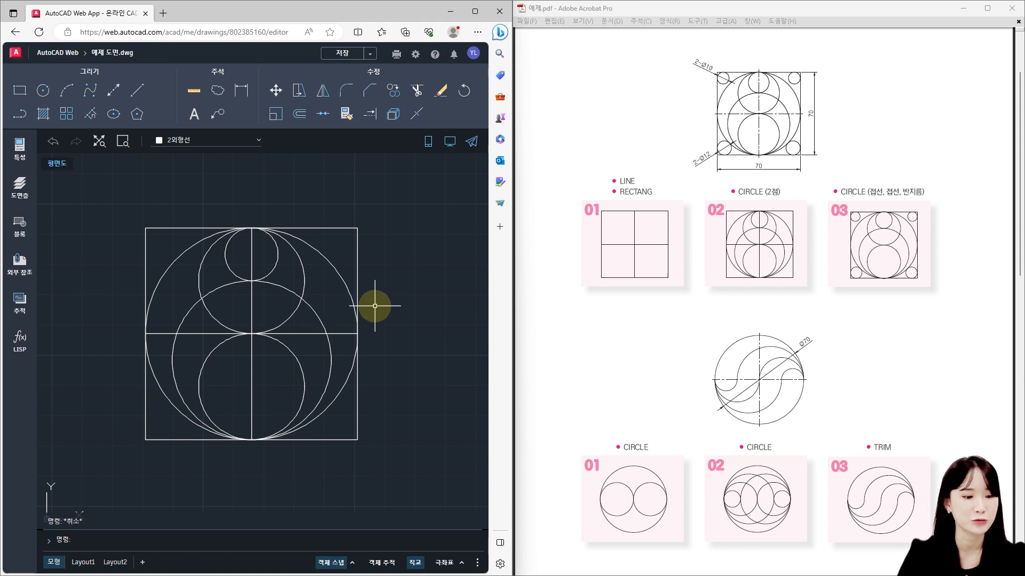
Review the object snap settings, checking which snap types such as tangent and quadrant are enabled
{"action": "type", "text": "os"}
{"action": "key", "text": "Return"}
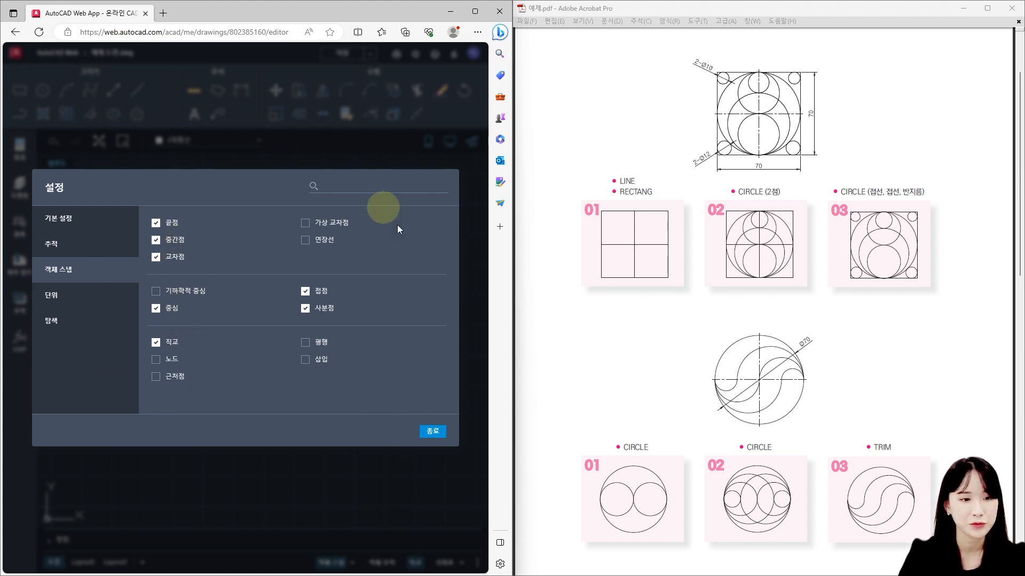
{"action": "left_click", "coordinate": [432, 431]}
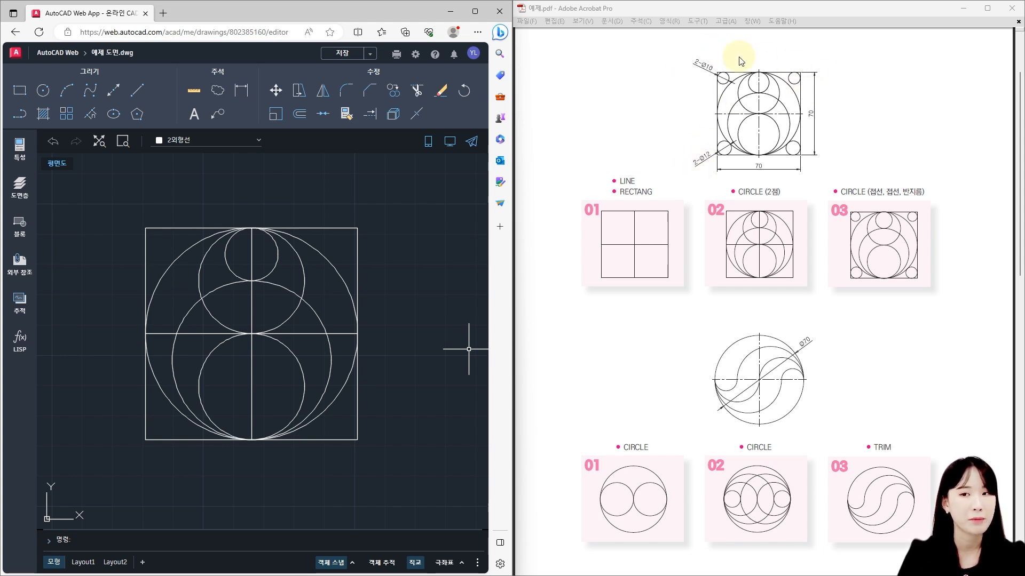
{"action": "middle_click_drag", "start_coordinate": [129, 254], "coordinate": [143, 246]}
{"action": "type", "text": "os"}
{"action": "key", "text": "Return"}
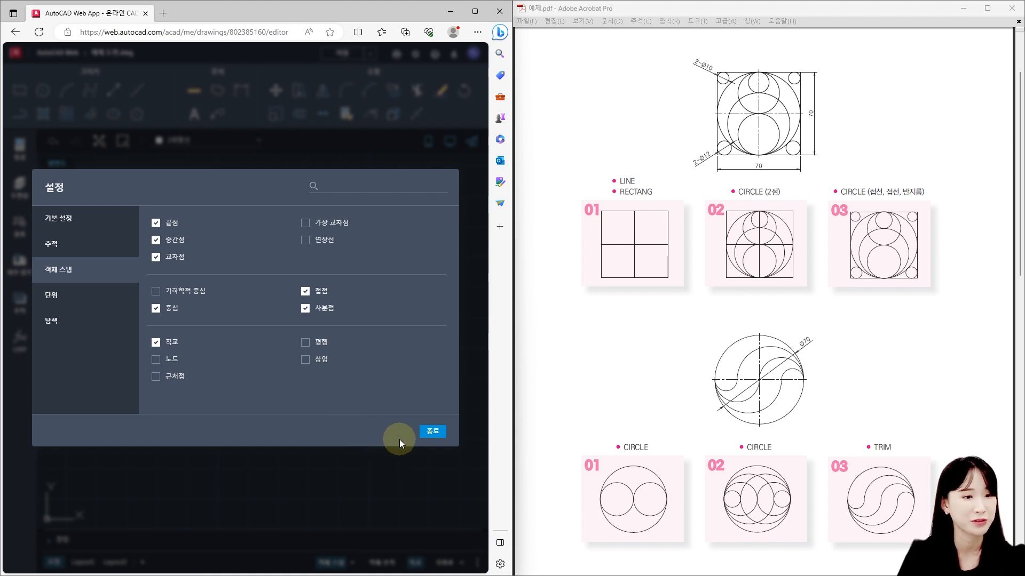
{"action": "left_click", "coordinate": [432, 431]}
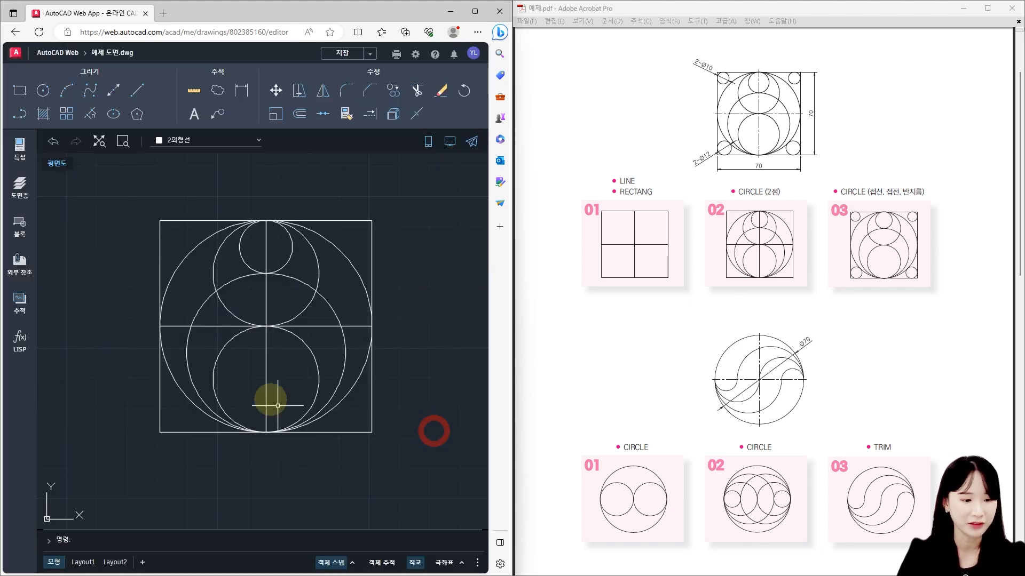
Draw a tangent-tangent-radius (Ttr) circle of radius 5 touching the left and top edges in the square's upper-left corner
{"action": "type", "text": "c"}
{"action": "key", "text": "Return"}
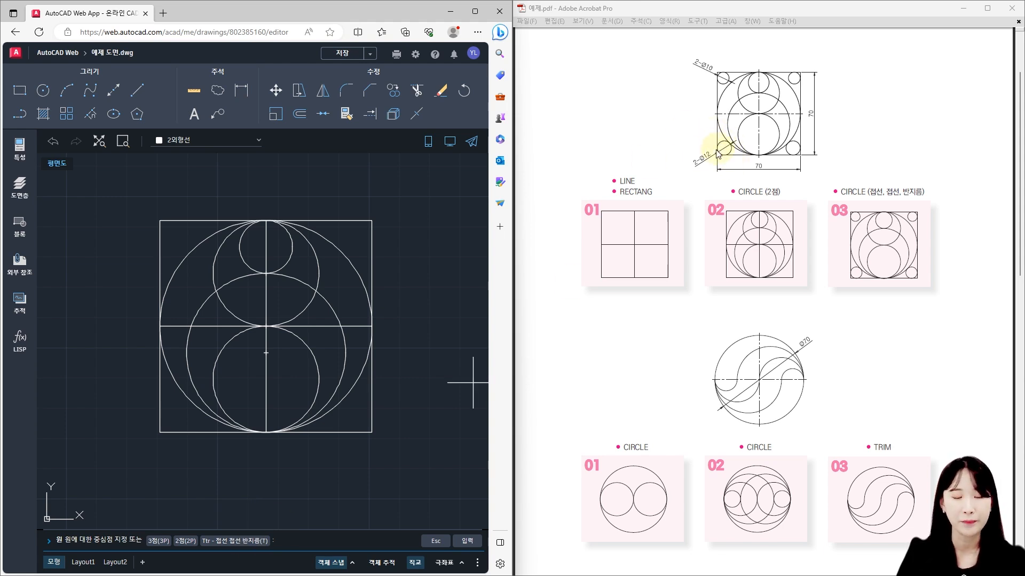
{"action": "left_click", "coordinate": [240, 542]}
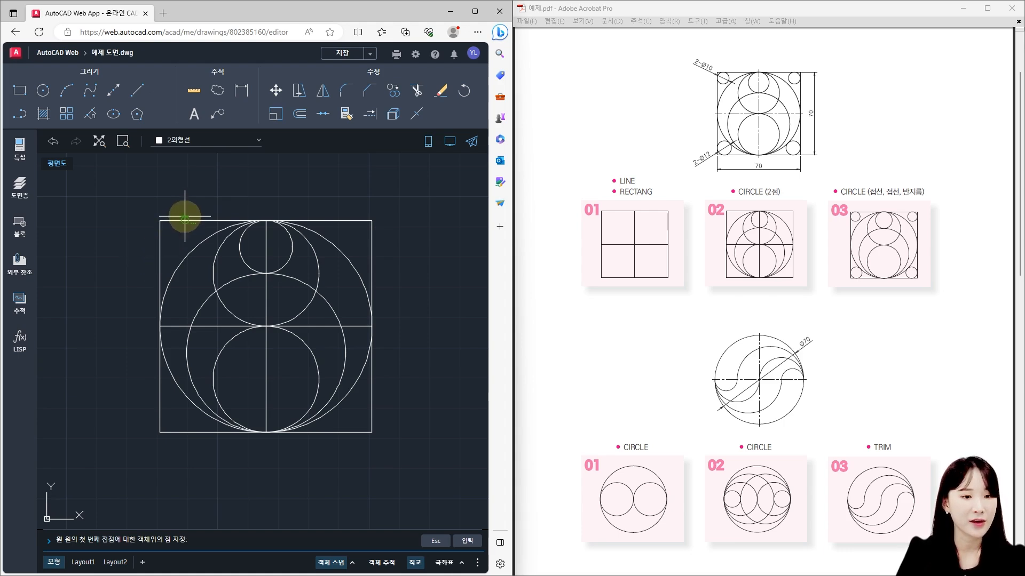
{"action": "left_click", "coordinate": [156, 248]}
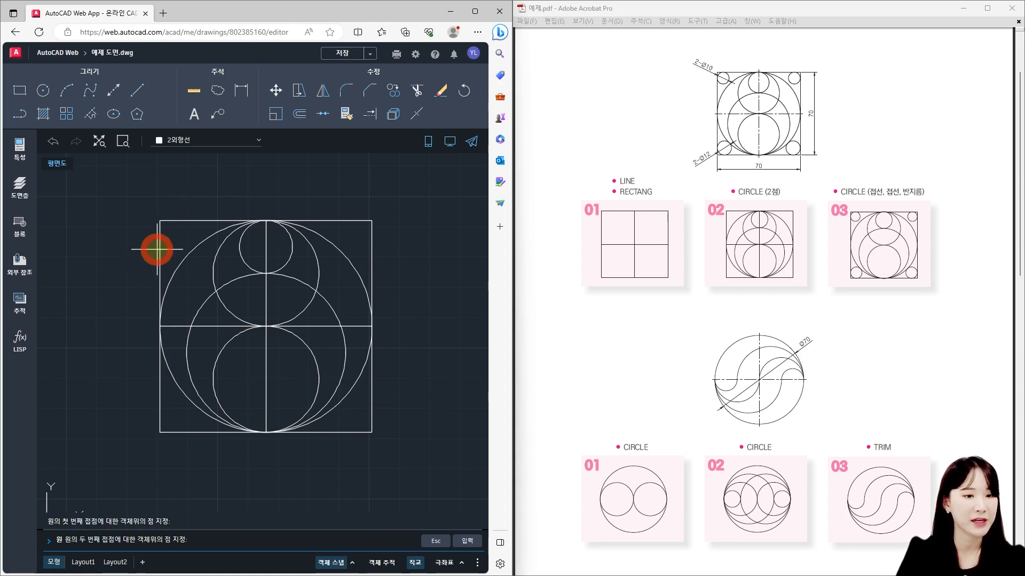
{"action": "left_click", "coordinate": [186, 222]}
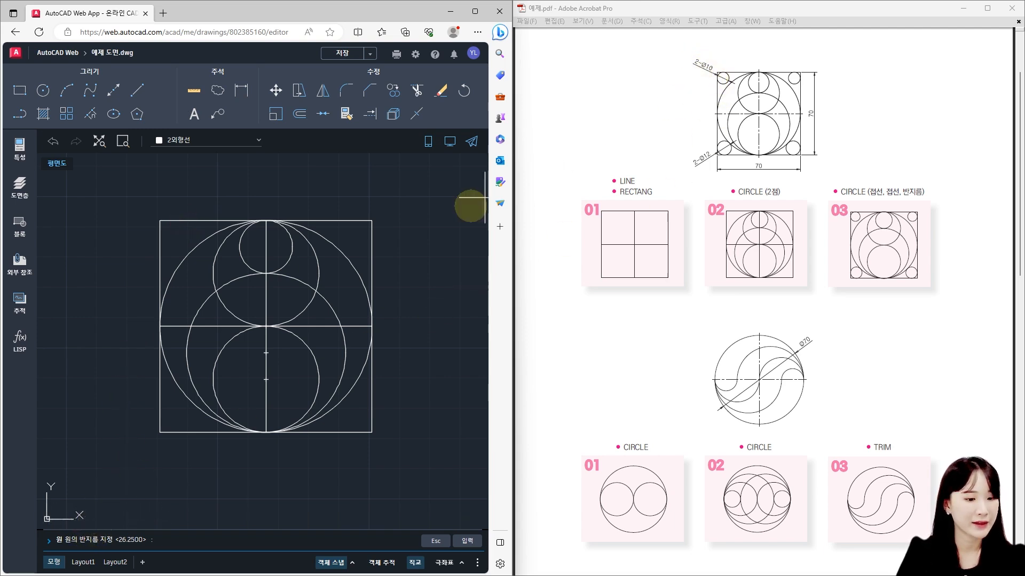
{"action": "type", "text": "5"}
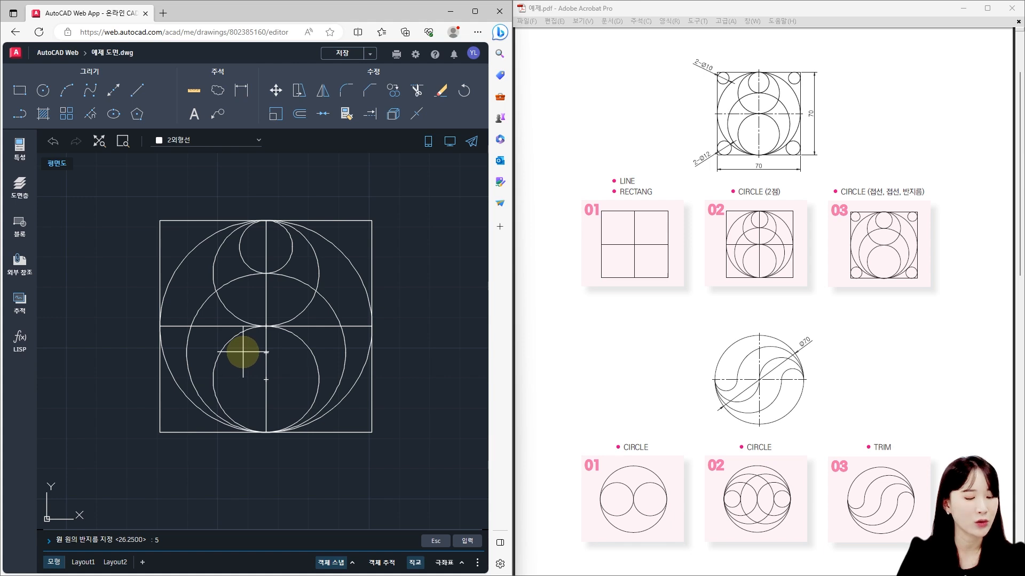
{"action": "key", "text": "Return"}
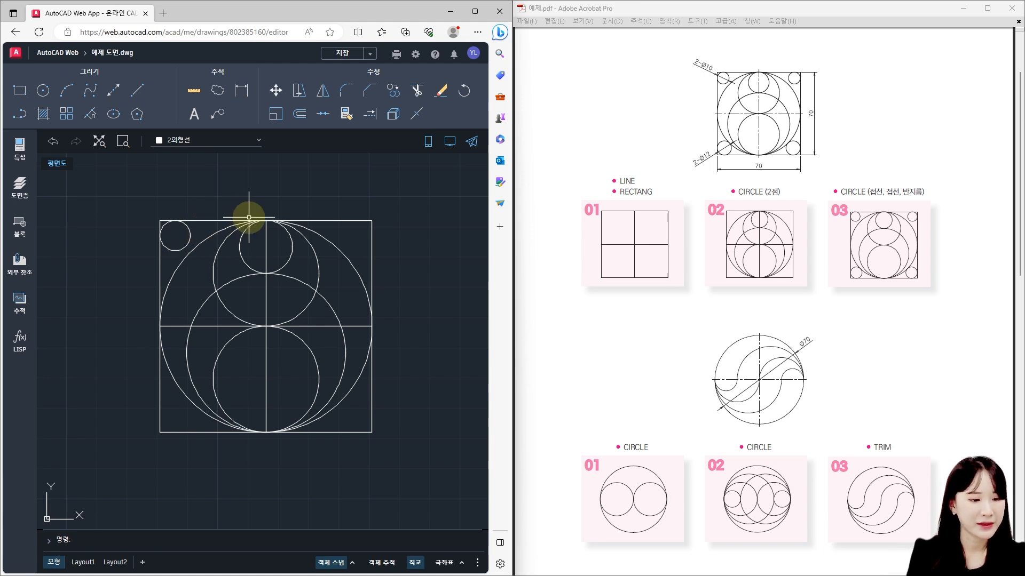
Draw a tangent-tangent-radius (Ttr) circle of radius 5 touching the top and right edges in the square's upper-right corner
{"action": "key", "text": "Return"}
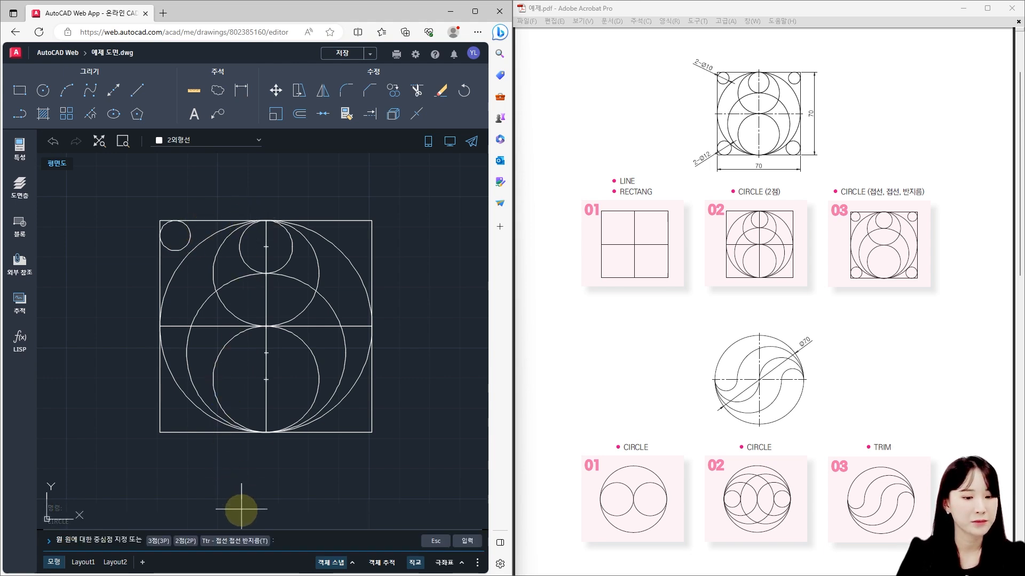
{"action": "left_click", "coordinate": [247, 542]}
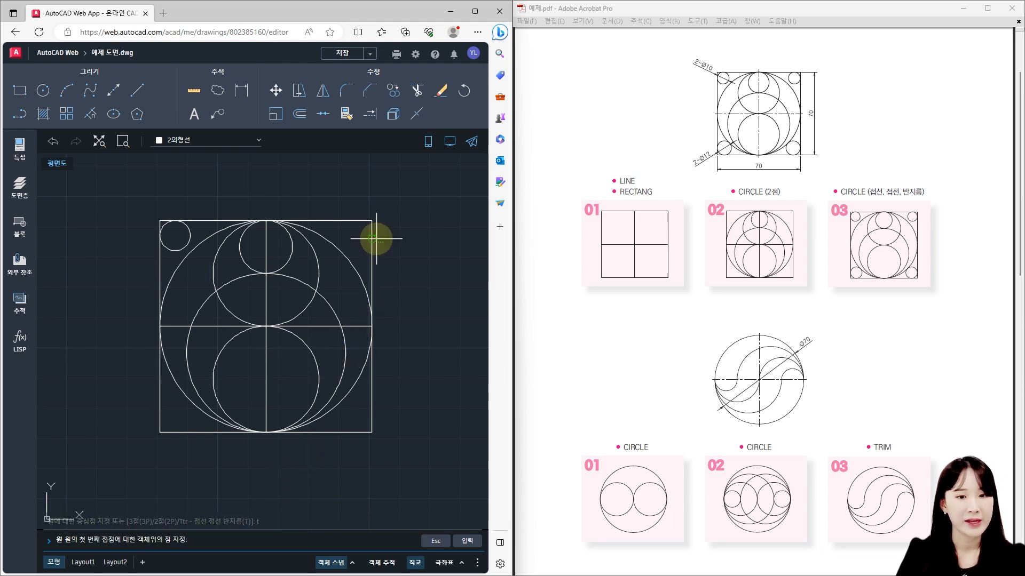
{"action": "left_click", "coordinate": [345, 222]}
{"action": "left_click", "coordinate": [371, 249]}
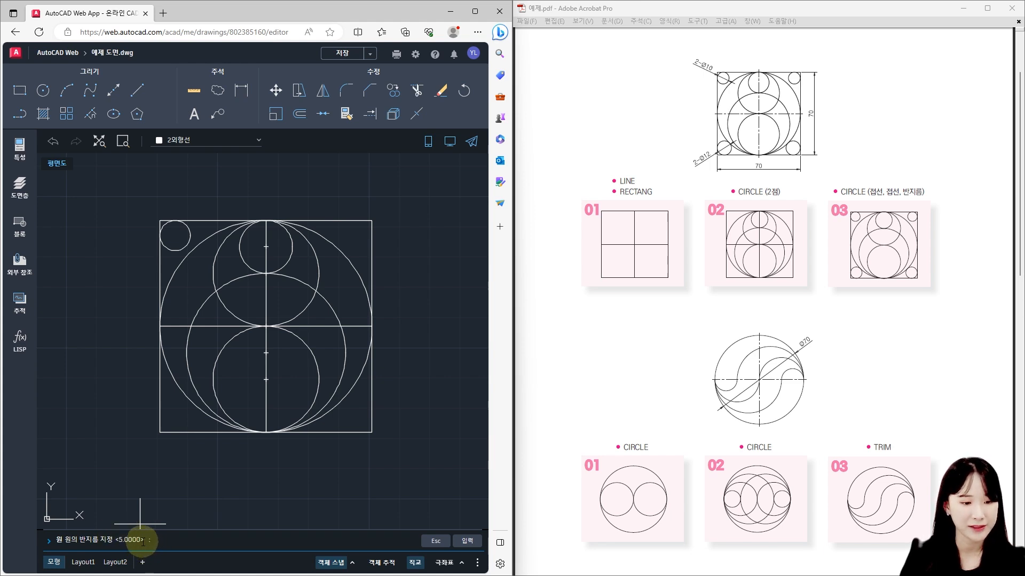
{"action": "left_click", "coordinate": [160, 543]}
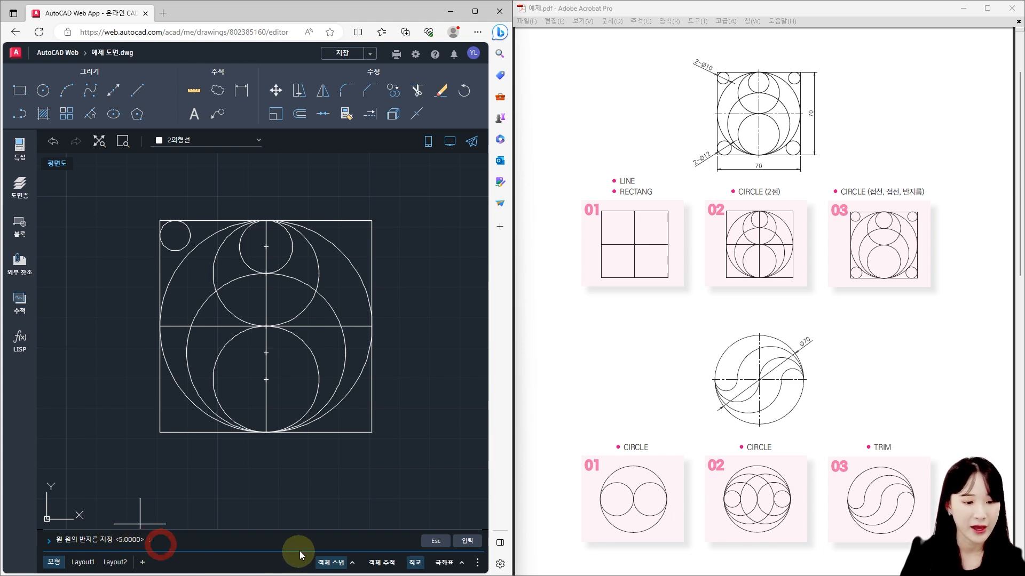
{"action": "key", "text": "Return"}
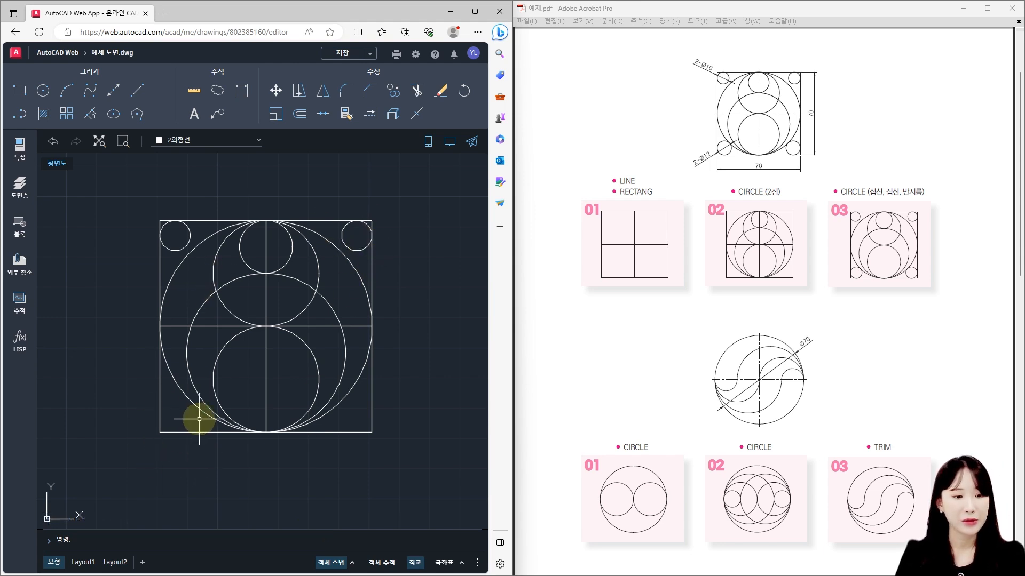
Draw a tangent-tangent-radius (Ttr) circle of radius 6 touching the left and bottom edges in the square's lower-left corner
{"action": "key", "text": "Return"}
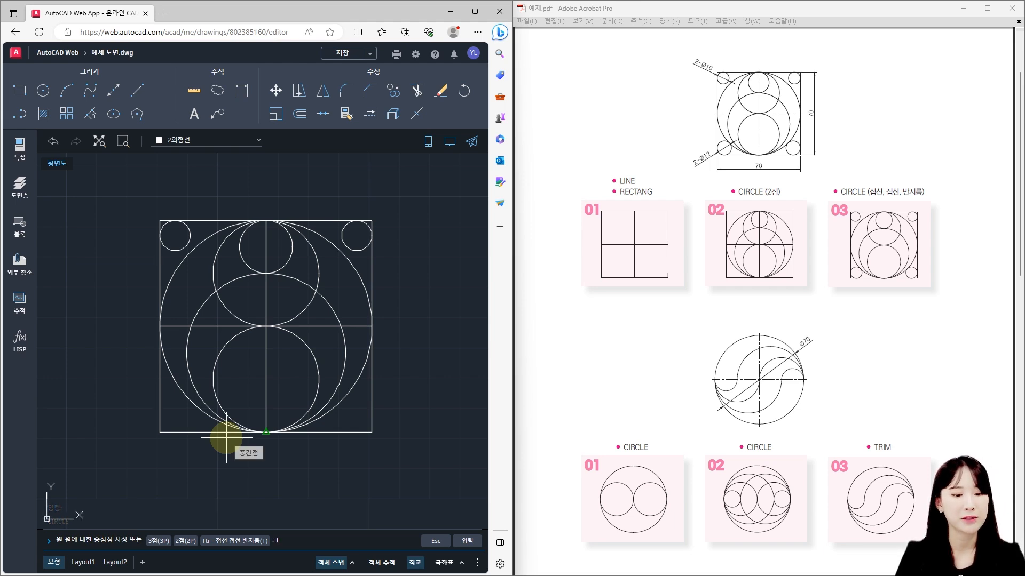
{"action": "key", "text": "Return"}
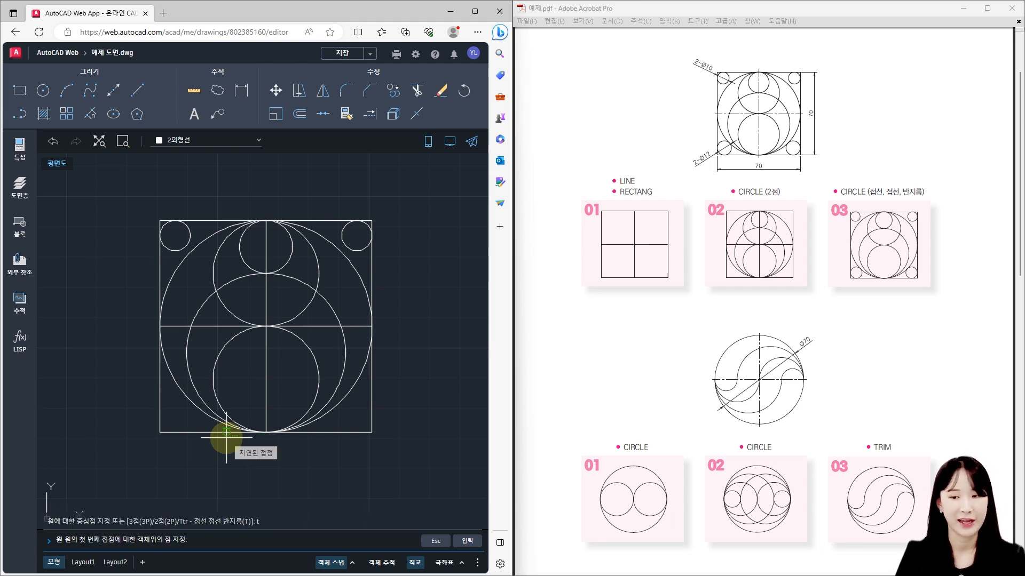
{"action": "left_click", "coordinate": [159, 401]}
{"action": "left_click", "coordinate": [191, 433]}
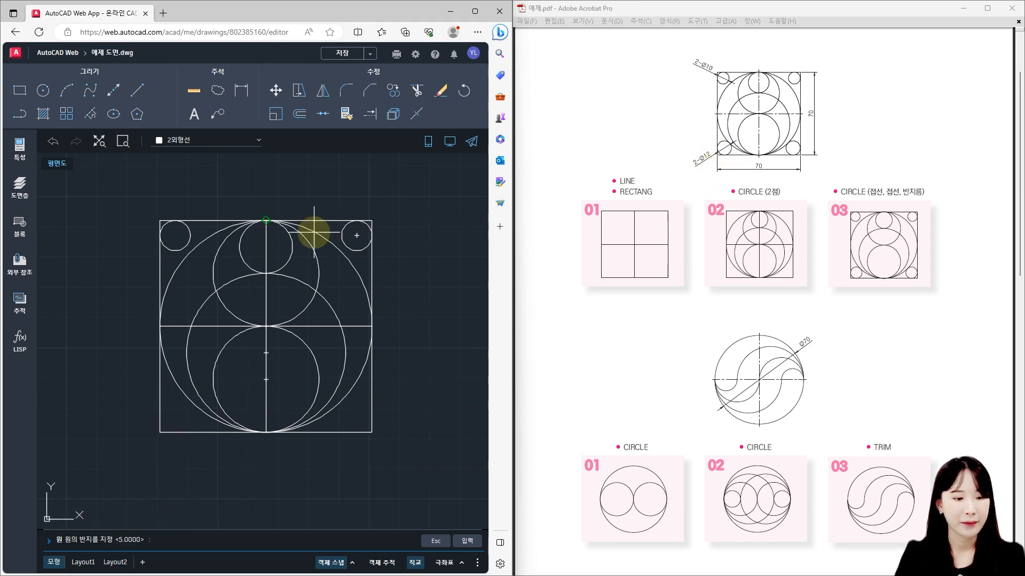
{"action": "type", "text": "6"}
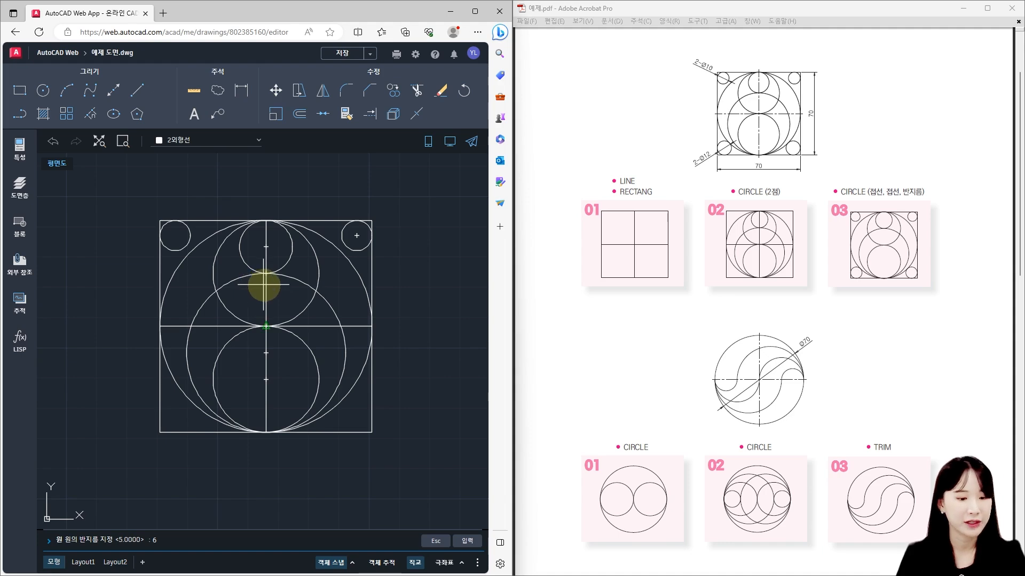
{"action": "key", "text": "Return"}
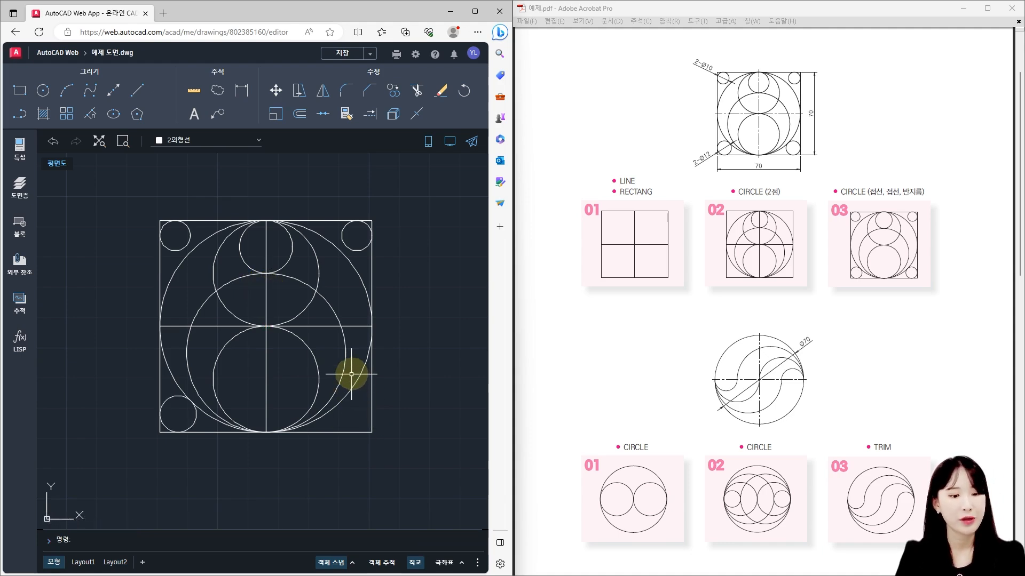
Draw a tangent-tangent-radius (Ttr) circle of radius 6 touching the right and bottom edges in the square's lower-right corner
{"action": "key", "text": "Return"}
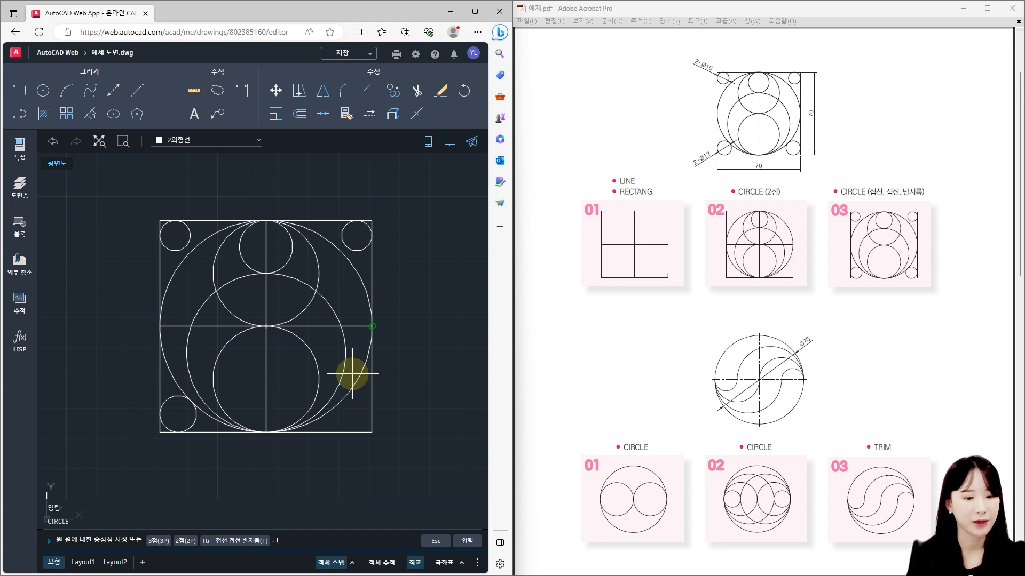
{"action": "type", "text": "t"}
{"action": "key", "text": "Return"}
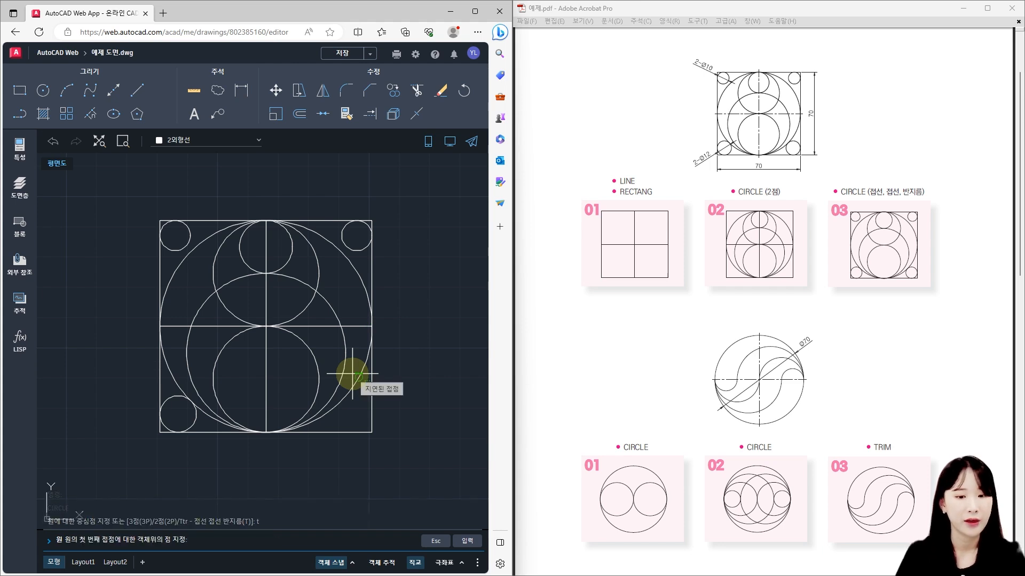
{"action": "left_click", "coordinate": [372, 406]}
{"action": "left_click", "coordinate": [333, 431]}
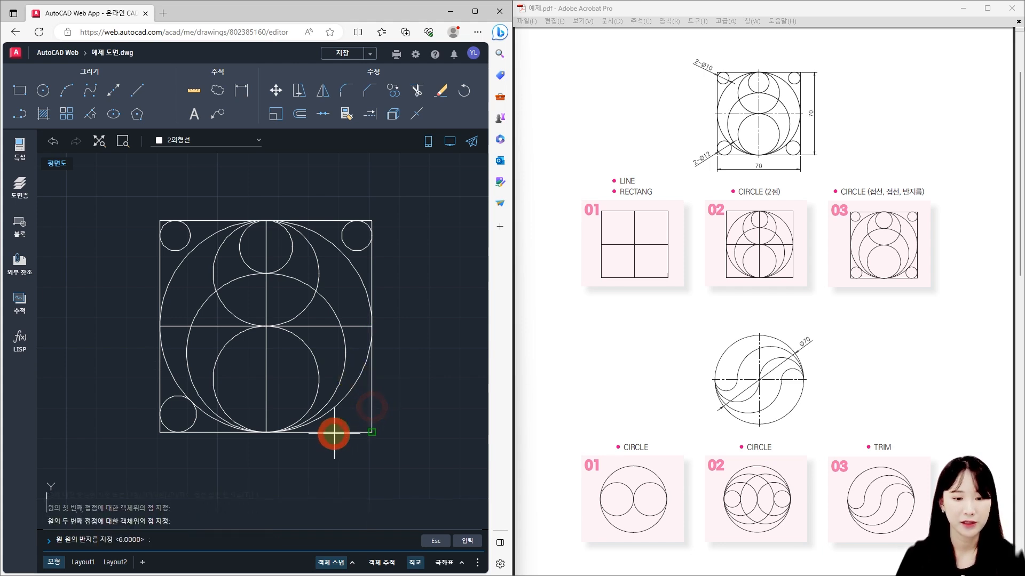
{"action": "key", "text": "Return"}
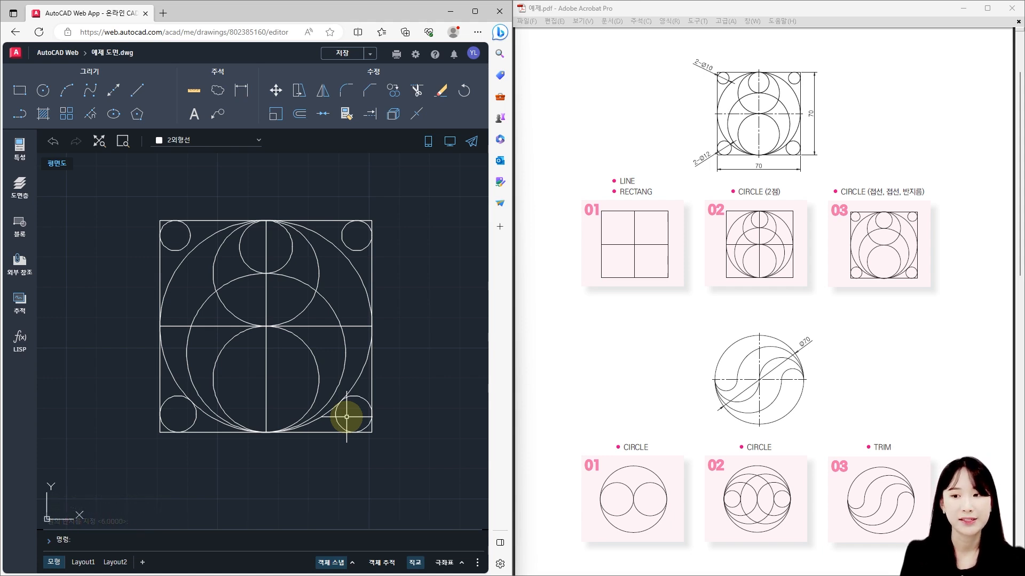
{"action": "key", "text": "Escape"}
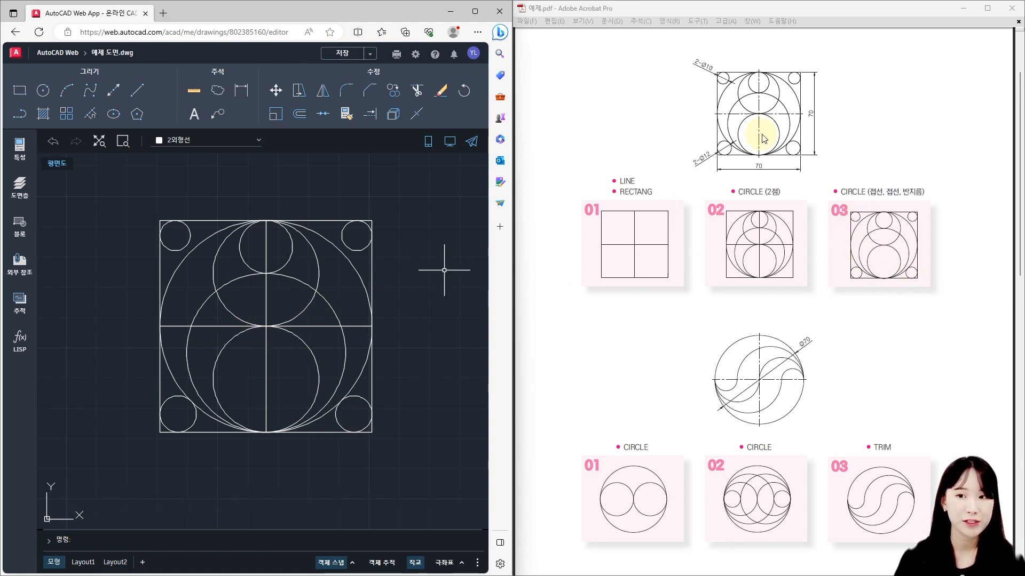
Delete the vertical and horizontal centre lines inside the square
{"action": "left_click", "coordinate": [265, 299]}
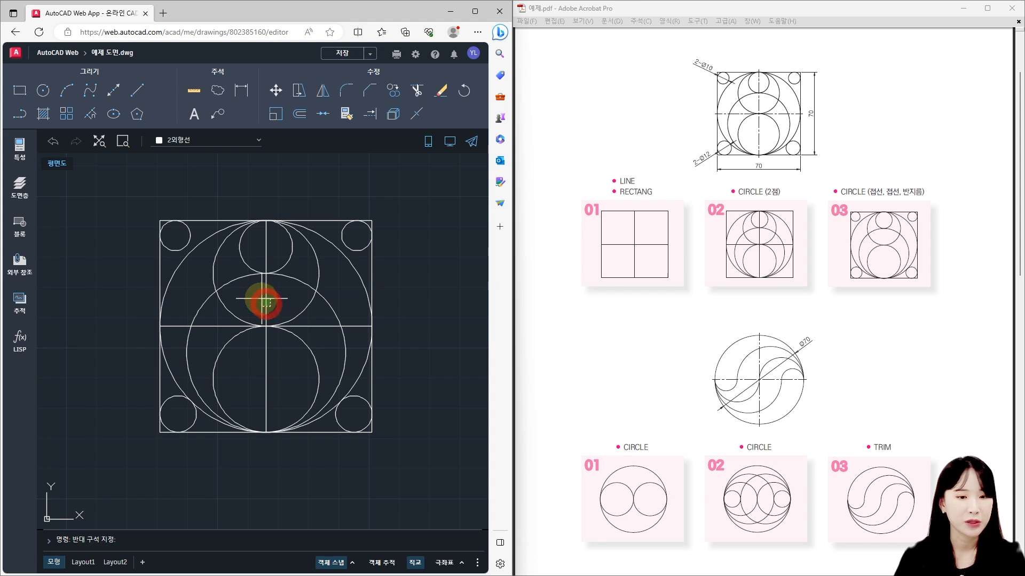
{"action": "key", "text": "Delete"}
{"action": "left_click", "coordinate": [320, 325]}
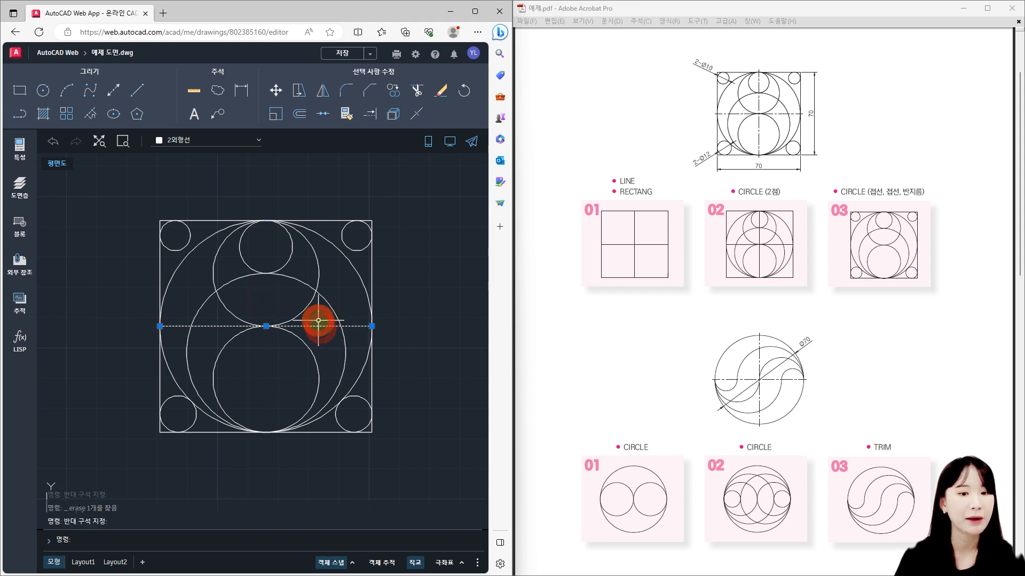
{"action": "key", "text": "Delete"}
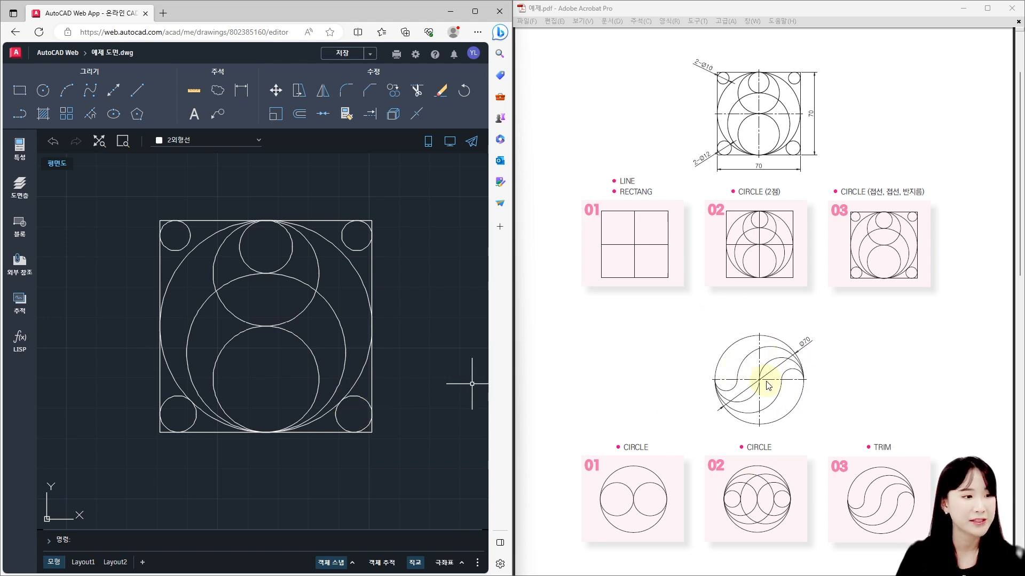
Draw a circle of diameter 70 in the empty area beside the finished square figure
{"action": "middle_click_drag", "start_coordinate": [366, 313], "coordinate": [164, 305]}
{"action": "middle_click_drag", "start_coordinate": [319, 336], "coordinate": [207, 344]}
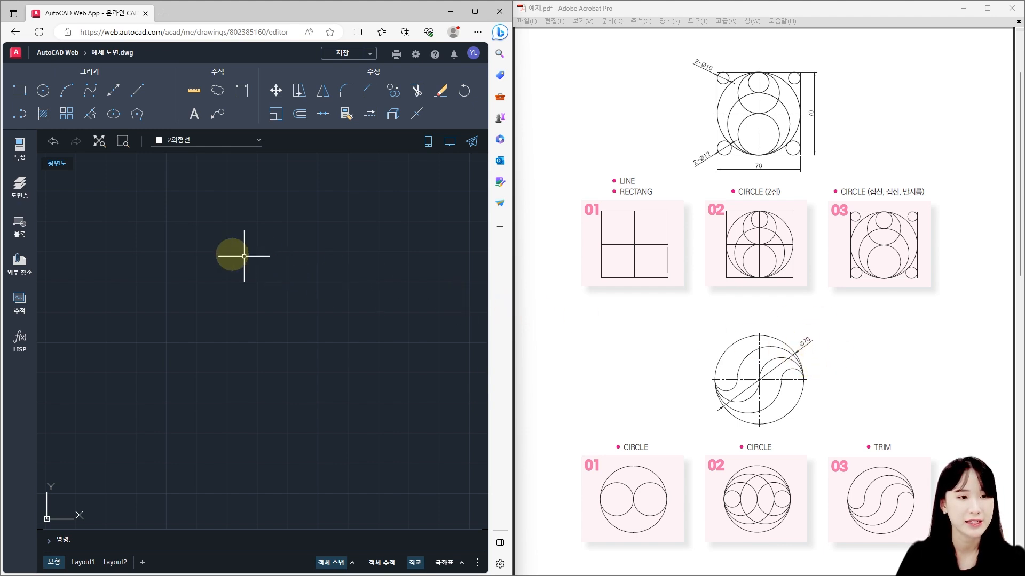
{"action": "left_click", "coordinate": [43, 91]}
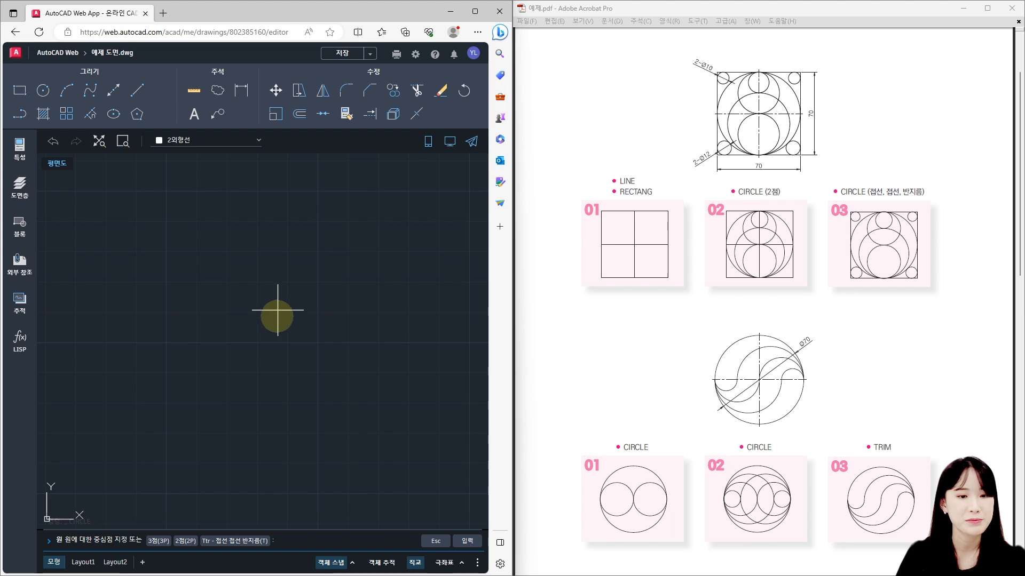
{"action": "left_click", "coordinate": [259, 316]}
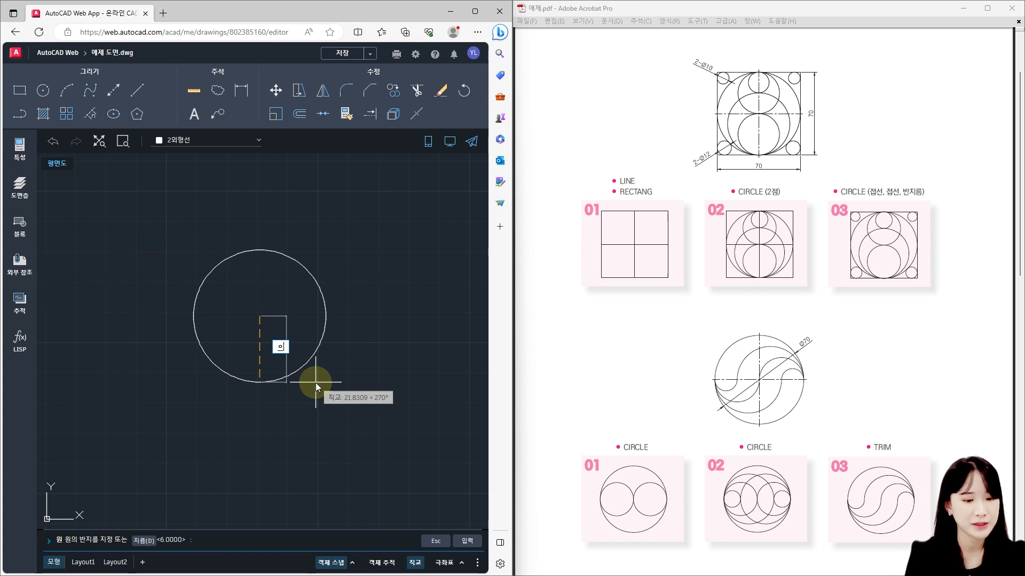
{"action": "key", "text": "BackSpace"}
{"action": "type", "text": "d"}
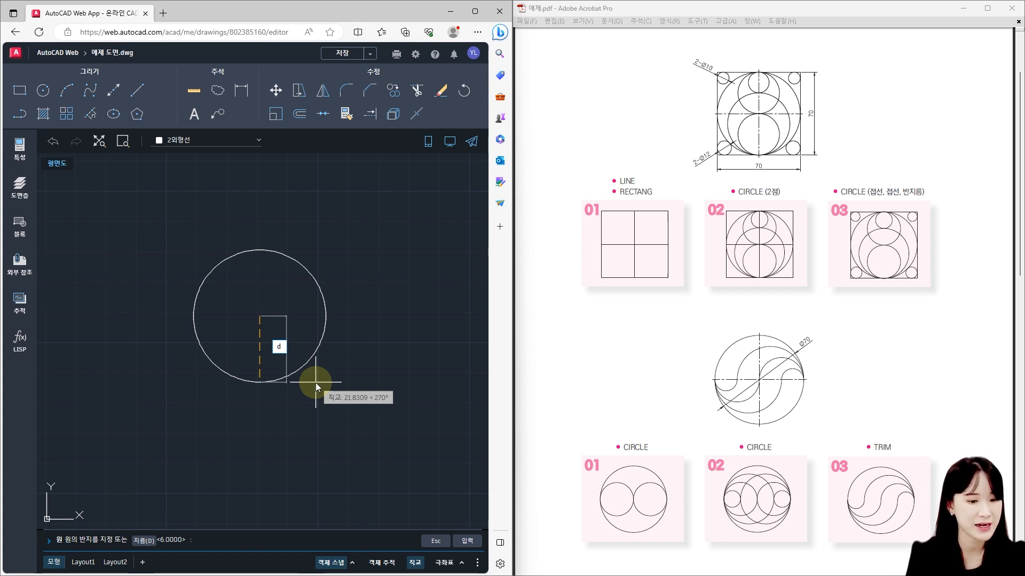
{"action": "key", "text": "Return"}
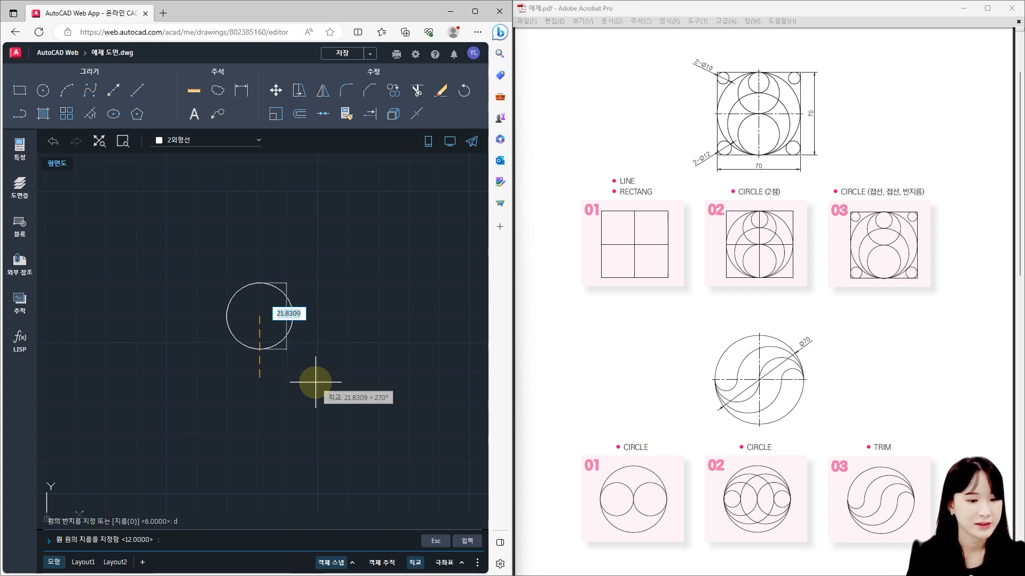
{"action": "type", "text": "70"}
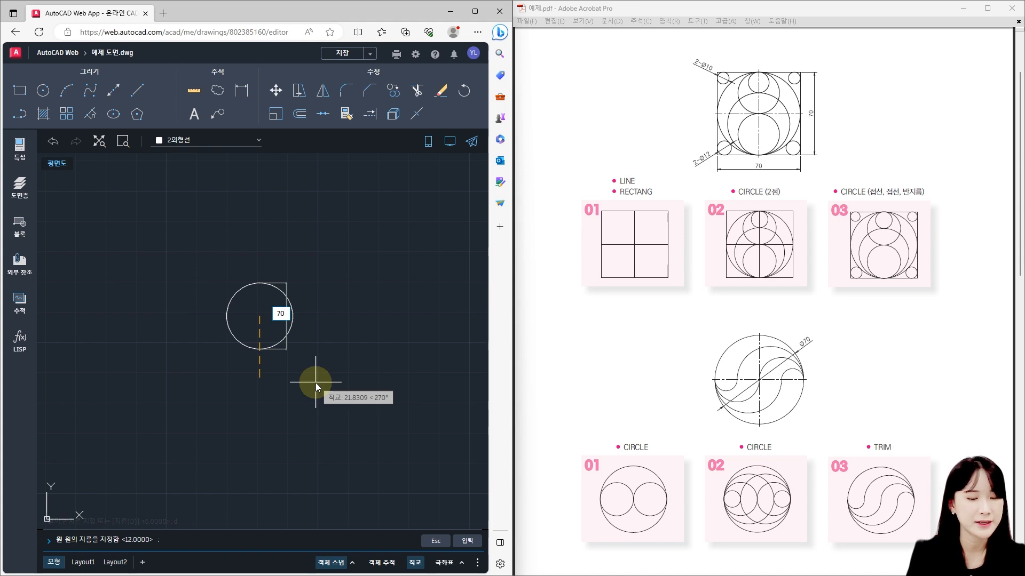
{"action": "key", "text": "Return"}
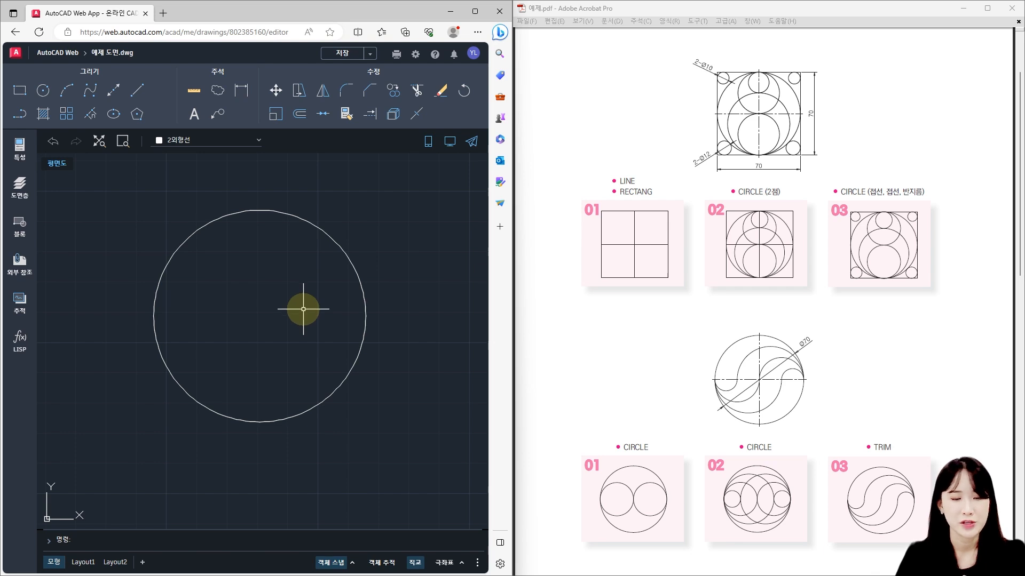
Draw a two-point (2P) circle from the Ø70 circle's left quadrant to its centre
{"action": "middle_click_drag", "start_coordinate": [300, 317], "coordinate": [293, 340]}
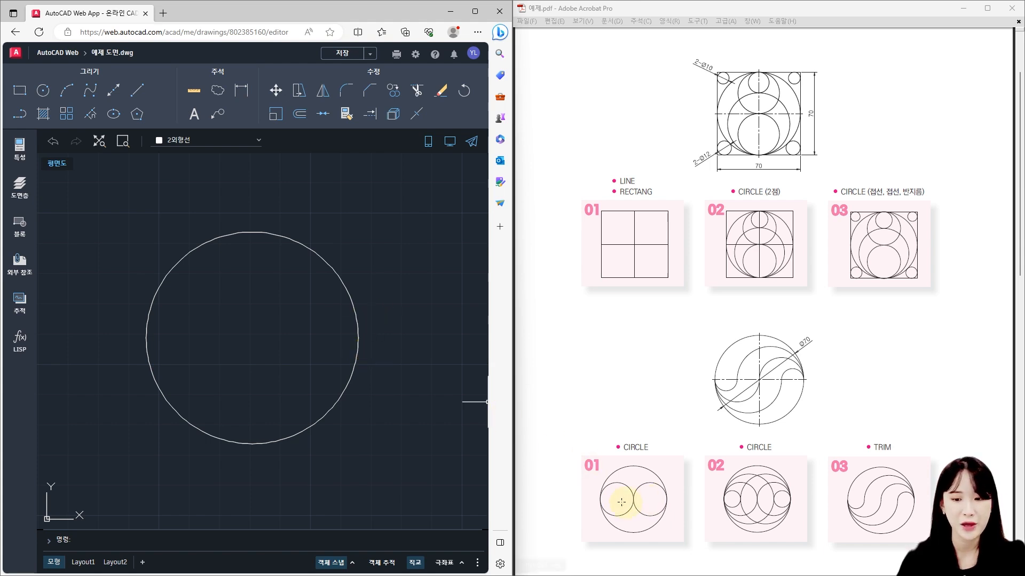
{"action": "middle_click_drag", "start_coordinate": [226, 339], "coordinate": [229, 326]}
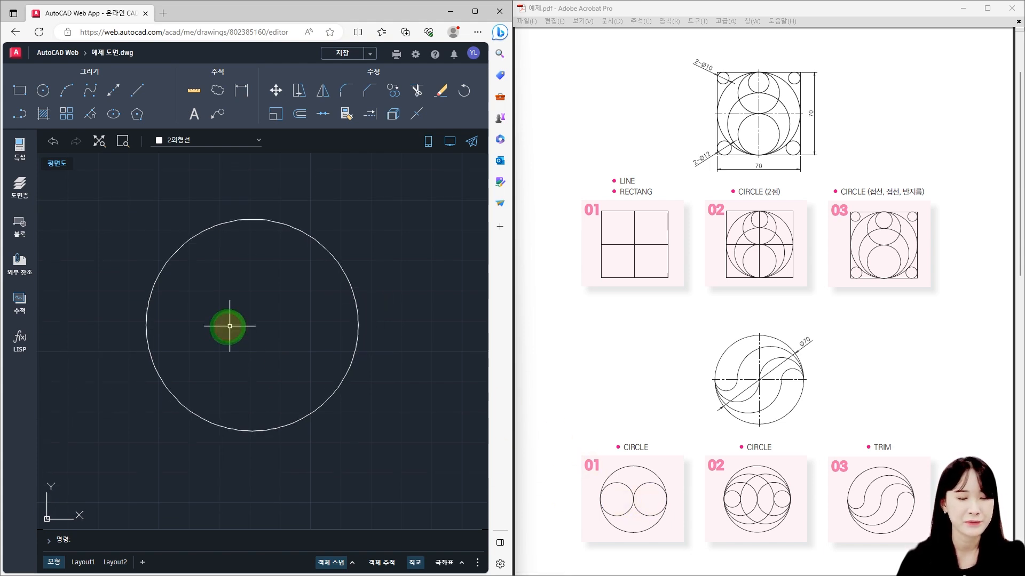
{"action": "type", "text": "c"}
{"action": "key", "text": "Return"}
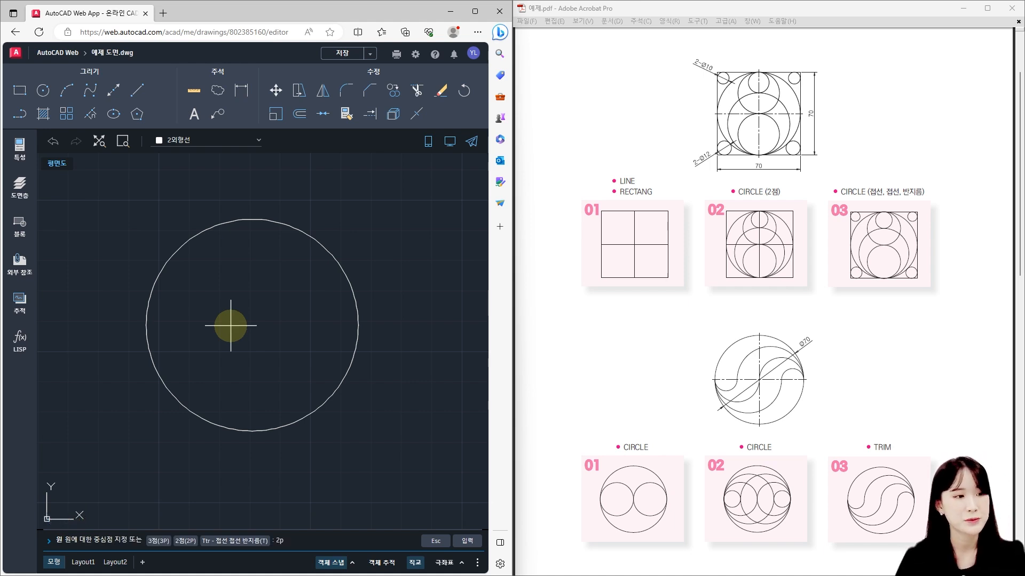
{"action": "key", "text": "Return"}
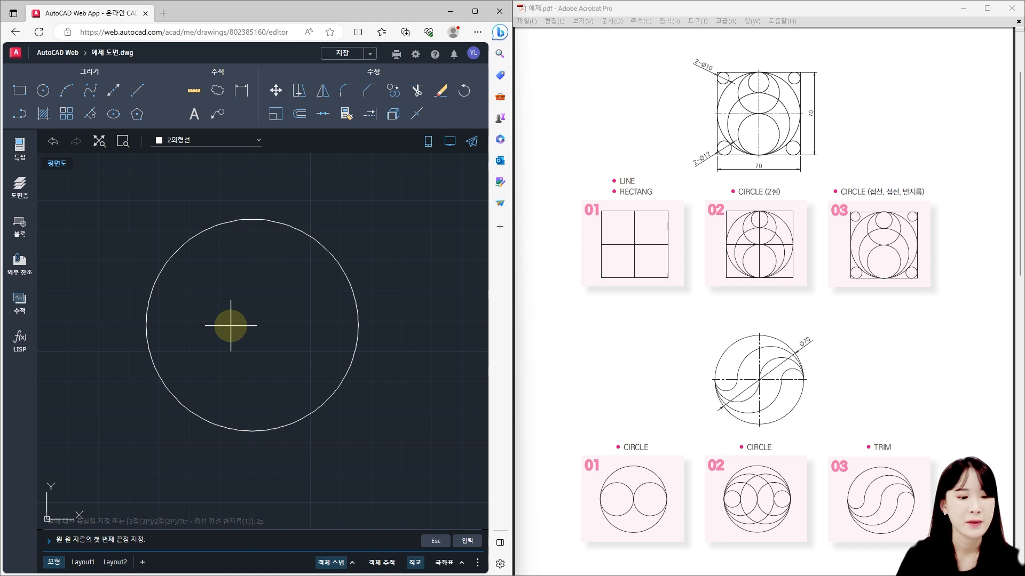
{"action": "left_click", "coordinate": [145, 325]}
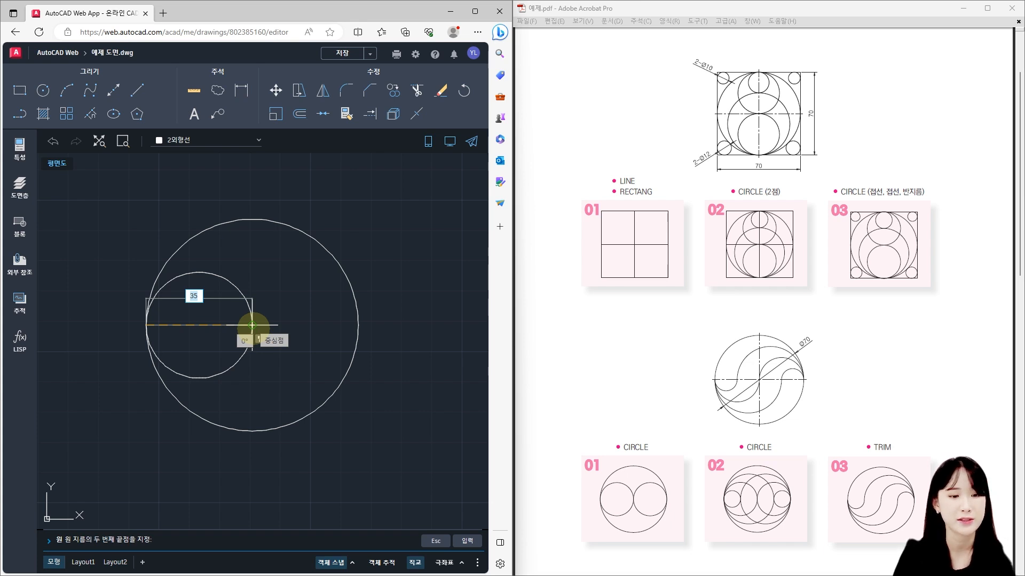
{"action": "left_click", "coordinate": [252, 324]}
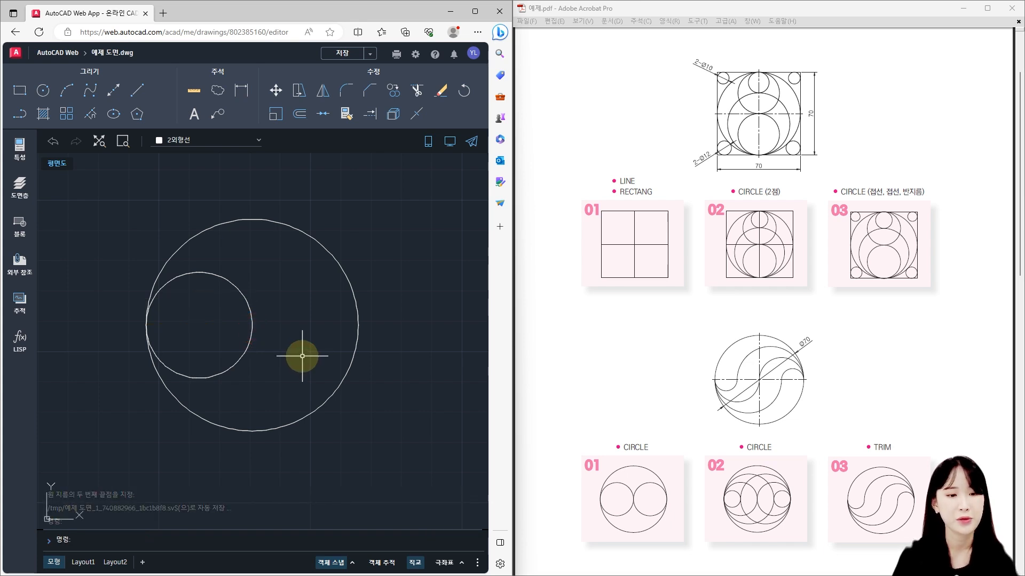
Draw a two-point (2P) circle from the Ø70 circle's centre to its right quadrant
{"action": "key", "text": "space"}
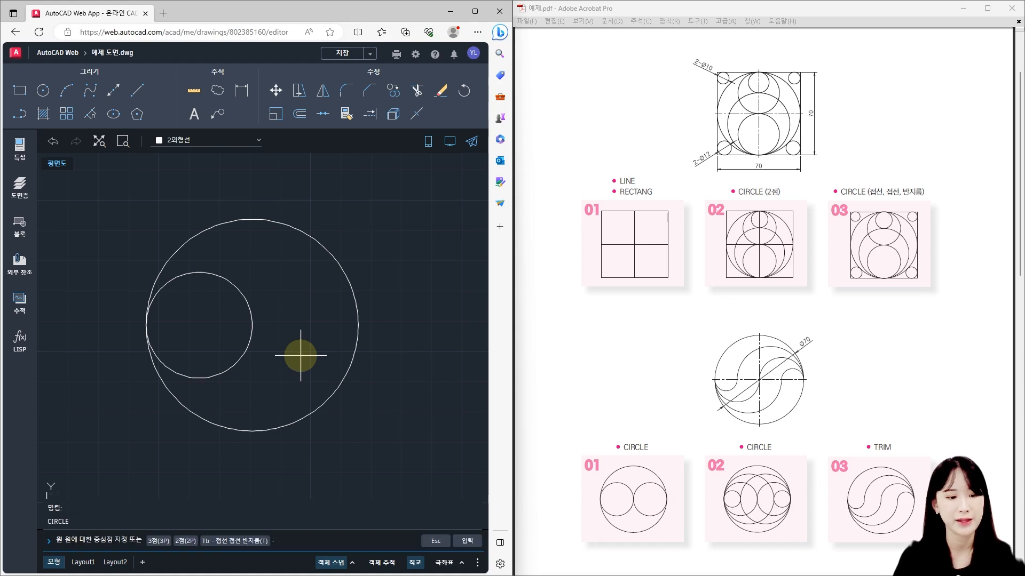
{"action": "key", "text": "space"}
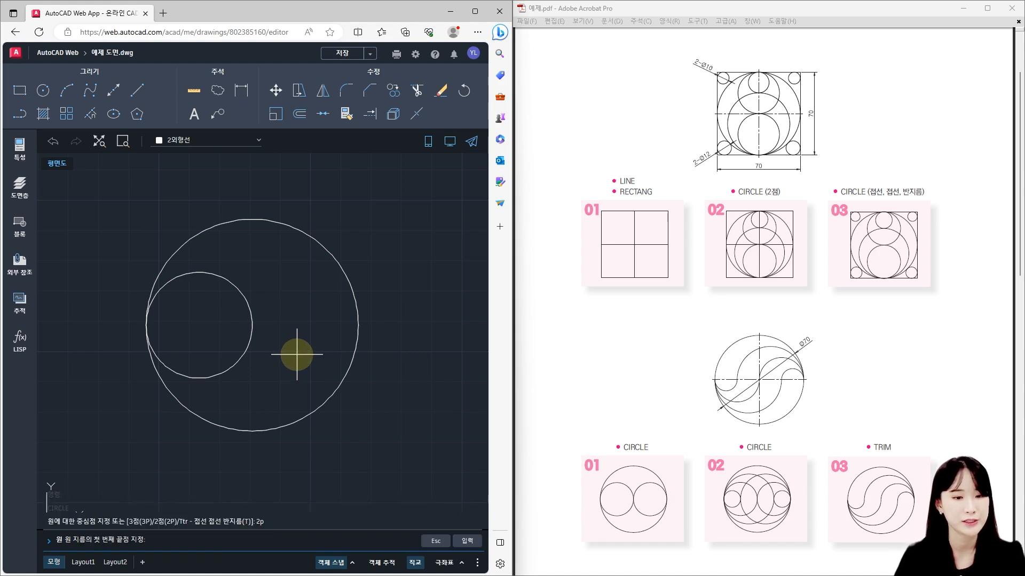
{"action": "left_click", "coordinate": [252, 325]}
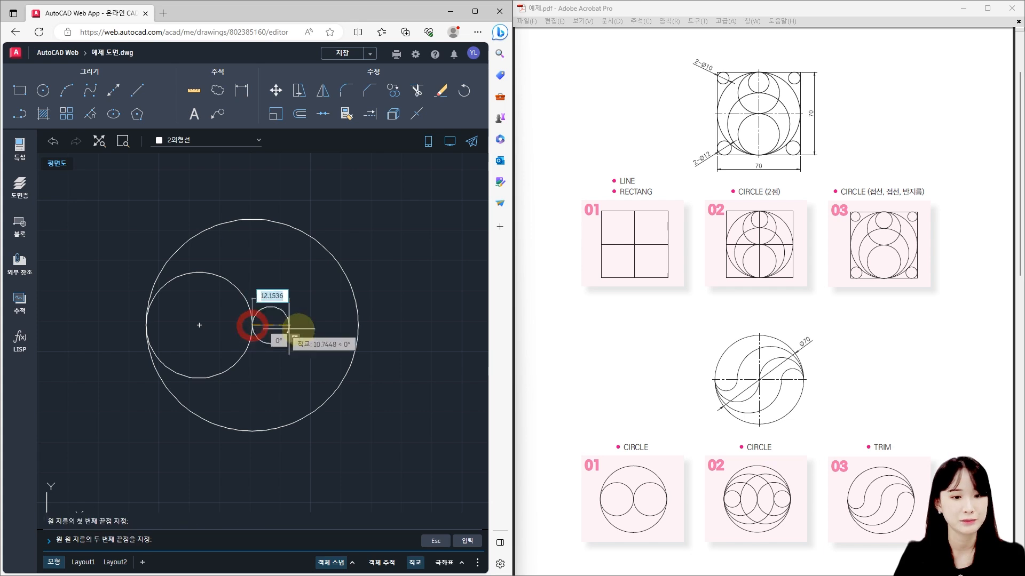
{"action": "left_click", "coordinate": [358, 325]}
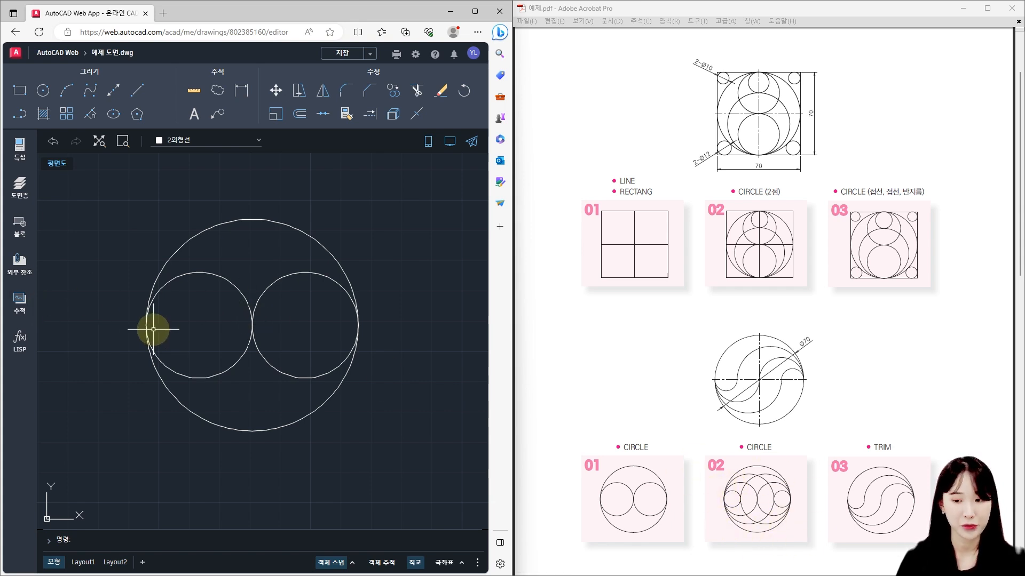
Draw a small two-point (2P) circle from the Ø70 circle's left quadrant to the centre of the left inner circle
{"action": "key", "text": "space"}
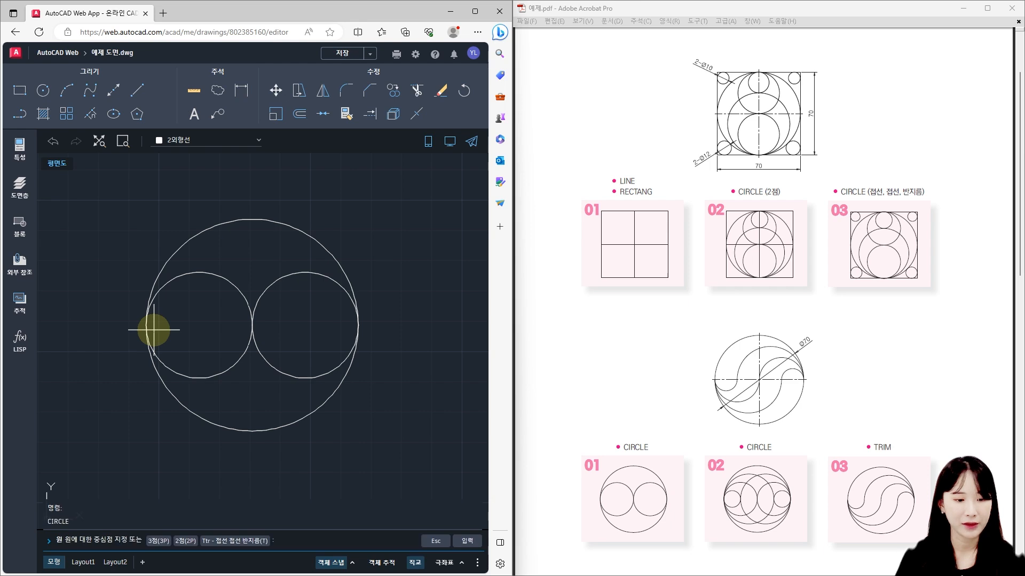
{"action": "key", "text": "space"}
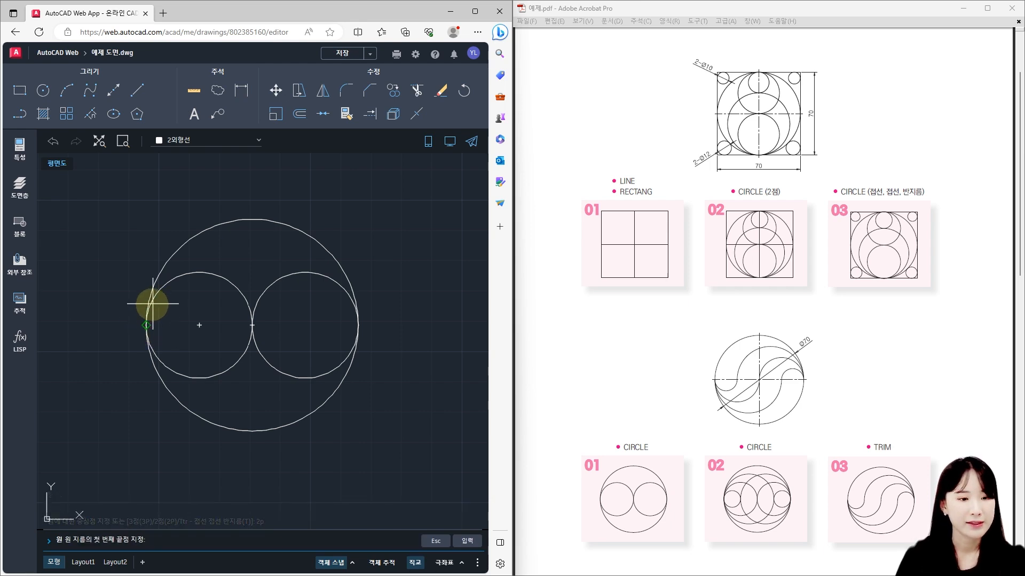
{"action": "left_click", "coordinate": [146, 325]}
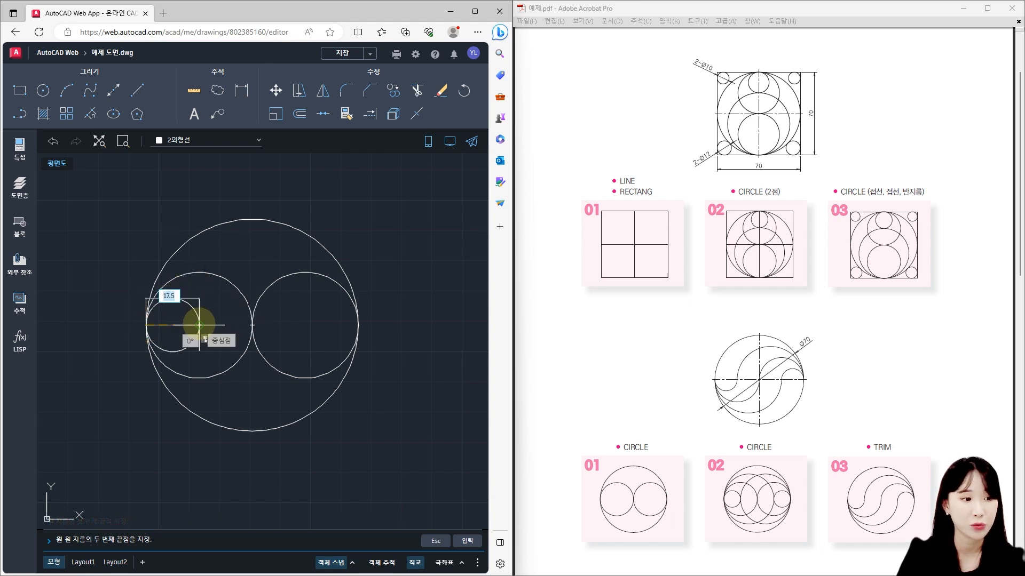
{"action": "left_click", "coordinate": [199, 325]}
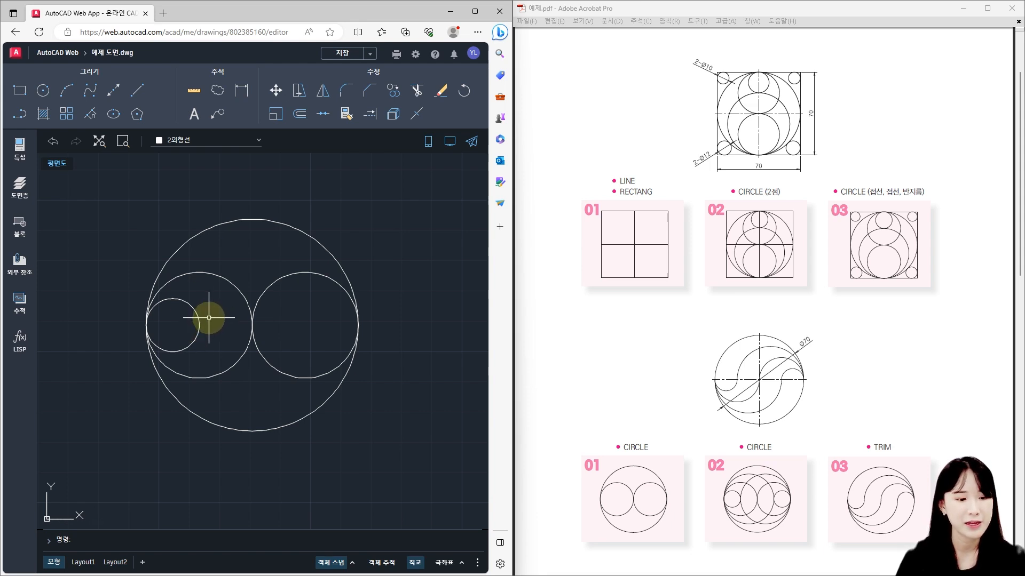
Draw a small two-point (2P) circle from the Ø70 circle's right quadrant to the centre of the right inner circle
{"action": "key", "text": "space"}
{"action": "type", "text": "2p"}
{"action": "key", "text": "space"}
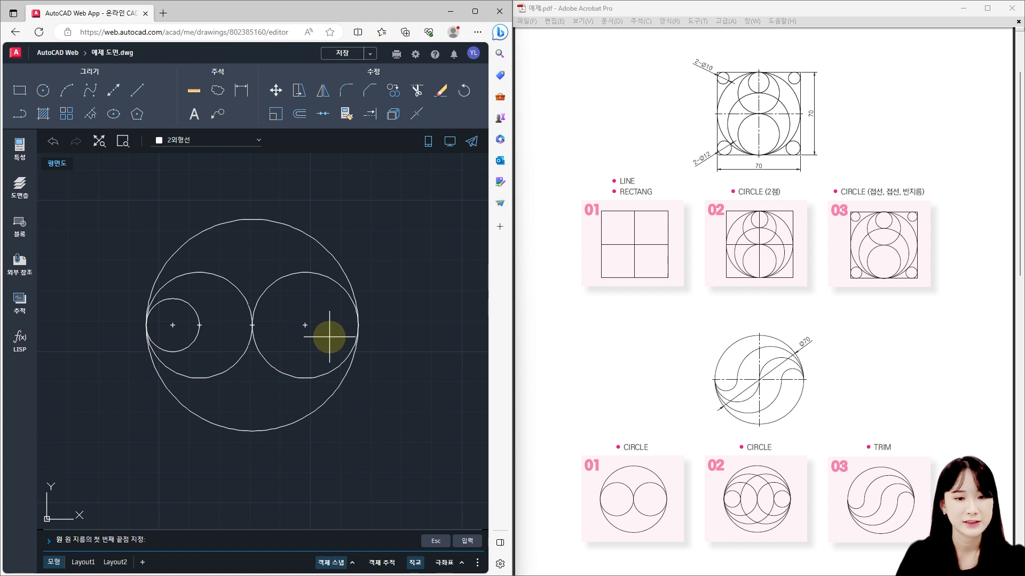
{"action": "left_click", "coordinate": [357, 325]}
{"action": "left_click", "coordinate": [305, 325]}
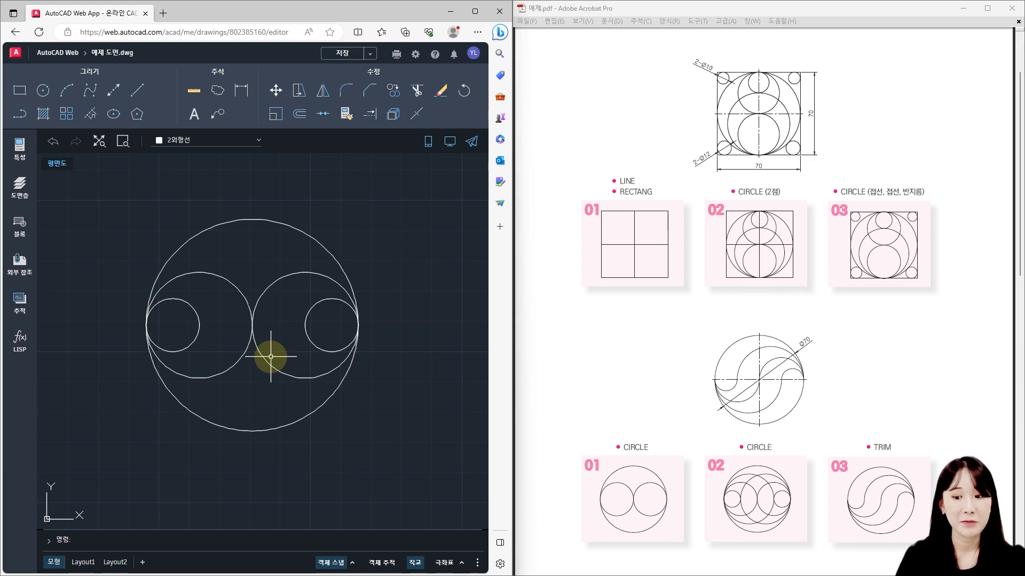
Draw a large two-point (2P) circle from the Ø70 circle's left quadrant to the left quadrant of the small right circle
{"action": "type", "text": "c"}
{"action": "key", "text": "Return"}
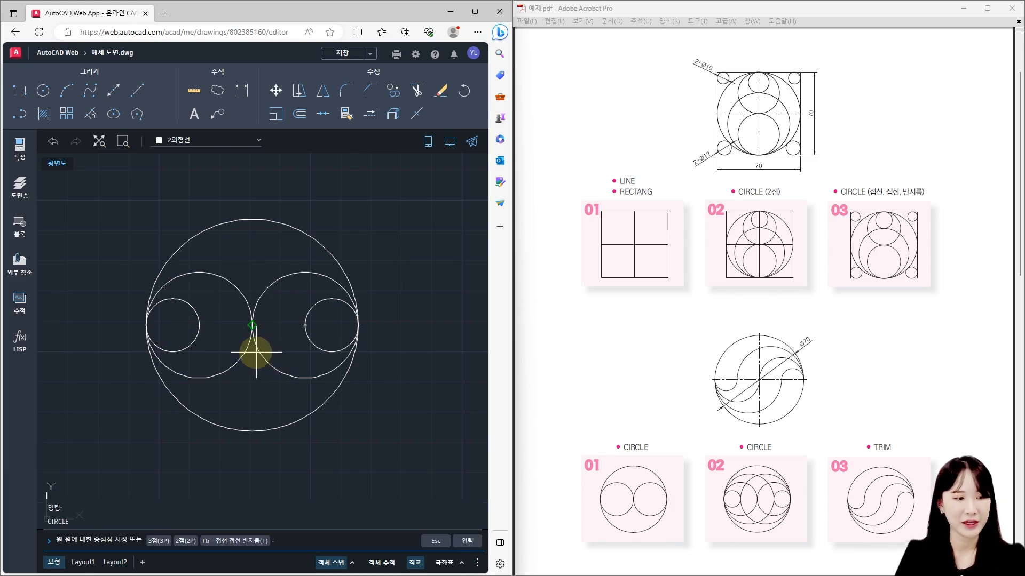
{"action": "type", "text": "2p"}
{"action": "key", "text": "Return"}
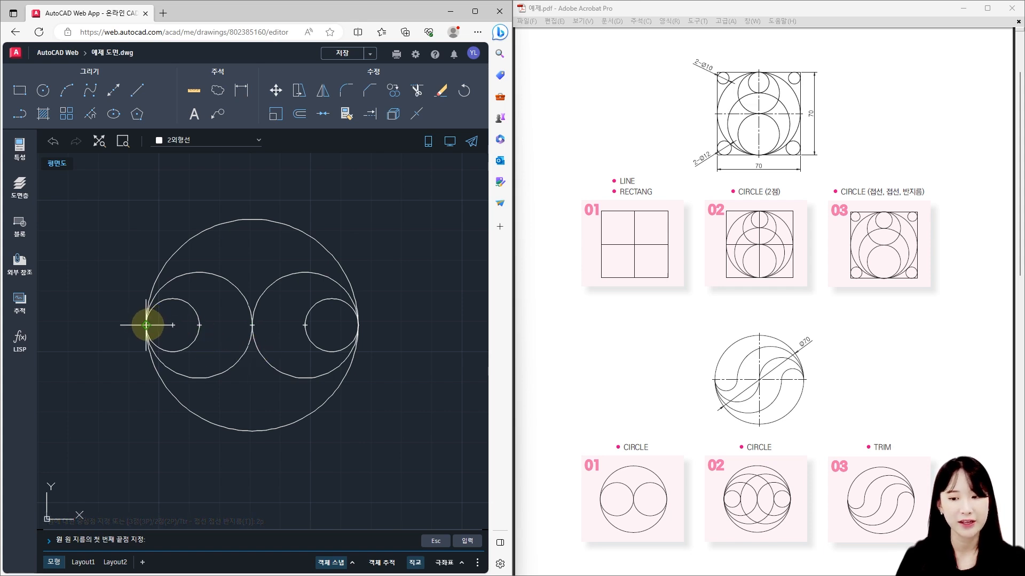
{"action": "left_click", "coordinate": [147, 324]}
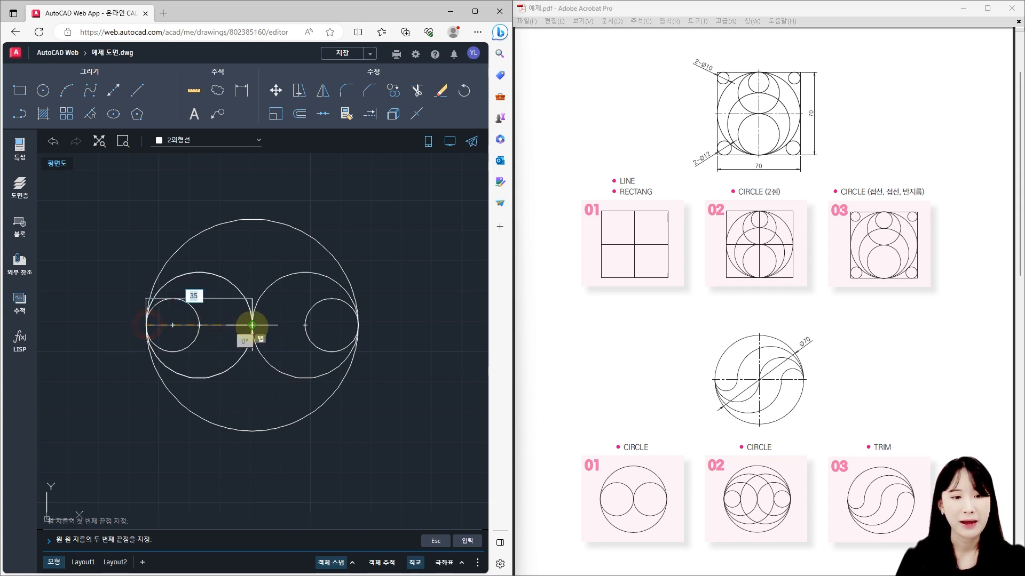
{"action": "left_click", "coordinate": [305, 325]}
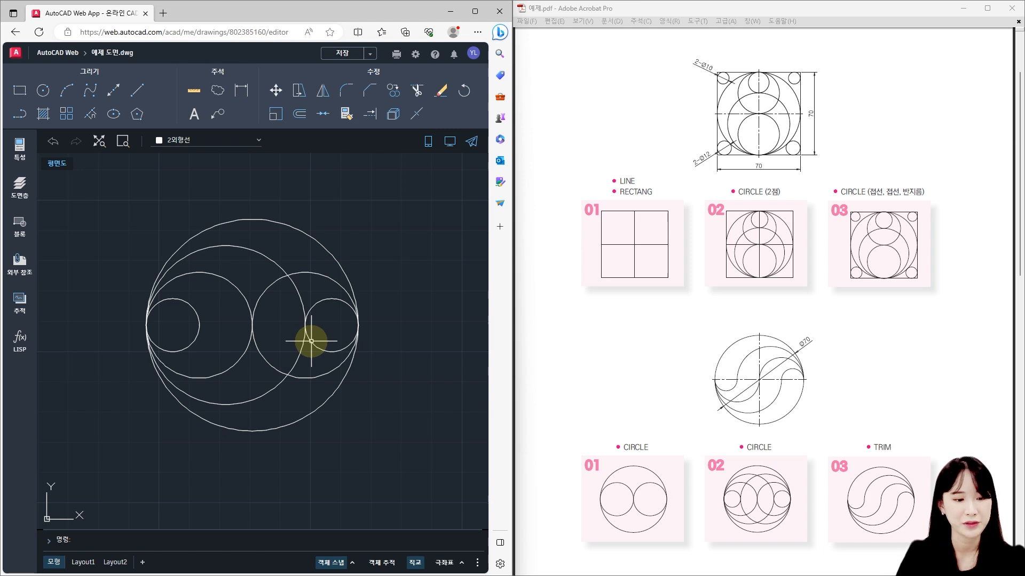
Draw a large two-point (2P) circle from the Ø70 circle's right quadrant to the right quadrant of the small left circle
{"action": "key", "text": "space"}
{"action": "type", "text": "2p"}
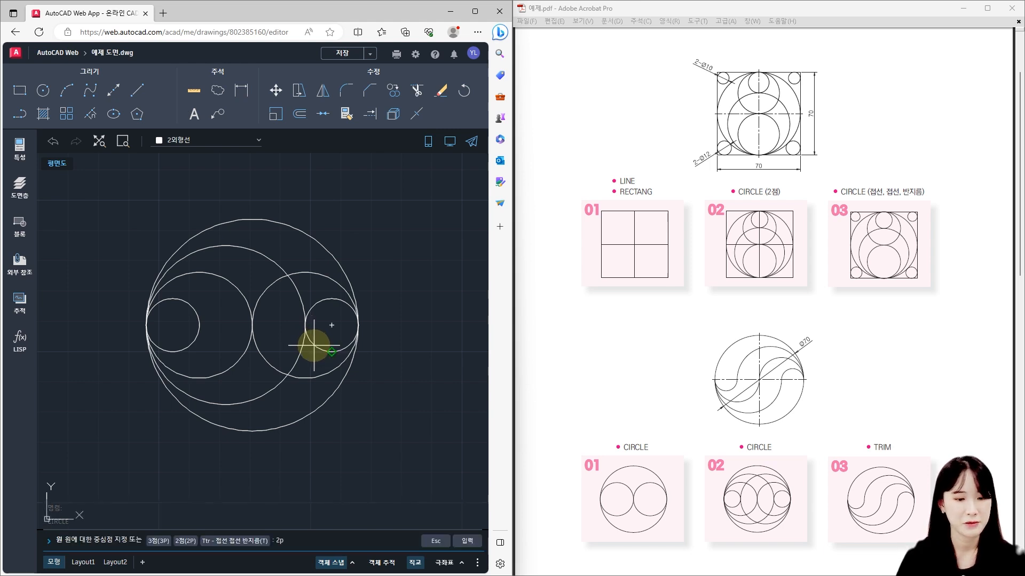
{"action": "key", "text": "space"}
{"action": "left_click", "coordinate": [358, 325]}
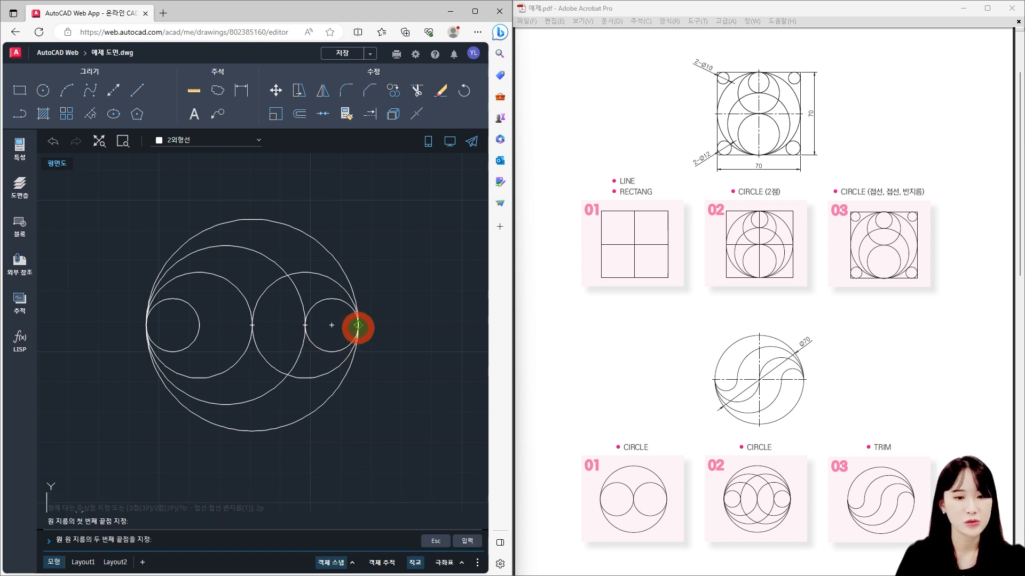
{"action": "left_click", "coordinate": [198, 325]}
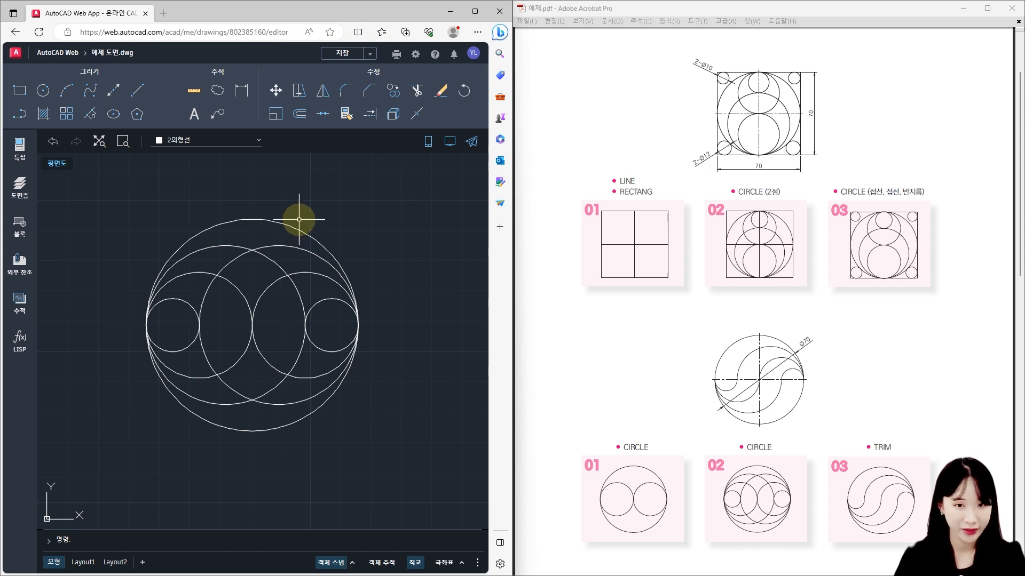
Trim away the upper half of the small left circle and the lower half of the large right circle
{"action": "left_click", "coordinate": [417, 92]}
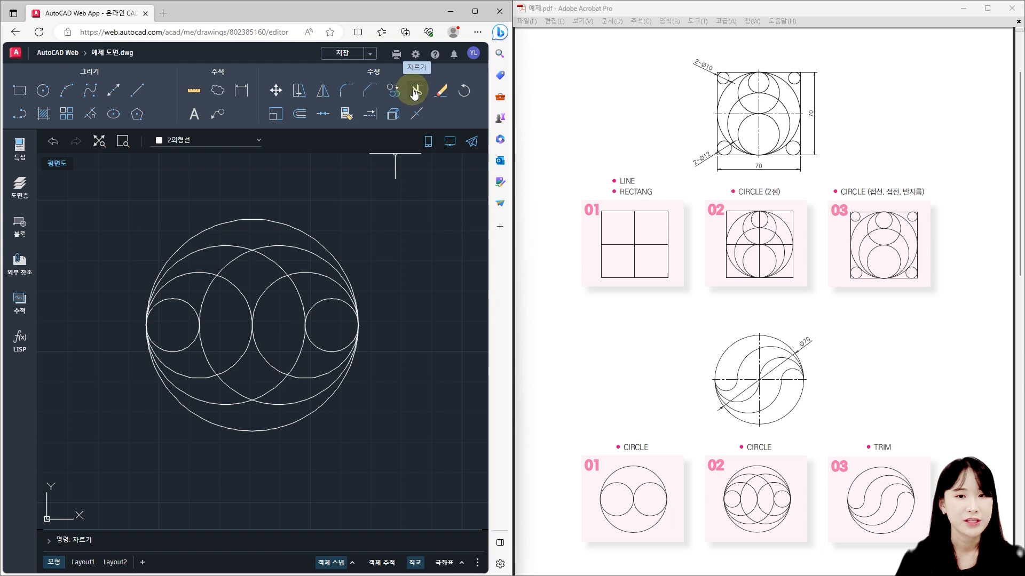
{"action": "type", "text": "tr"}
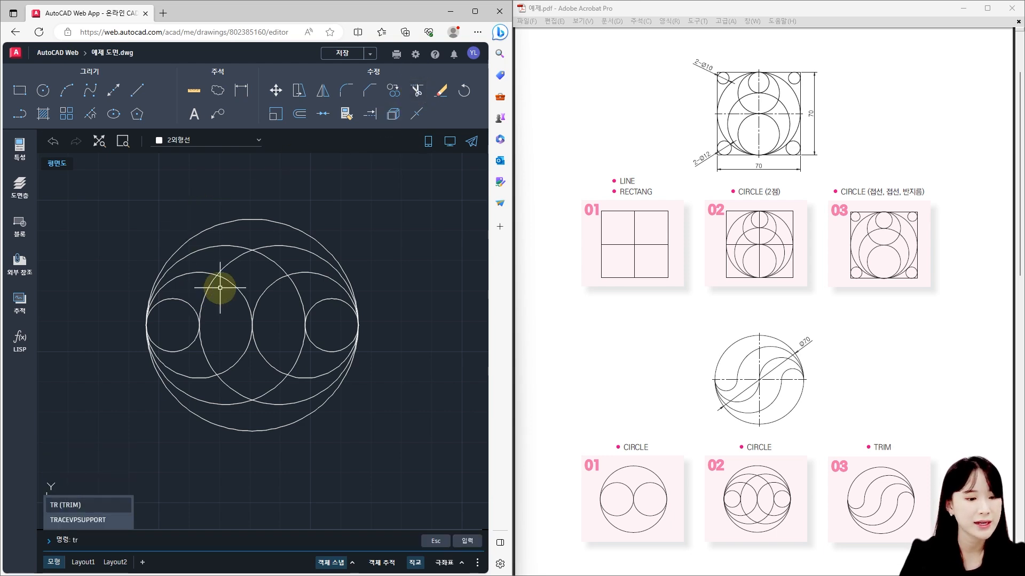
{"action": "key", "text": "Return"}
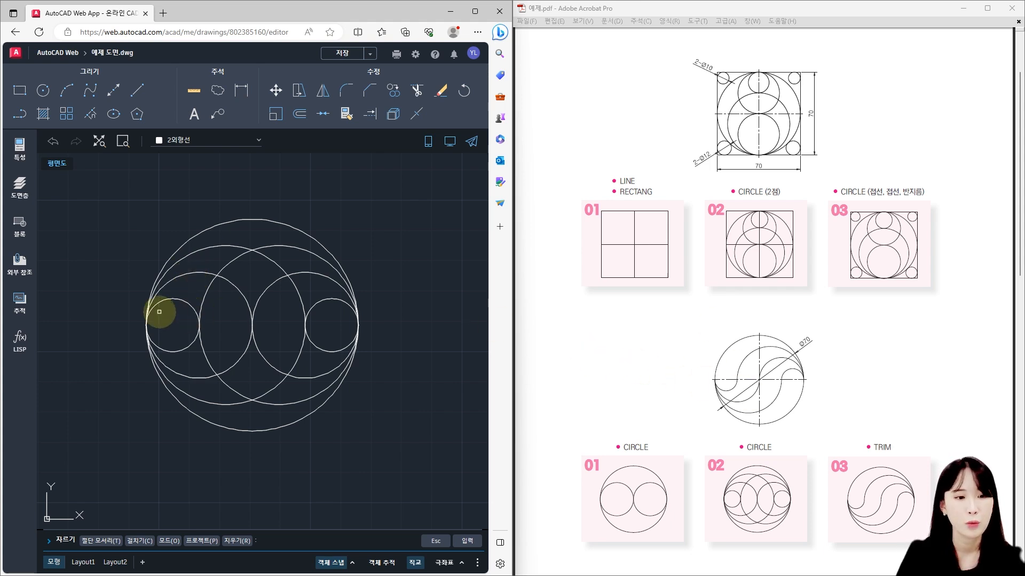
{"action": "left_click", "coordinate": [175, 301]}
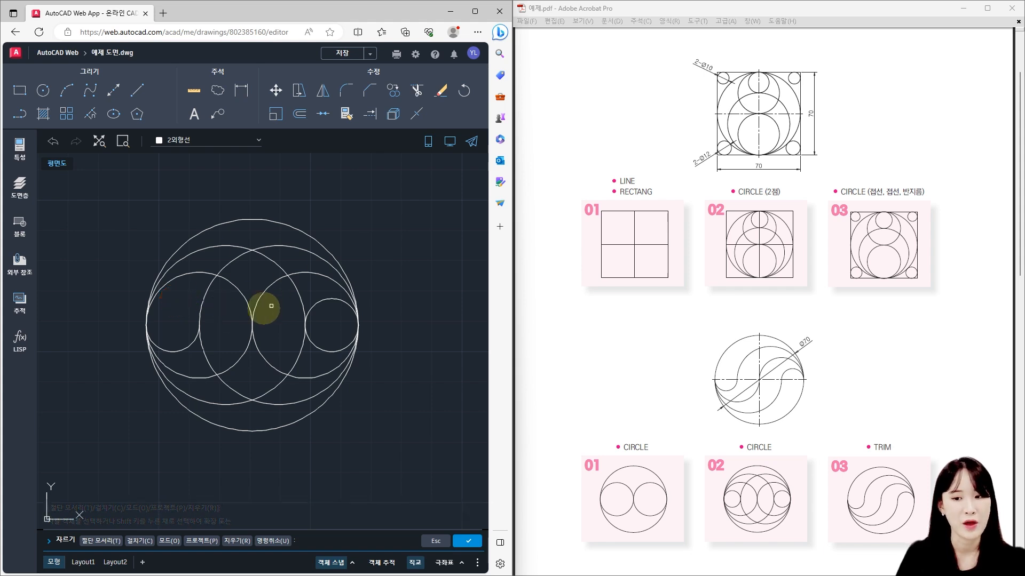
{"action": "left_click", "coordinate": [203, 350]}
{"action": "left_click", "coordinate": [234, 391]}
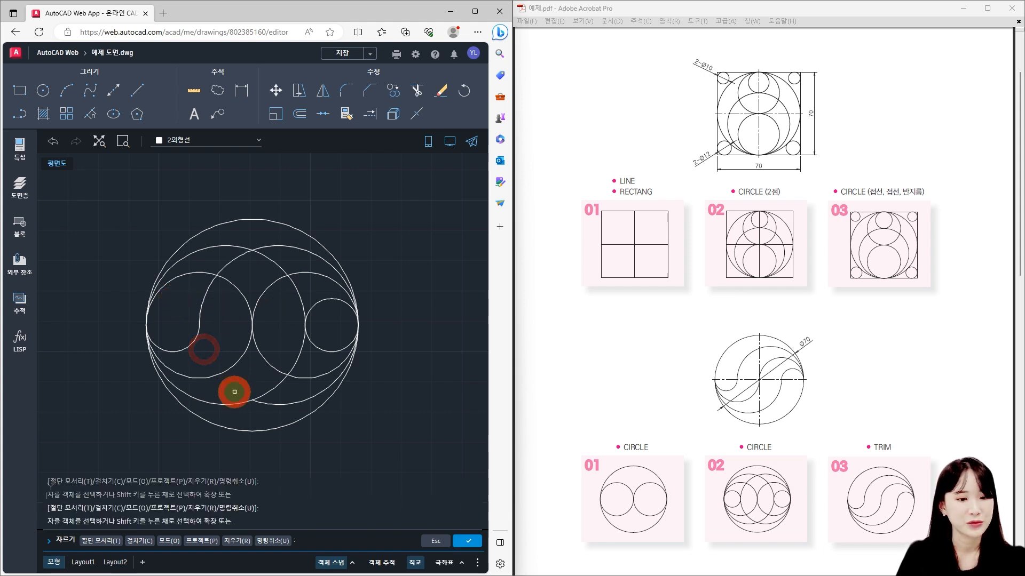
{"action": "left_click", "coordinate": [274, 406]}
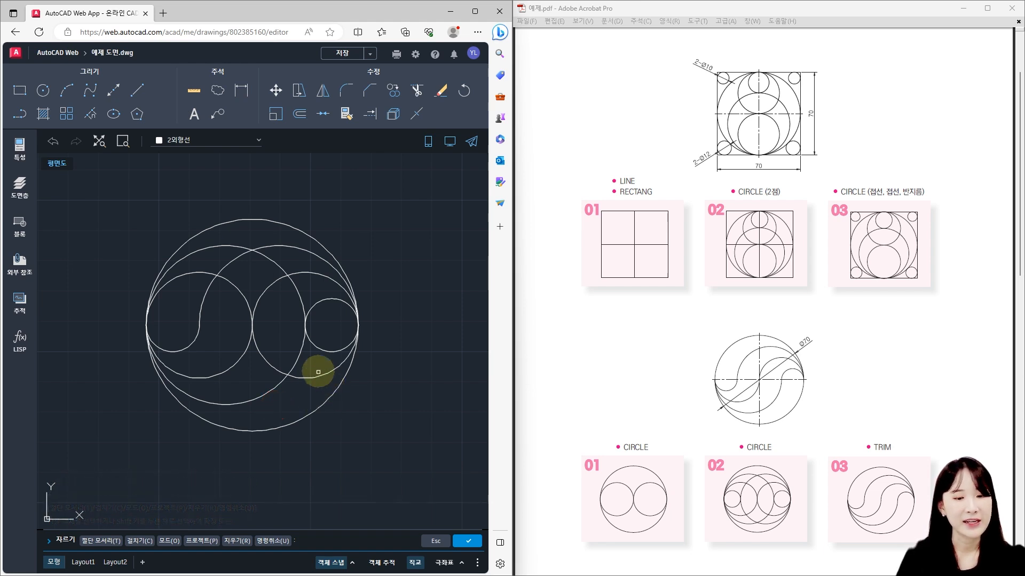
Trim away the lower halves of the small and medium right circles
{"action": "left_click", "coordinate": [324, 351]}
{"action": "left_click", "coordinate": [313, 379]}
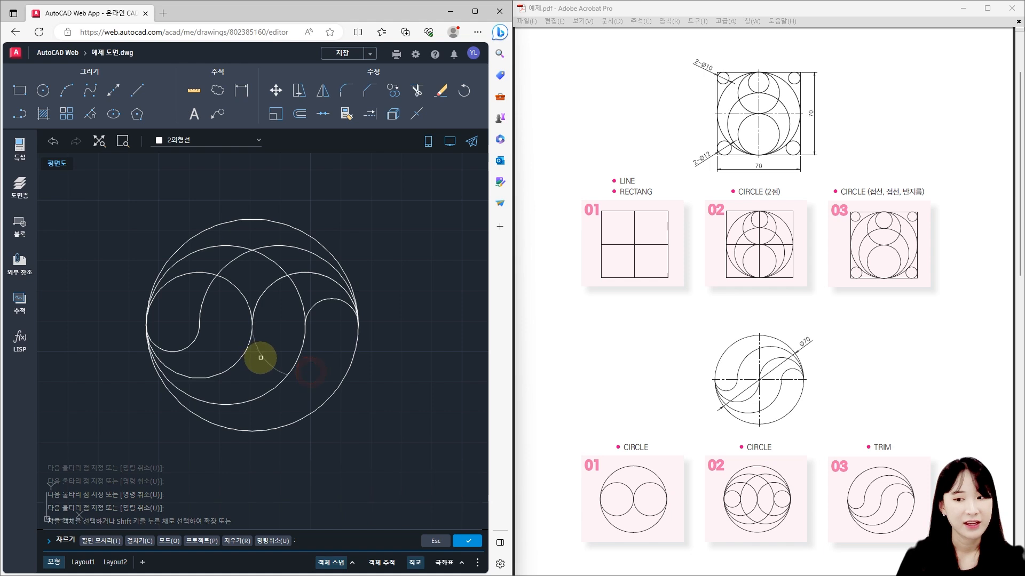
{"action": "left_click", "coordinate": [264, 357]}
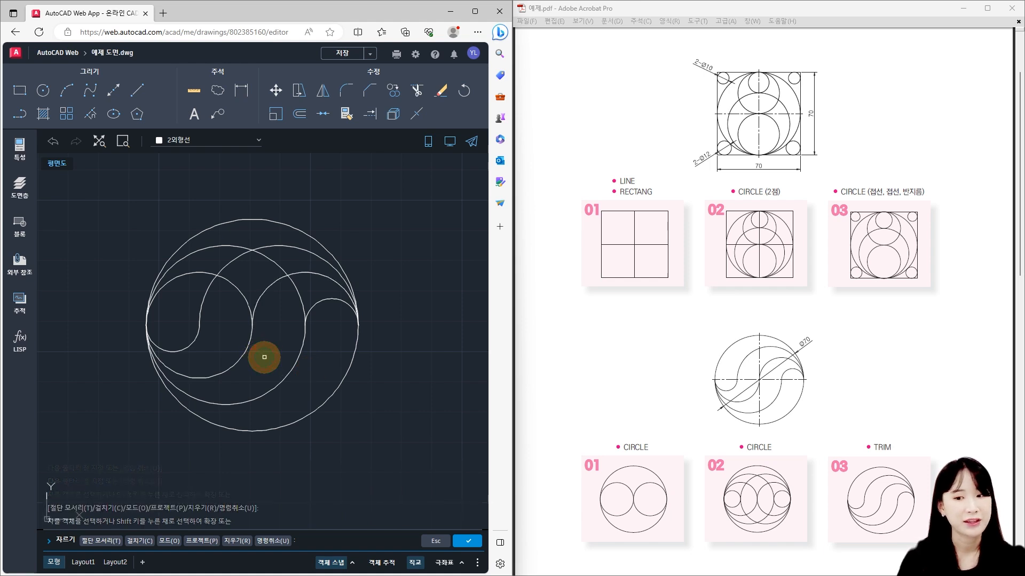
Trim away the upper halves of the large and medium left circles, and end the Trim command
{"action": "left_click_drag", "start_coordinate": [308, 293], "coordinate": [283, 302]}
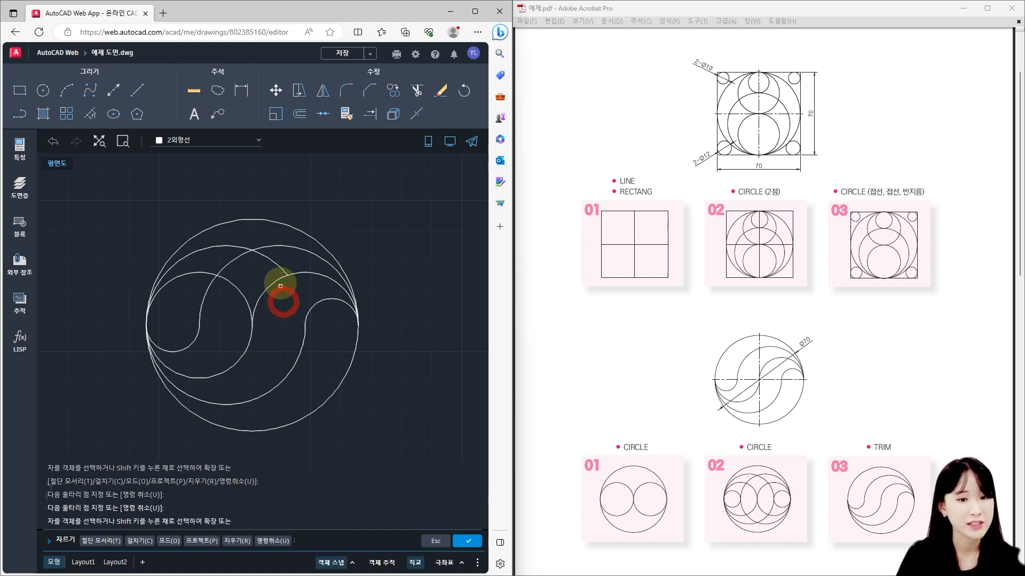
{"action": "left_click", "coordinate": [245, 268]}
{"action": "left_click", "coordinate": [205, 253]}
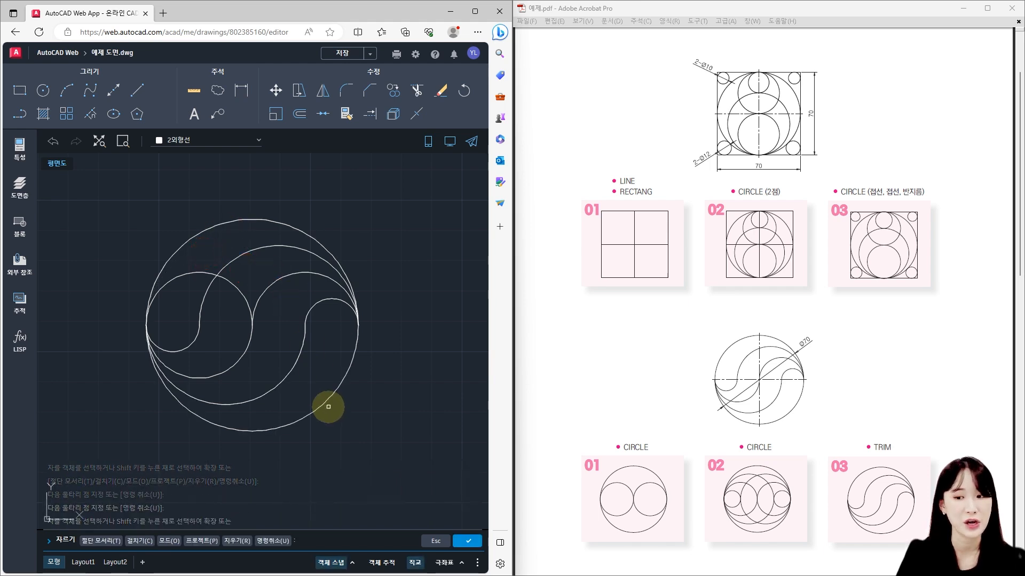
{"action": "left_click", "coordinate": [245, 278]}
{"action": "left_click", "coordinate": [194, 259]}
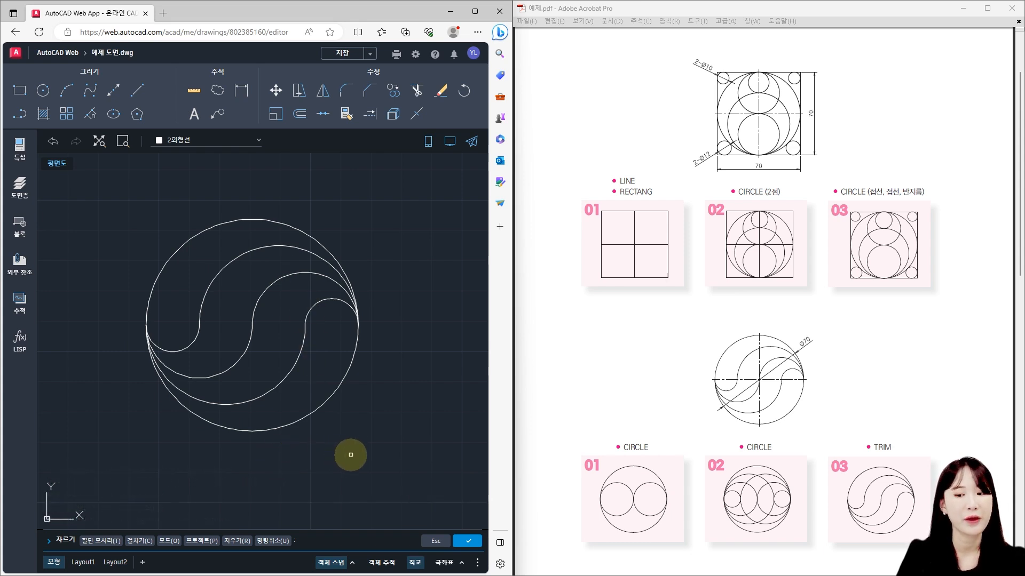
{"action": "key", "text": "Escape"}
{"action": "key", "text": "Escape"}
{"action": "key", "text": "Escape"}
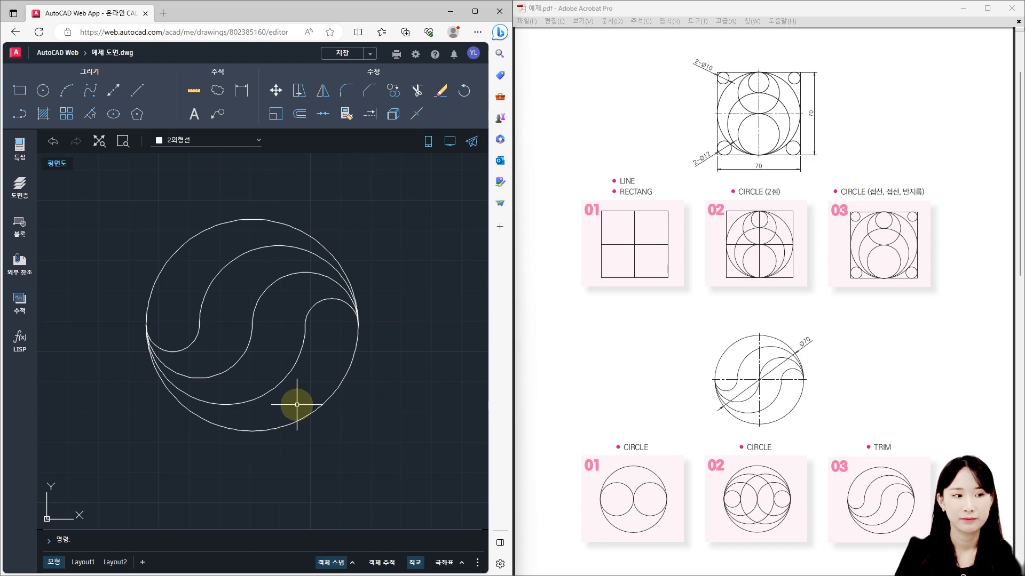
Switch to Adobe Acrobat and go to the next practice figure, the 180 × 110 plate with a hole and slot
{"action": "left_click", "coordinate": [622, 355]}
{"action": "scroll", "coordinate": [622, 354], "scroll_direction": "down", "scroll_amount": 10}
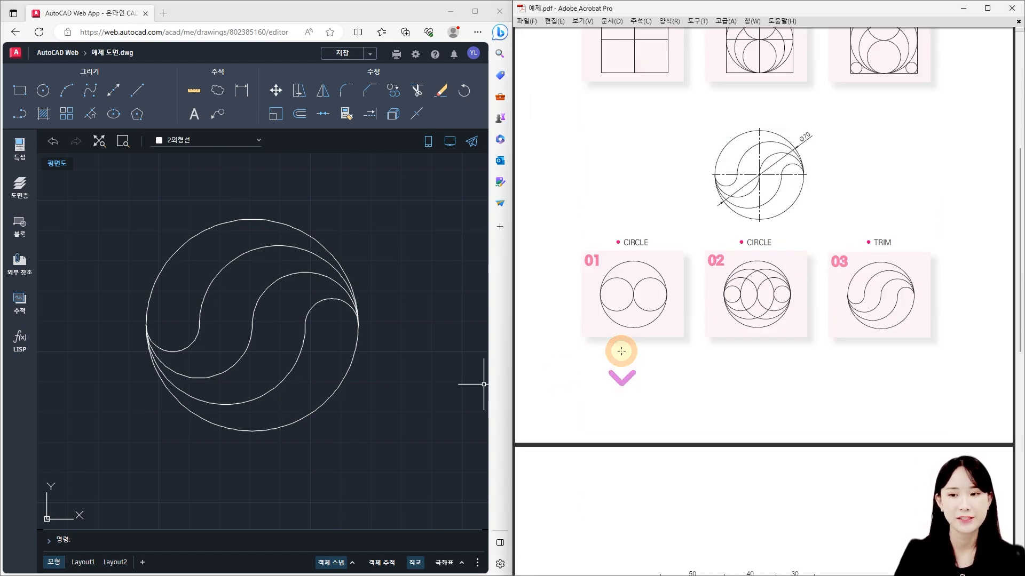
{"action": "scroll", "coordinate": [622, 355], "scroll_direction": "down", "scroll_amount": 5}
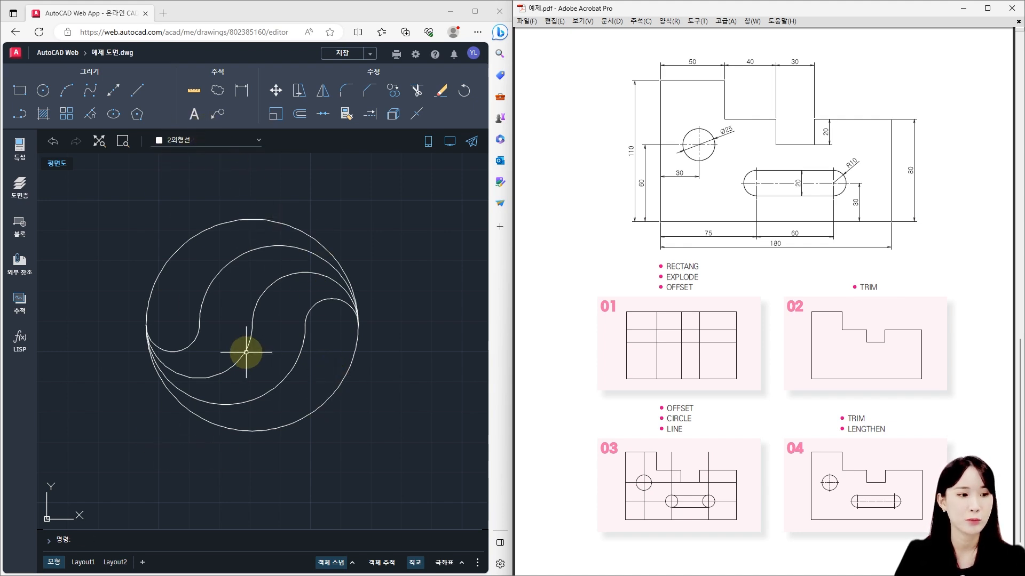
In AutoCAD Web, draw a 180 × 110 rectangle in the empty area beside the finished S-curve circle
{"action": "scroll", "coordinate": [254, 331], "scroll_direction": "down", "scroll_amount": 3}
{"action": "scroll", "coordinate": [254, 331], "scroll_direction": "down", "scroll_amount": 2}
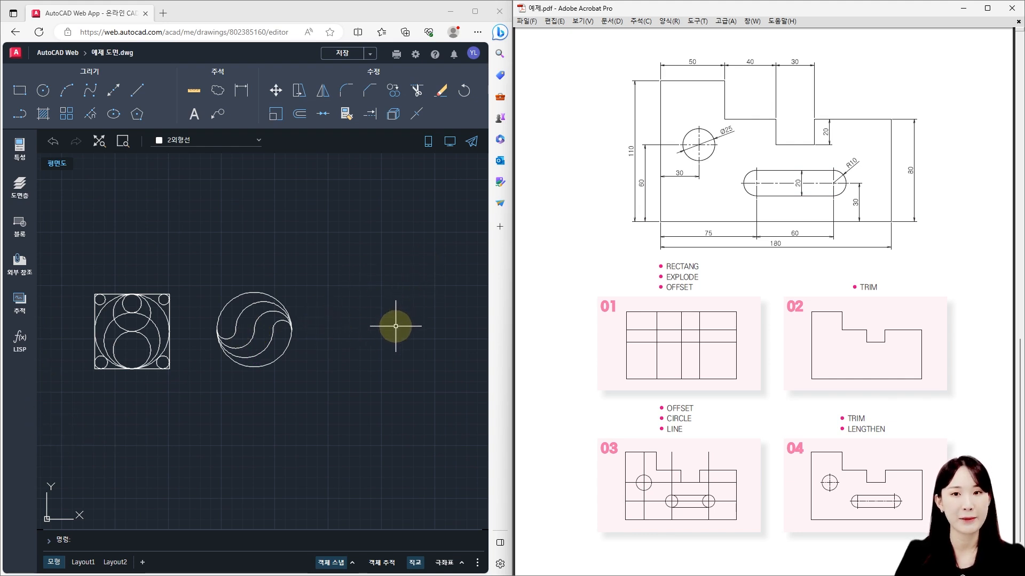
{"action": "scroll", "coordinate": [385, 327], "scroll_direction": "up", "scroll_amount": 2}
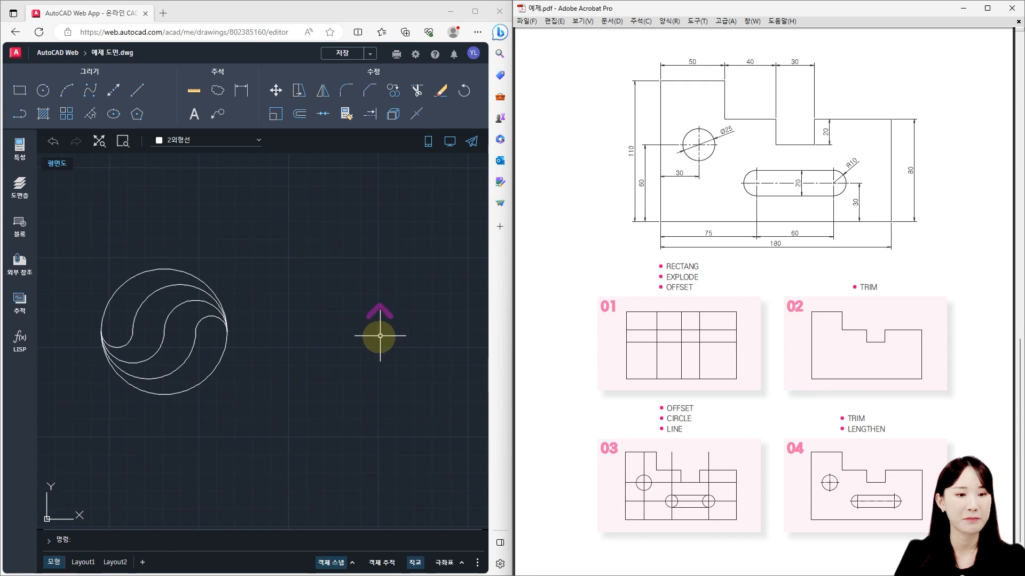
{"action": "mouse_move", "coordinate": [341, 364]}
{"action": "middle_mouse_down"}
{"action": "mouse_move", "coordinate": [175, 376]}
{"action": "mouse_move", "coordinate": [284, 360]}
{"action": "middle_mouse_up"}
{"action": "middle_click", "coordinate": [257, 423]}
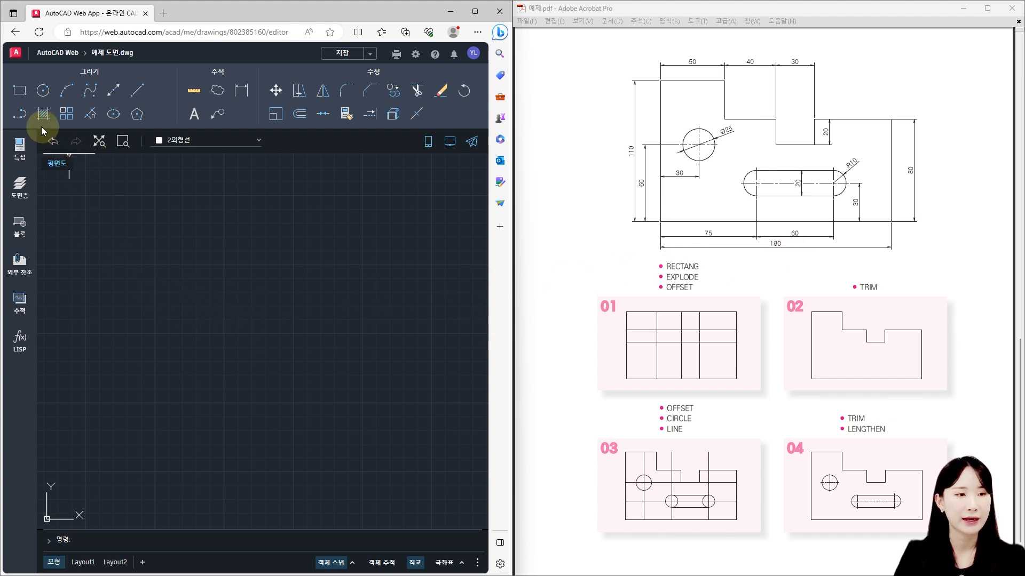
{"action": "left_click", "coordinate": [20, 91]}
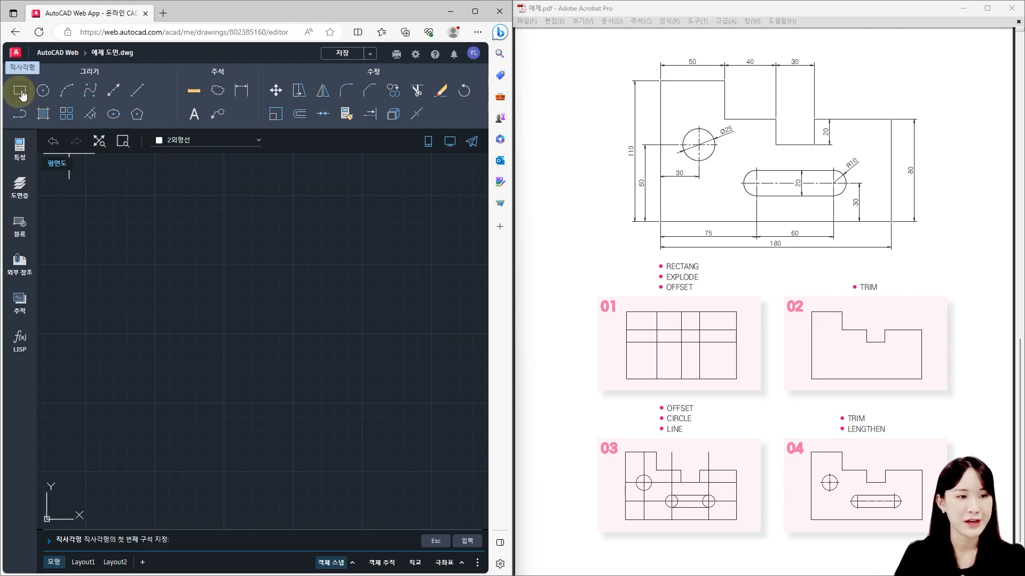
{"action": "left_click", "coordinate": [76, 433]}
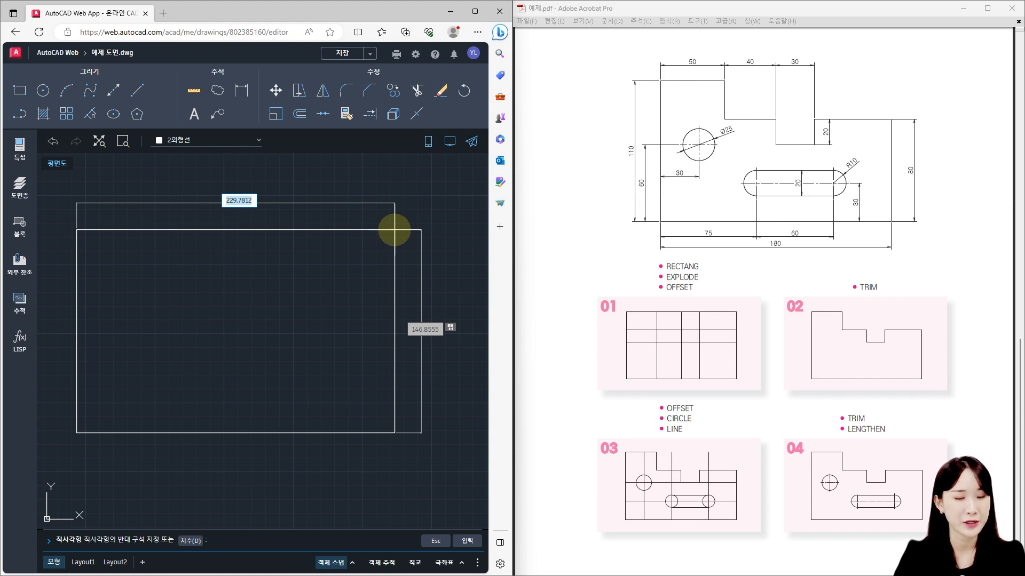
{"action": "type", "text": "180"}
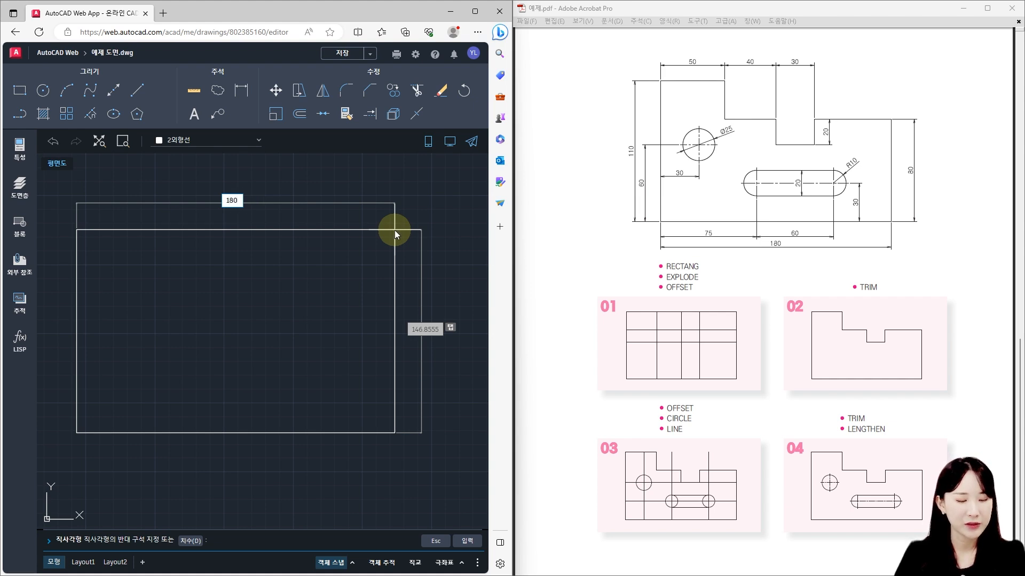
{"action": "key", "text": "Tab"}
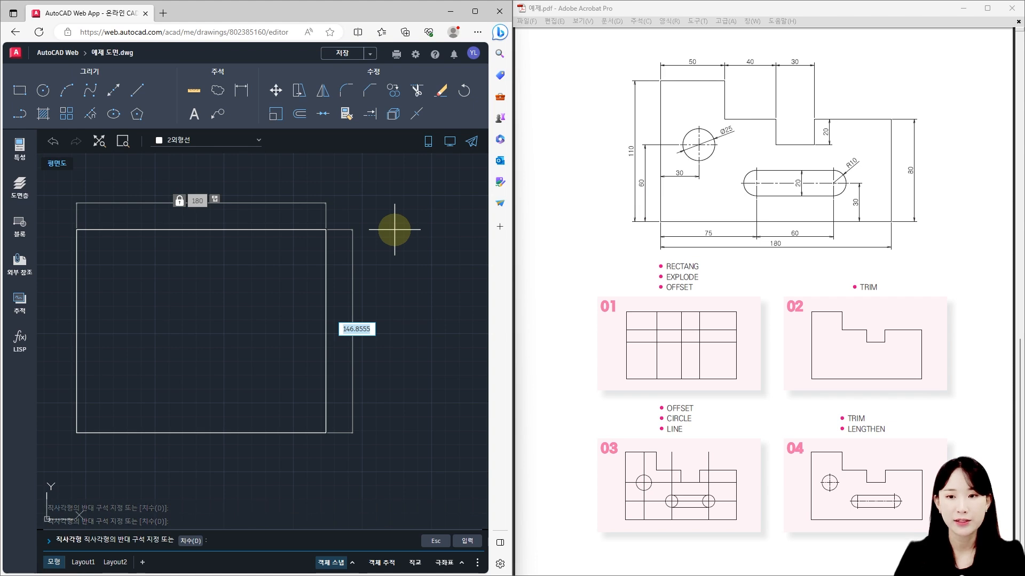
{"action": "type", "text": "110"}
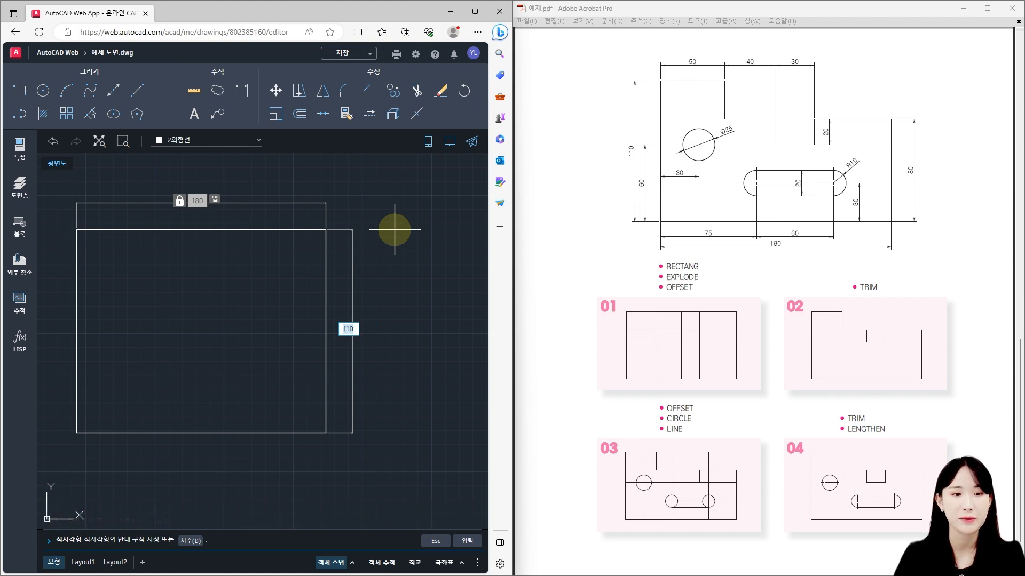
{"action": "key", "text": "Return"}
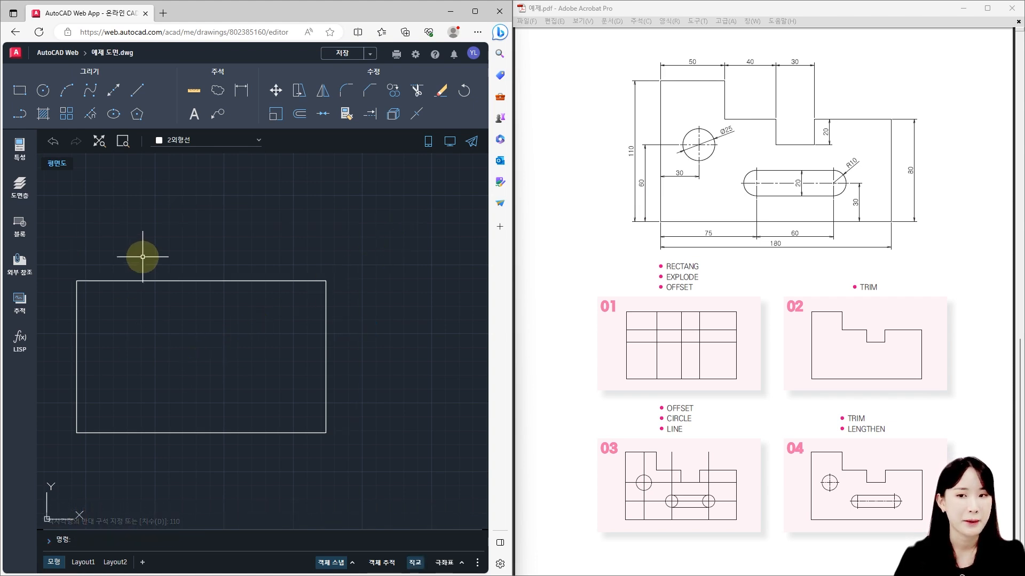
Examine the new rectangle's polyline properties, including length and area, and clear the selection
{"action": "middle_click_drag", "start_coordinate": [238, 359], "coordinate": [295, 329]}
{"action": "scroll", "coordinate": [295, 328], "scroll_direction": "up", "scroll_amount": 2}
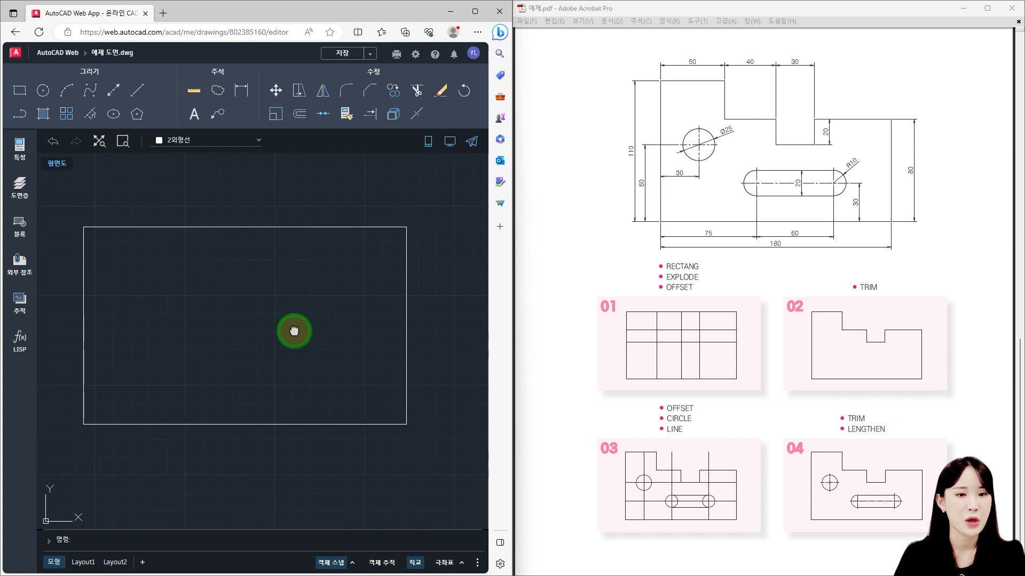
{"action": "left_click", "coordinate": [406, 240]}
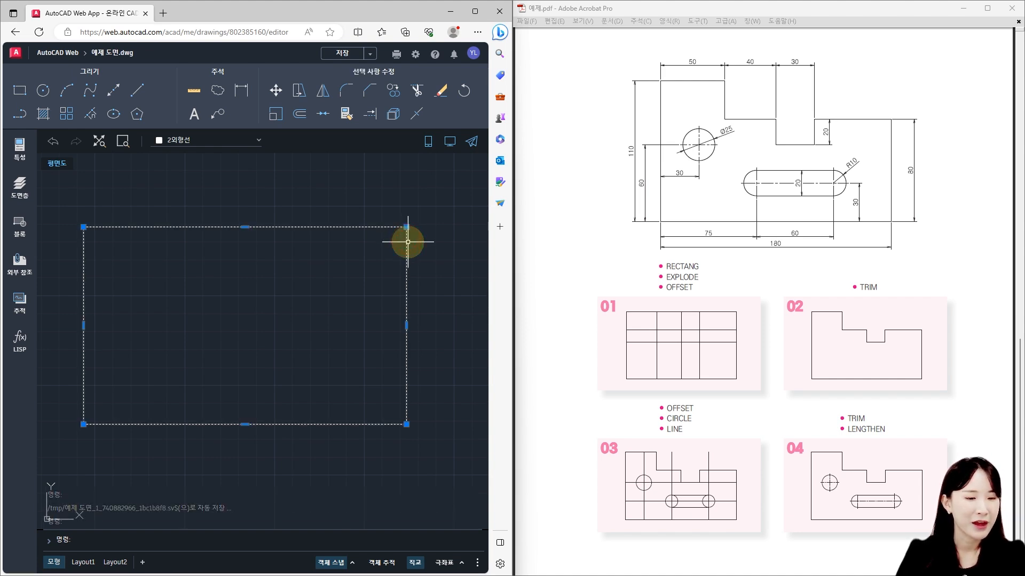
{"action": "left_click", "coordinate": [19, 152]}
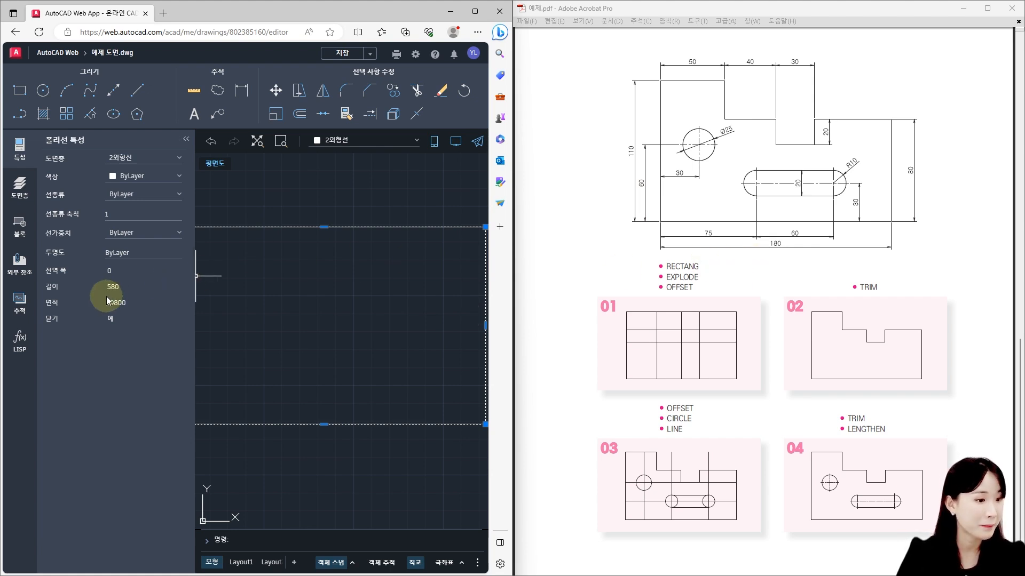
{"action": "scroll", "coordinate": [317, 268], "scroll_direction": "down", "scroll_amount": 3}
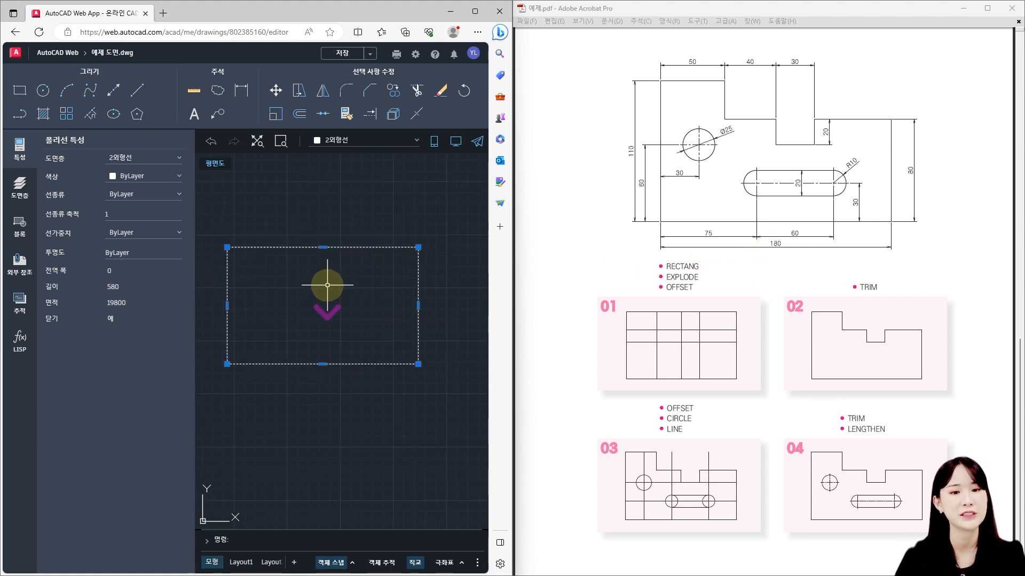
{"action": "mouse_move", "coordinate": [302, 297]}
{"action": "middle_mouse_down"}
{"action": "mouse_move", "coordinate": [338, 299]}
{"action": "mouse_move", "coordinate": [318, 297]}
{"action": "middle_mouse_up"}
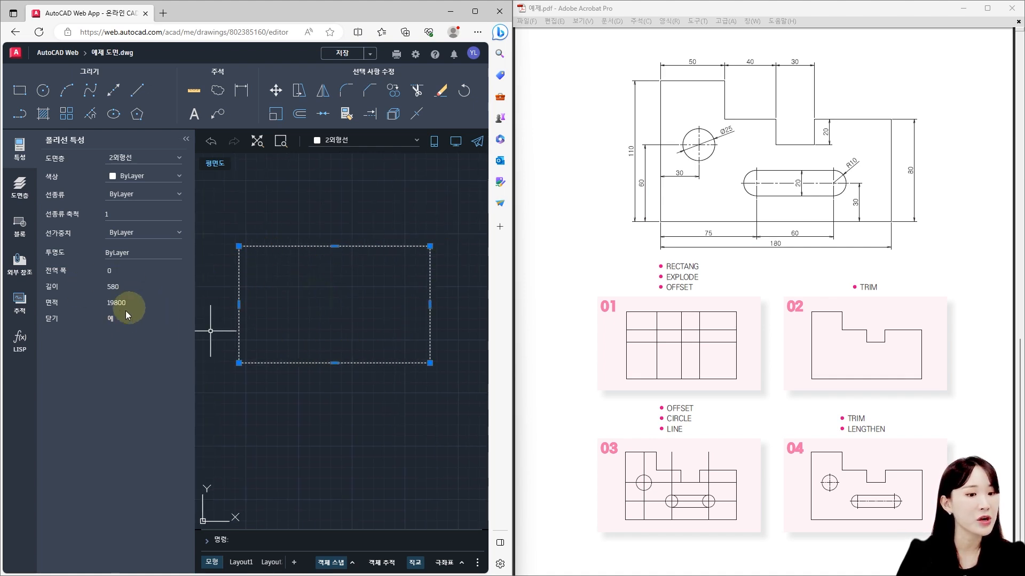
{"action": "middle_click_drag", "start_coordinate": [332, 353], "coordinate": [333, 348]}
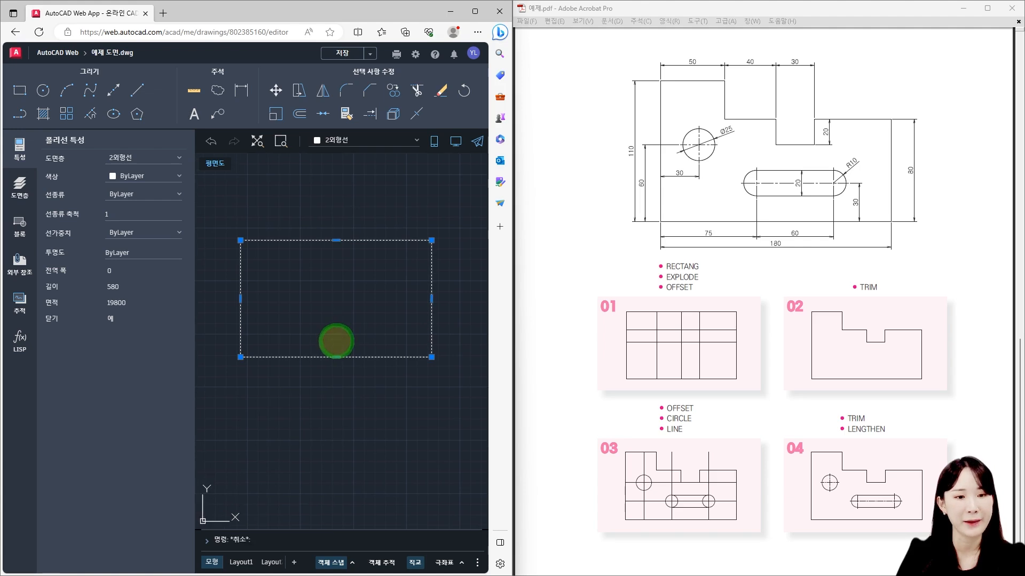
{"action": "key", "text": "Escape"}
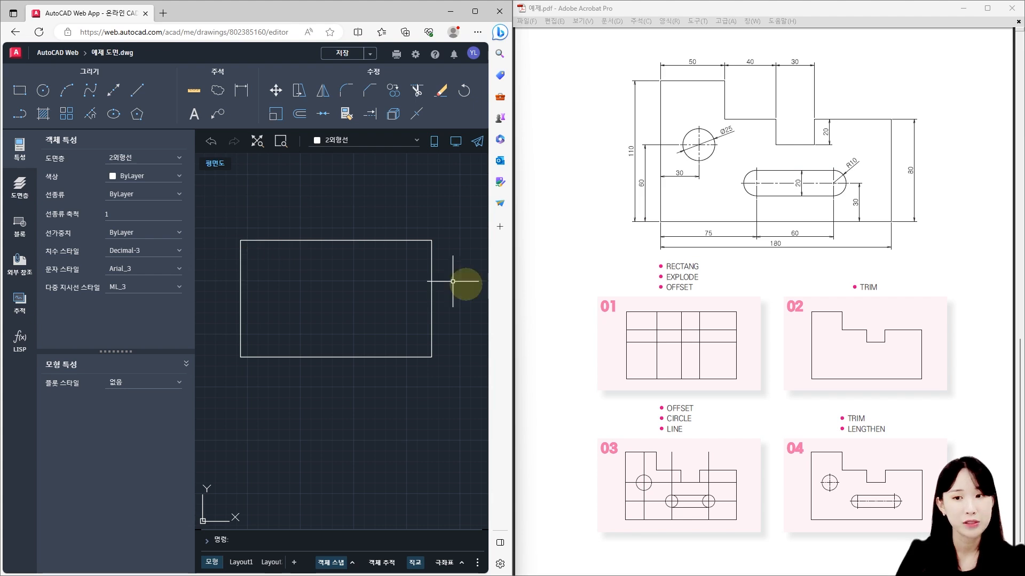
Highlight EXPLODE in the PDF's command list for step 01, and cancel the stray selection in the drawing
{"action": "left_click_drag", "start_coordinate": [665, 277], "coordinate": [701, 277]}
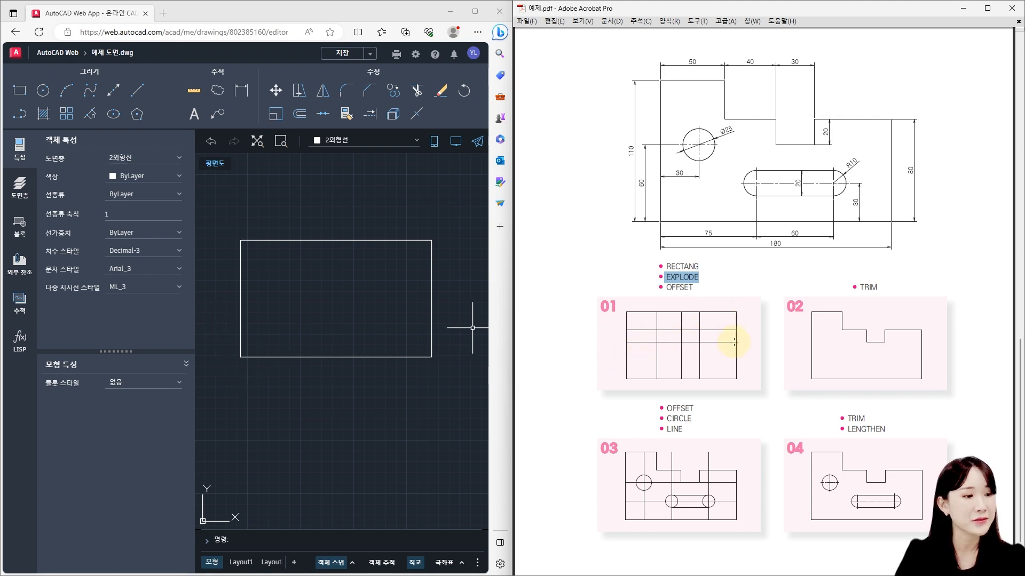
{"action": "left_click", "coordinate": [702, 270]}
{"action": "left_click", "coordinate": [404, 331]}
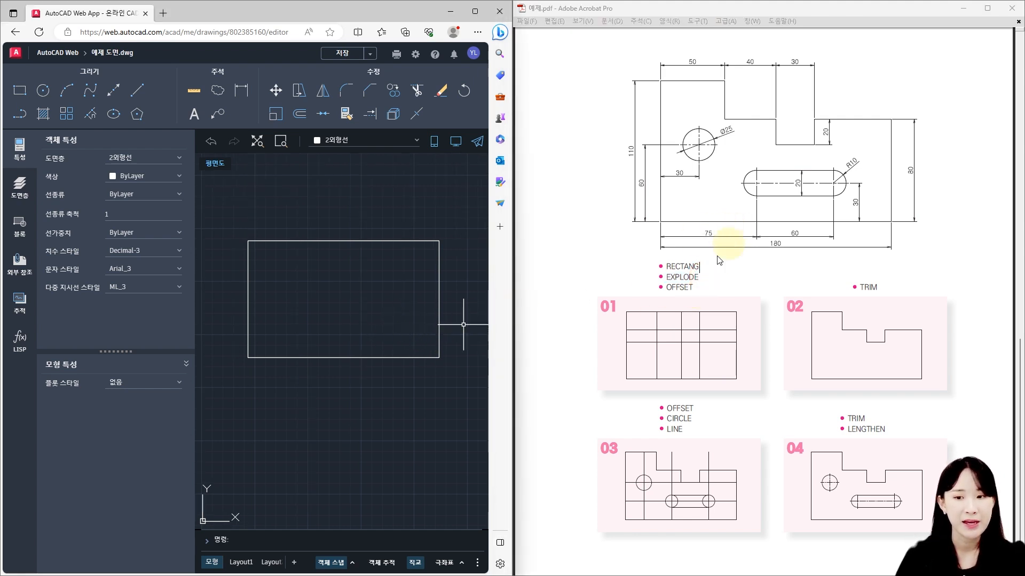
{"action": "left_click_drag", "start_coordinate": [695, 276], "coordinate": [665, 279]}
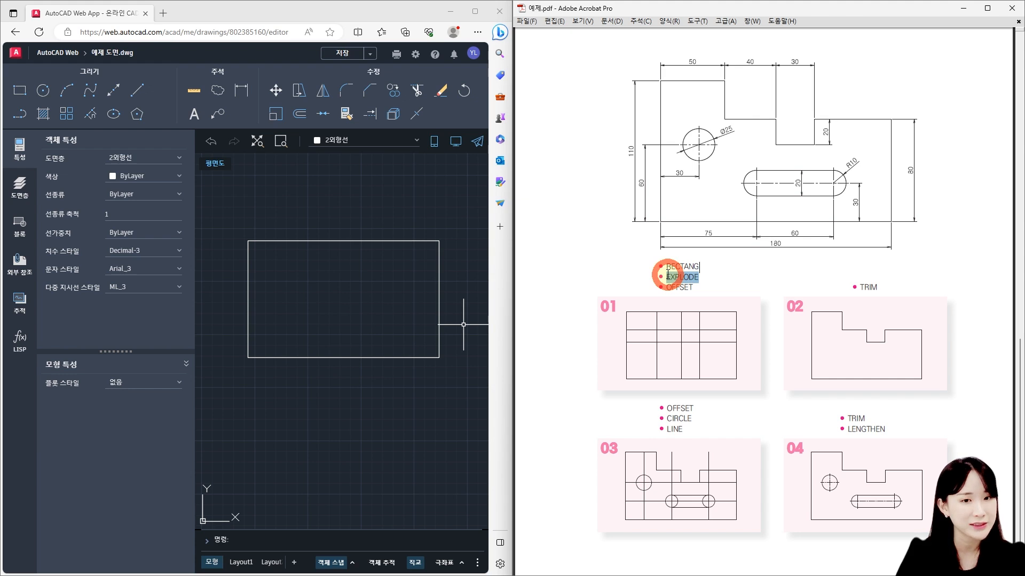
{"action": "left_click", "coordinate": [381, 320]}
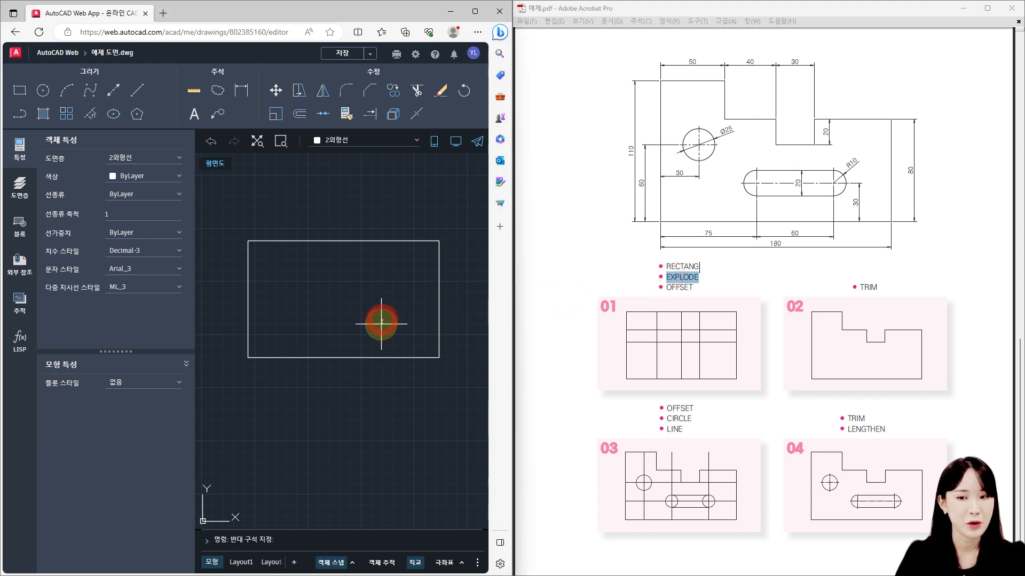
{"action": "key", "text": "Escape"}
{"action": "key", "text": "Escape"}
{"action": "key", "text": "Escape"}
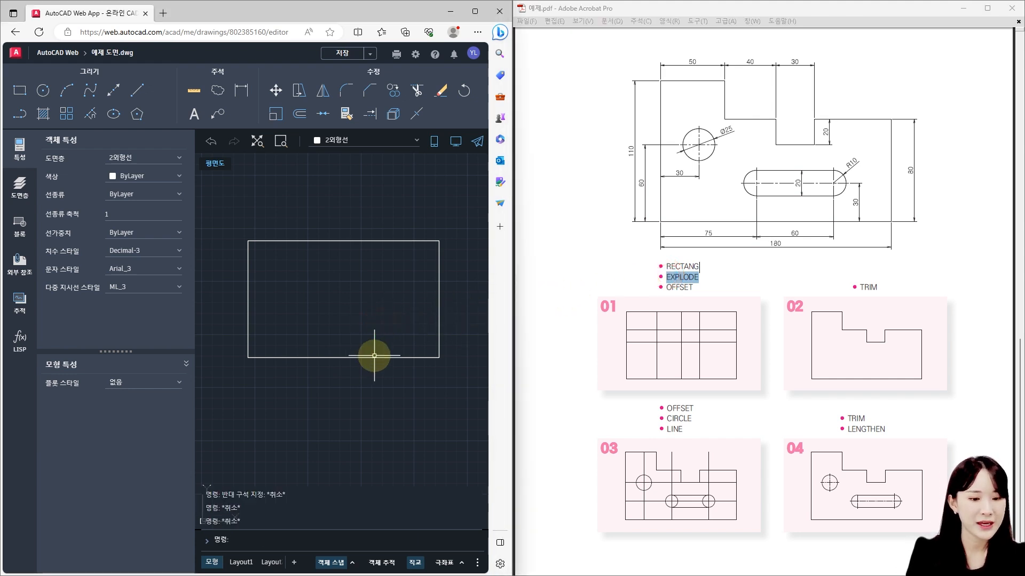
Explode the 180 × 110 rectangle into separate lines
{"action": "type", "text": "x"}
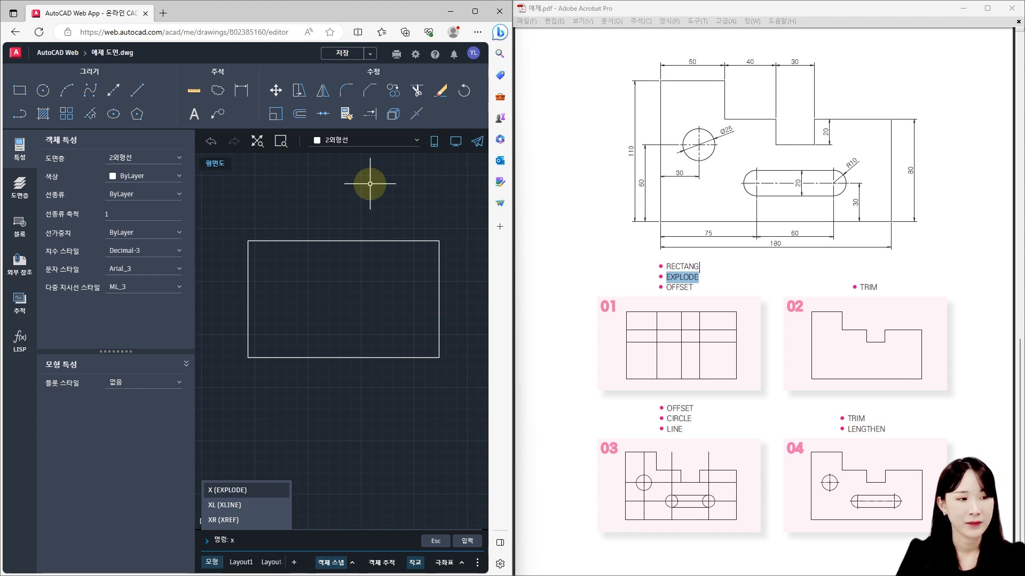
{"action": "key", "text": "Return"}
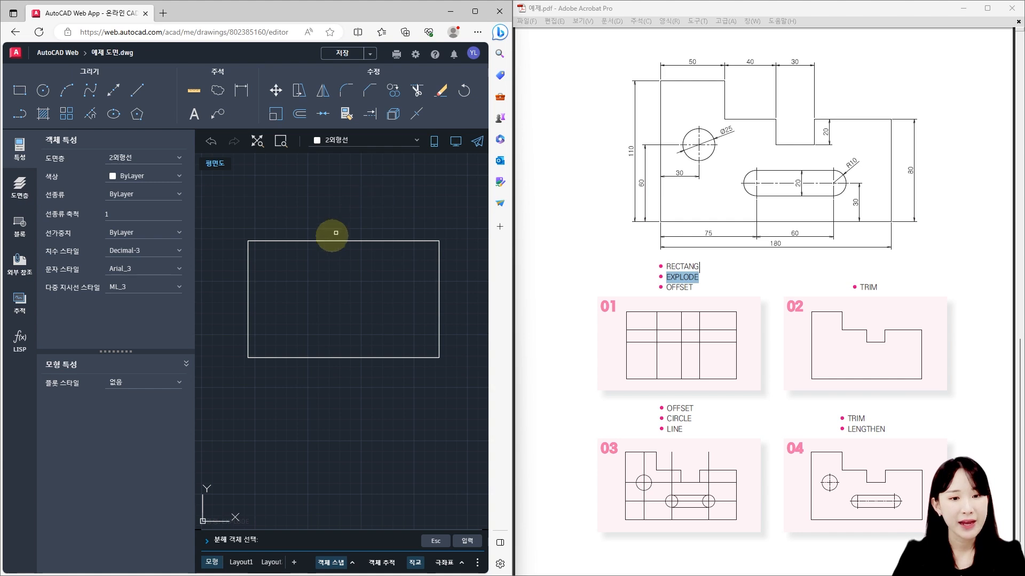
{"action": "left_click", "coordinate": [322, 241]}
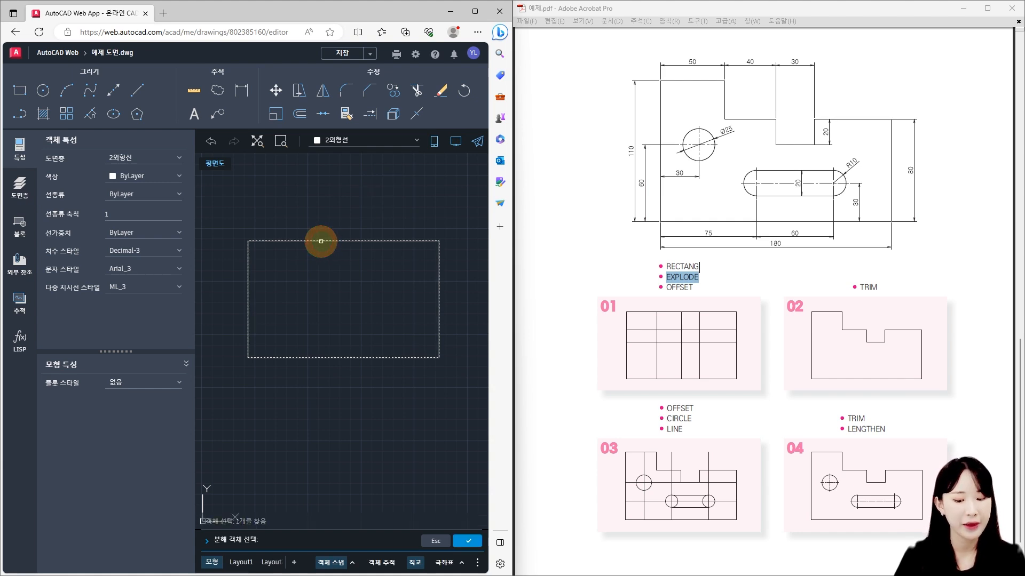
{"action": "key", "text": "Return"}
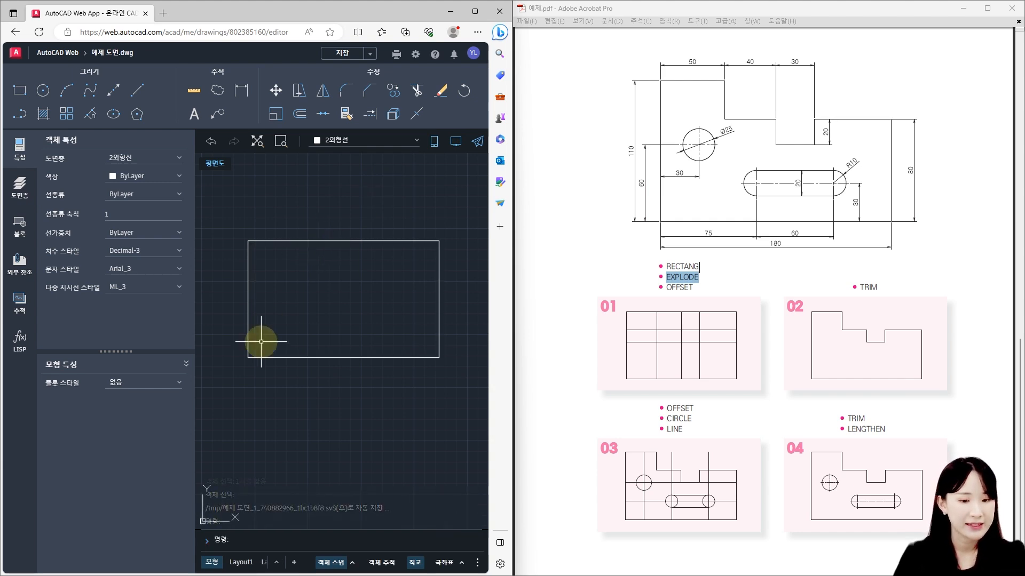
Select the exploded rectangle's edges together and individually to examine their line properties, length and angle, and clear the selection
{"action": "left_click", "coordinate": [300, 242]}
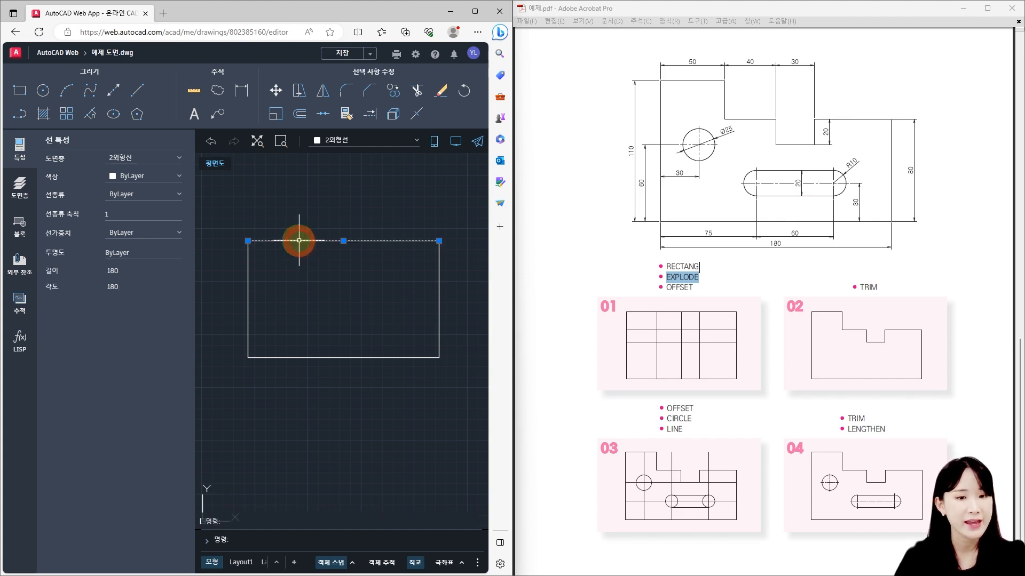
{"action": "left_click", "coordinate": [248, 285]}
{"action": "left_click", "coordinate": [312, 357]}
{"action": "left_click", "coordinate": [440, 274]}
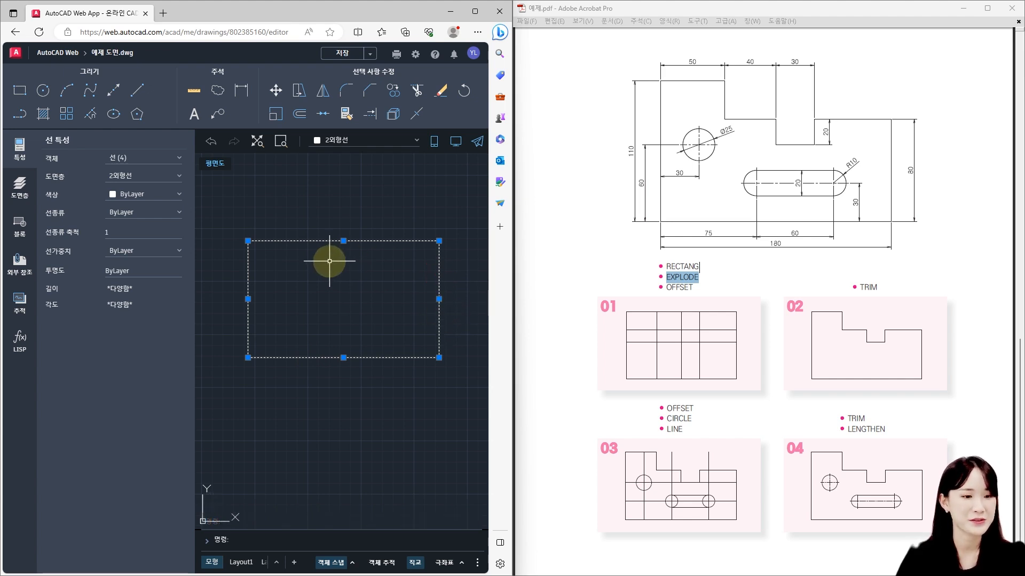
{"action": "key", "text": "Escape"}
{"action": "left_click", "coordinate": [350, 267]}
{"action": "left_click", "coordinate": [331, 224]}
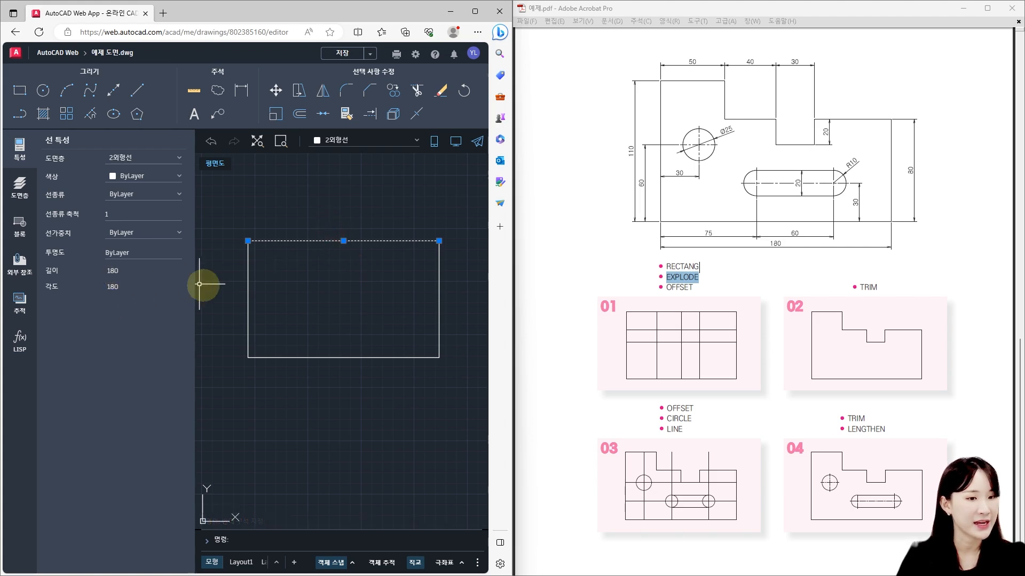
{"action": "key", "text": "Escape"}
{"action": "left_click", "coordinate": [249, 287]}
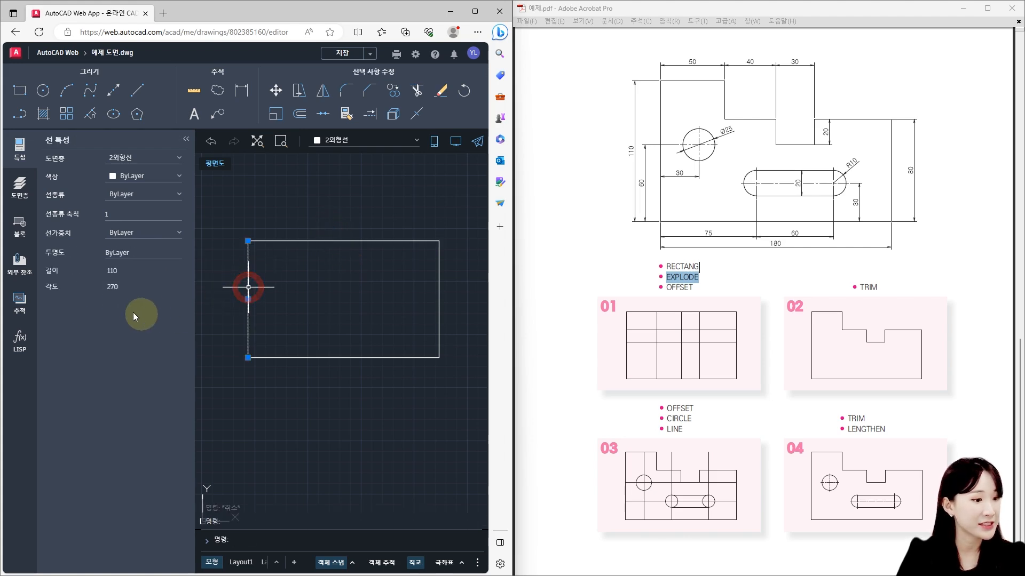
{"action": "key", "text": "Escape"}
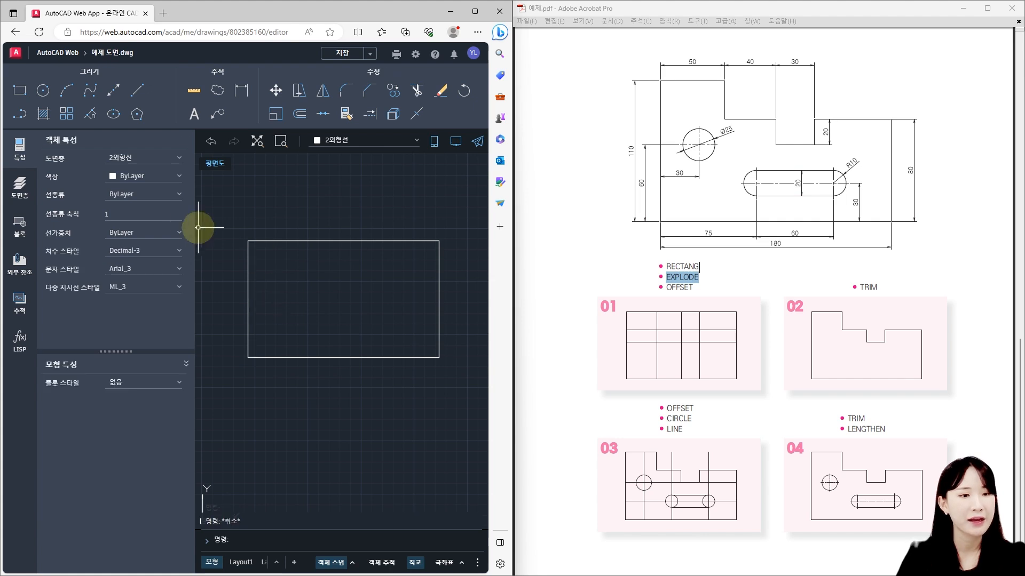
Hide the object properties for more drawing space, and switch to Adobe Acrobat to mark OFFSET in the step 01 command list
{"action": "left_click", "coordinate": [35, 162]}
{"action": "scroll", "coordinate": [258, 304], "scroll_direction": "up", "scroll_amount": 3}
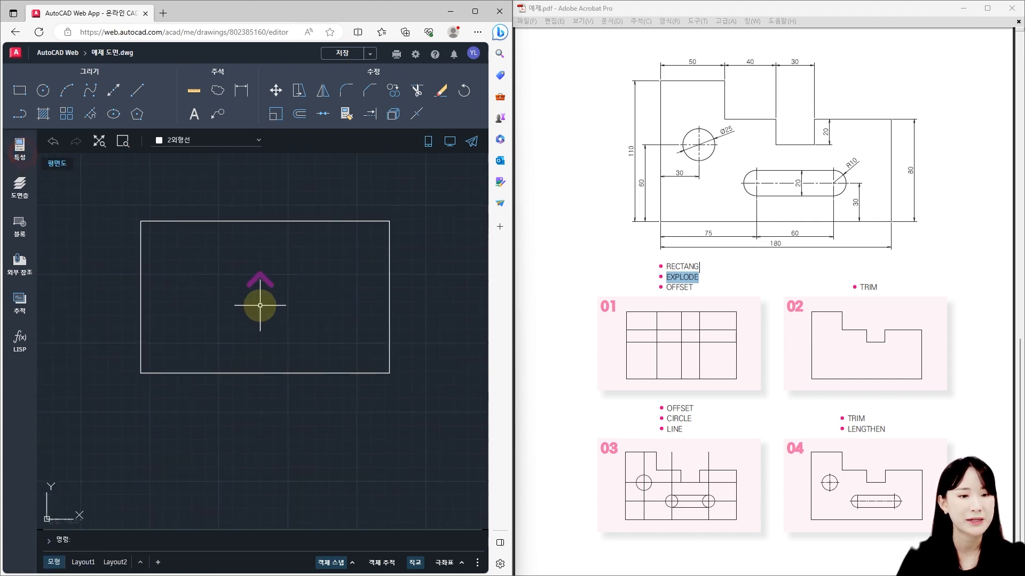
{"action": "middle_click_drag", "start_coordinate": [298, 323], "coordinate": [282, 343]}
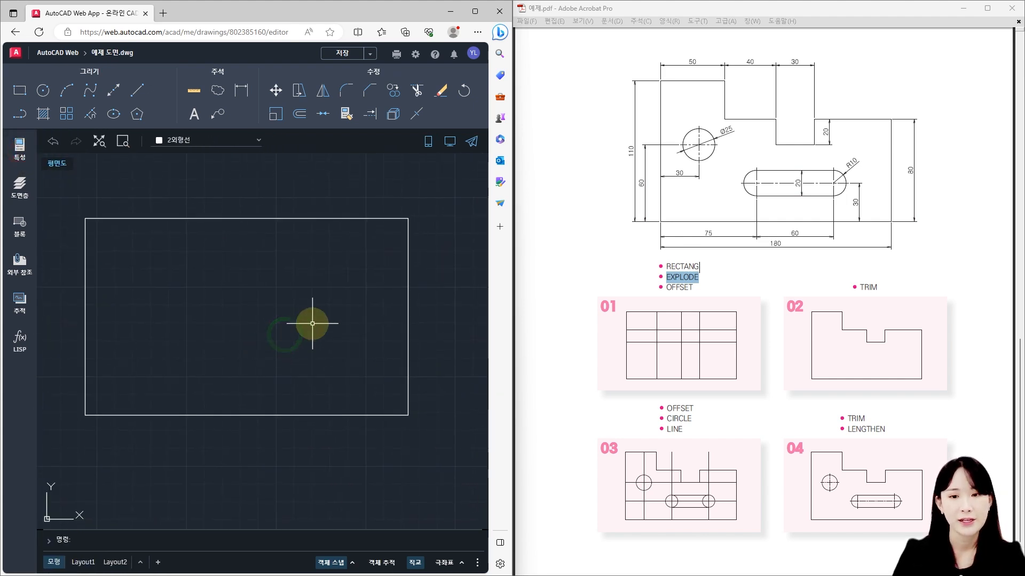
{"action": "left_click_drag", "start_coordinate": [710, 272], "coordinate": [669, 287]}
{"action": "left_click", "coordinate": [680, 287]}
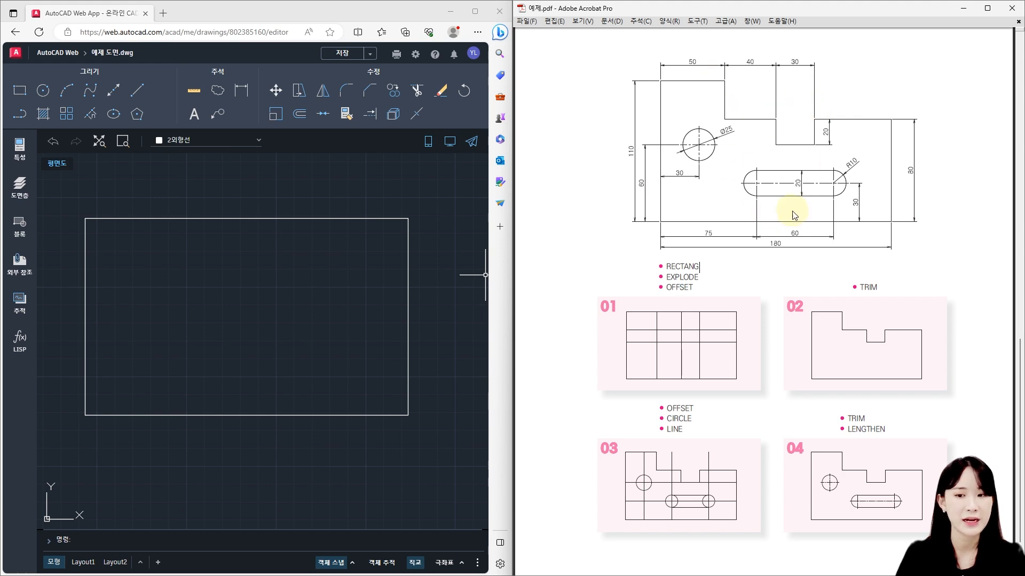
In AutoCAD Web, offset the plate's left edge 50 toward the inside of the rectangle
{"action": "middle_click_drag", "start_coordinate": [279, 314], "coordinate": [286, 314]}
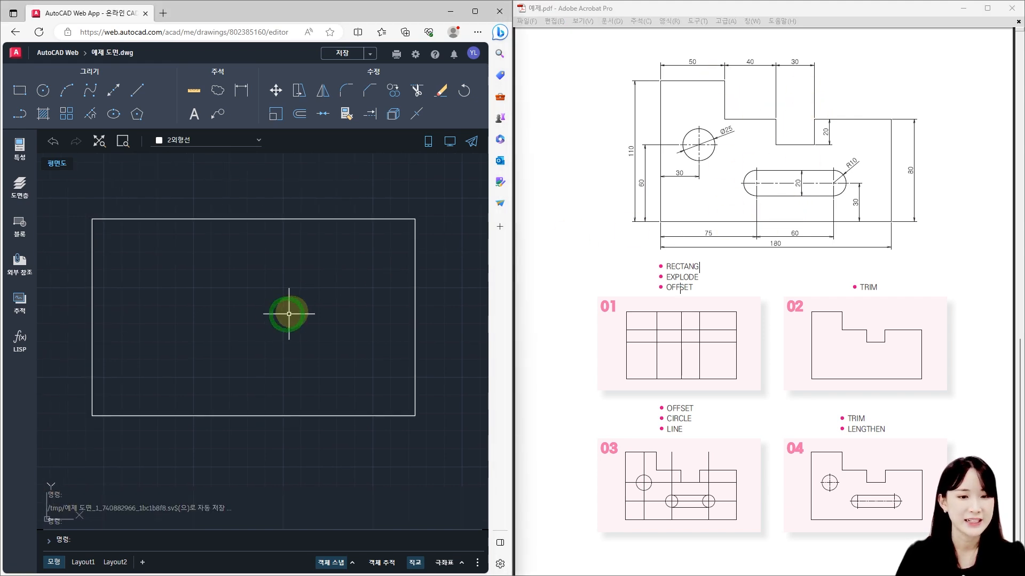
{"action": "type", "text": "o"}
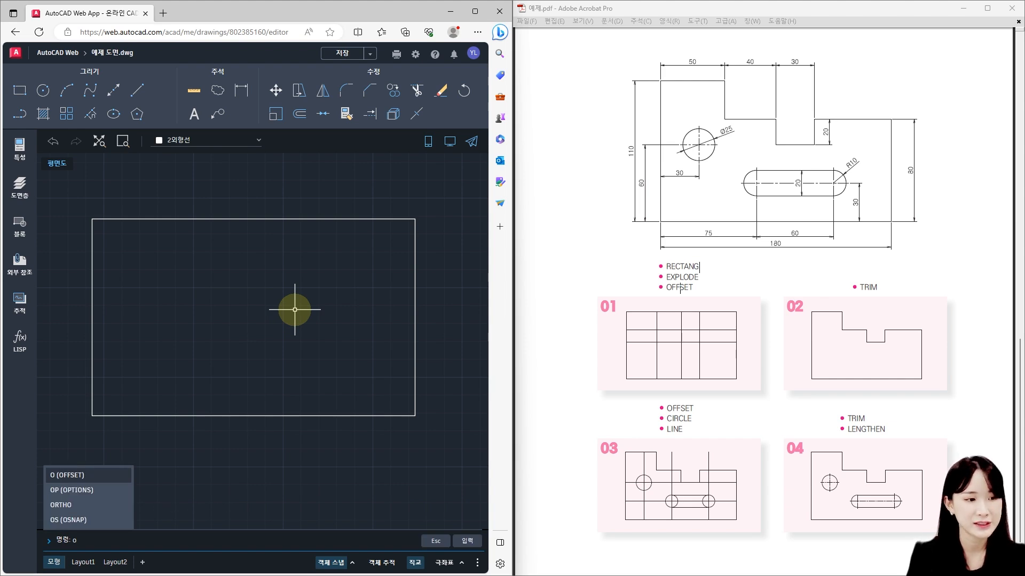
{"action": "key", "text": "Return"}
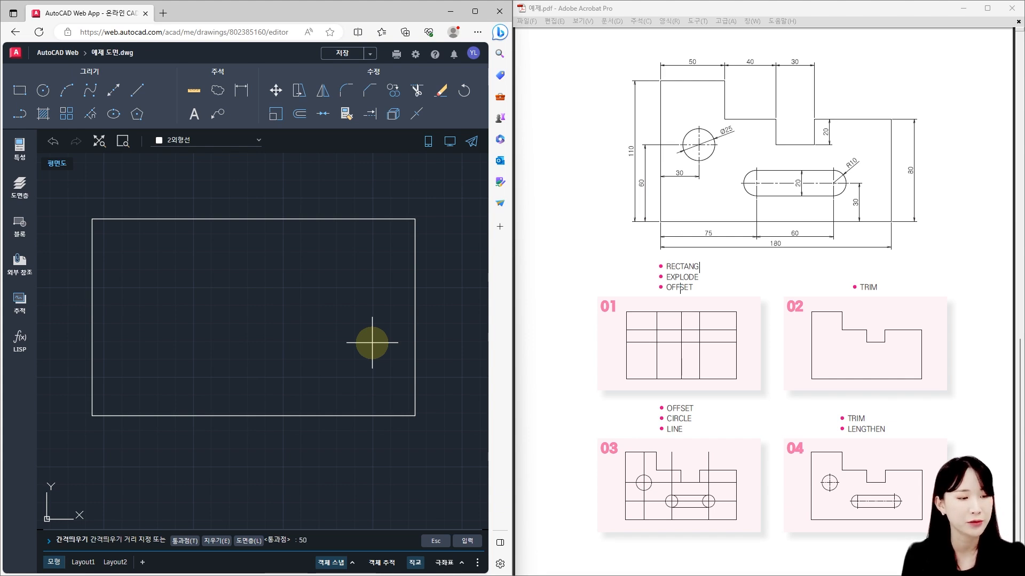
{"action": "key", "text": "Return"}
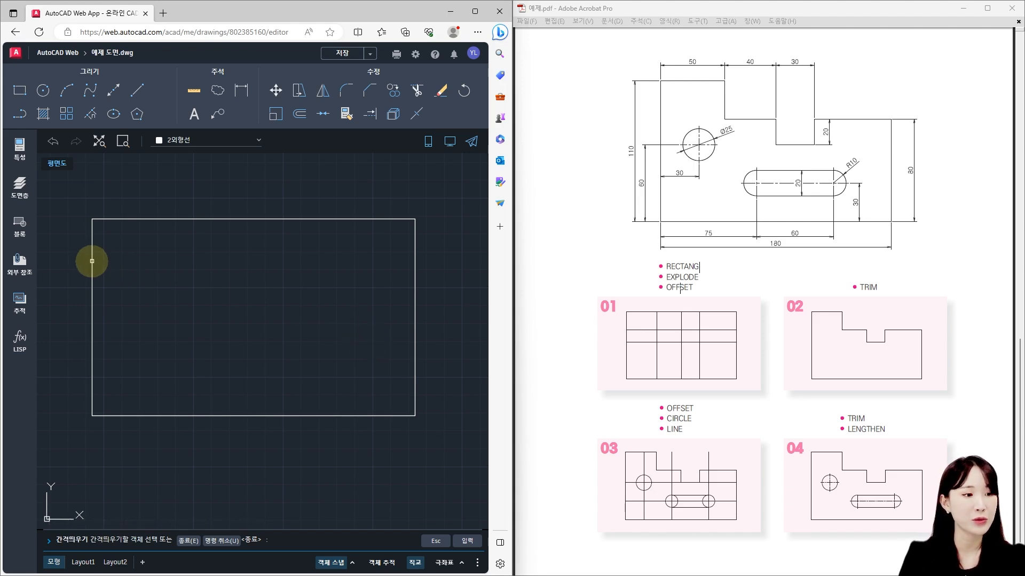
{"action": "left_click", "coordinate": [92, 261]}
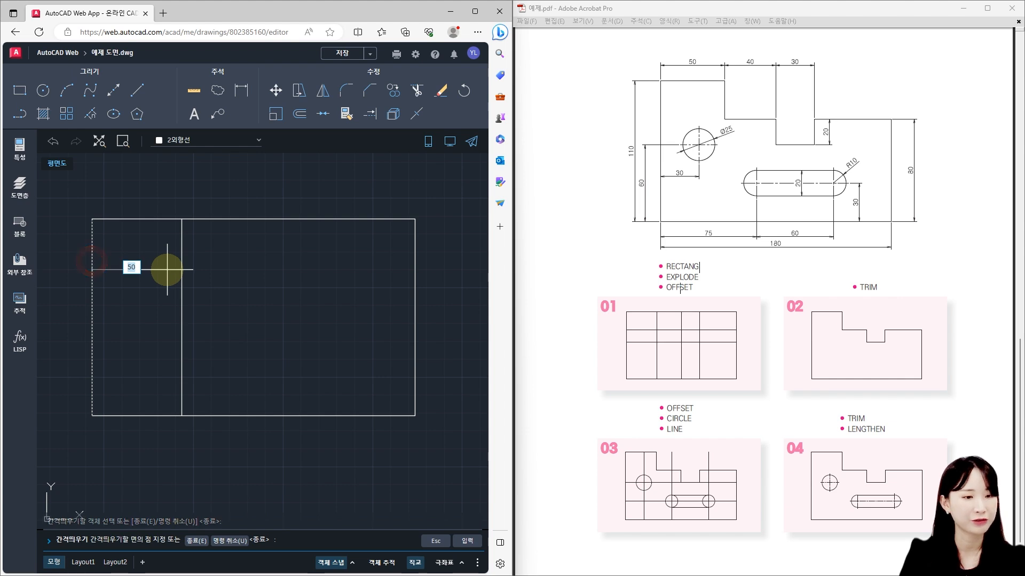
{"action": "scroll", "coordinate": [219, 293], "scroll_direction": "down", "scroll_amount": 2}
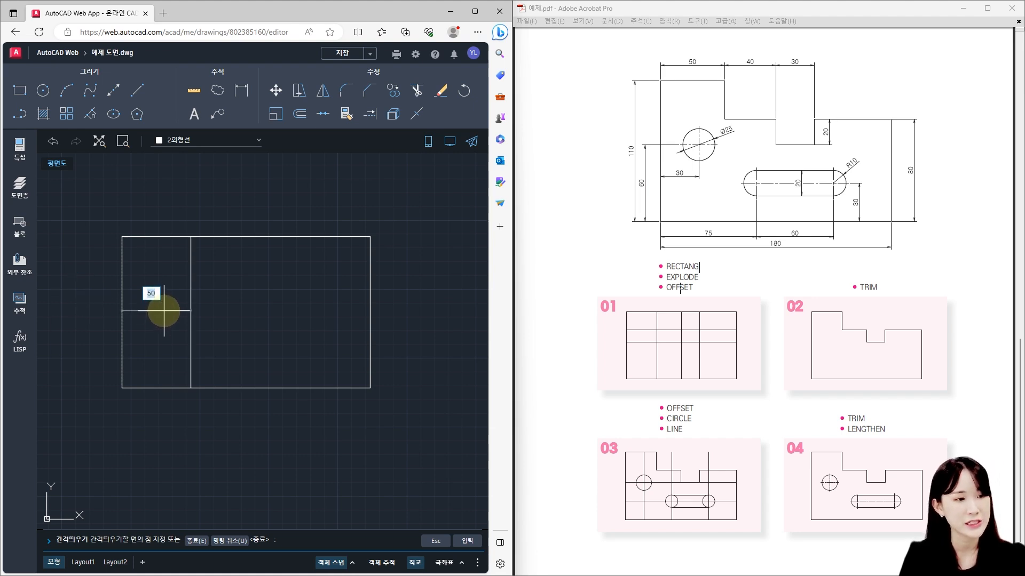
{"action": "scroll", "coordinate": [164, 311], "scroll_direction": "up", "scroll_amount": 1}
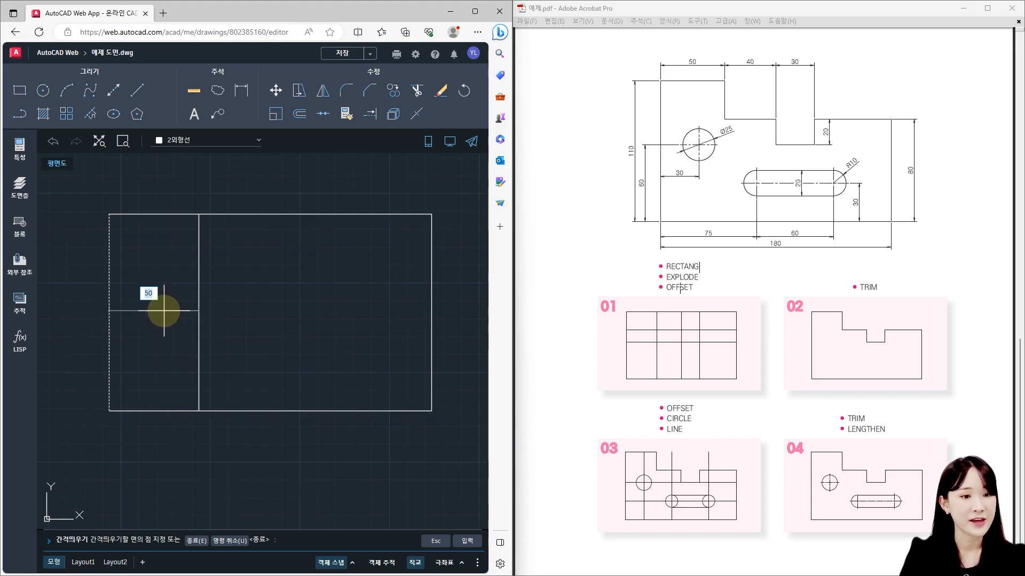
{"action": "left_click", "coordinate": [204, 289]}
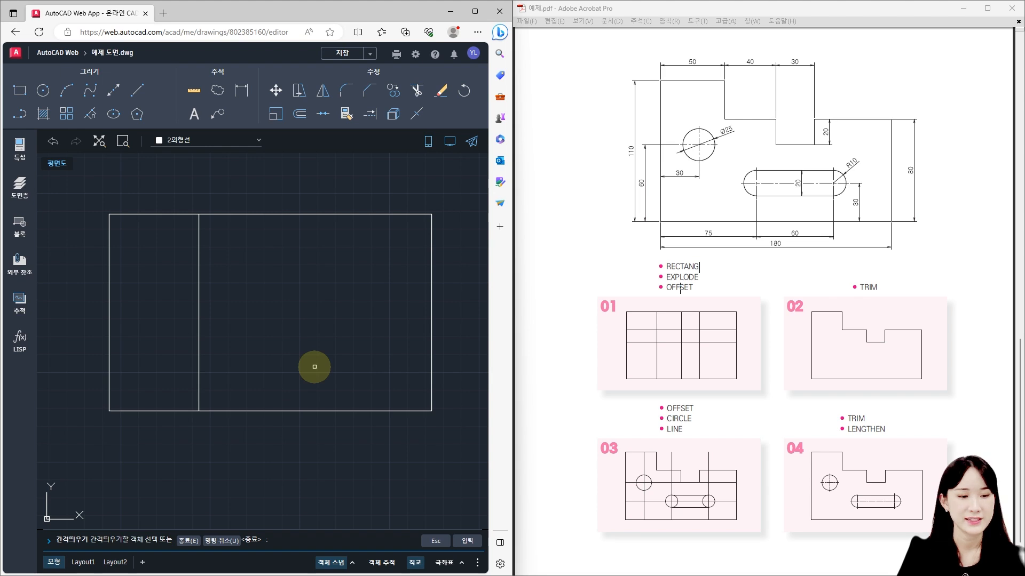
Offset the inner vertical line 40 to the right, and offset that new line a further 30 to the right
{"action": "left_click", "coordinate": [198, 267]}
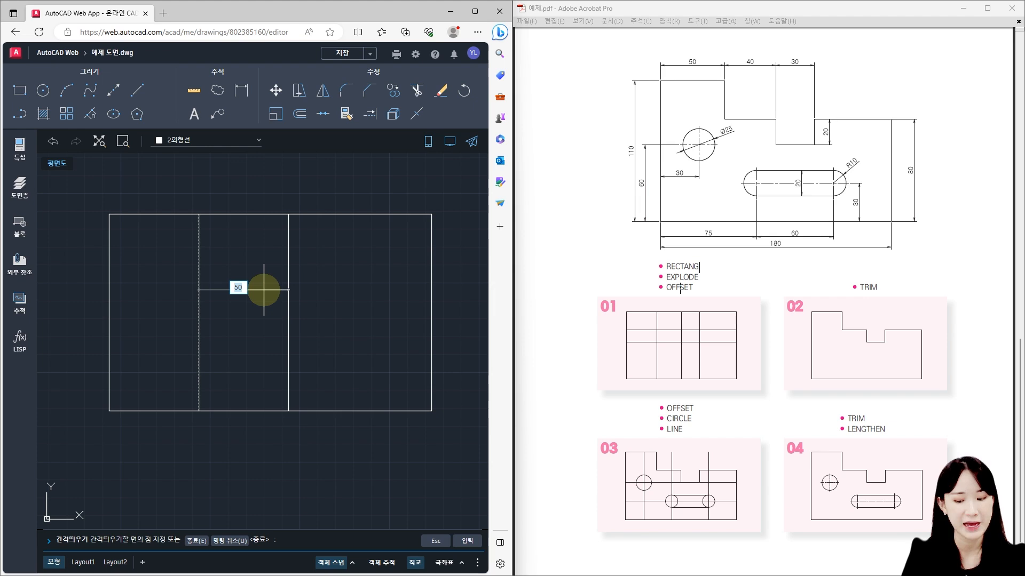
{"action": "type", "text": "40"}
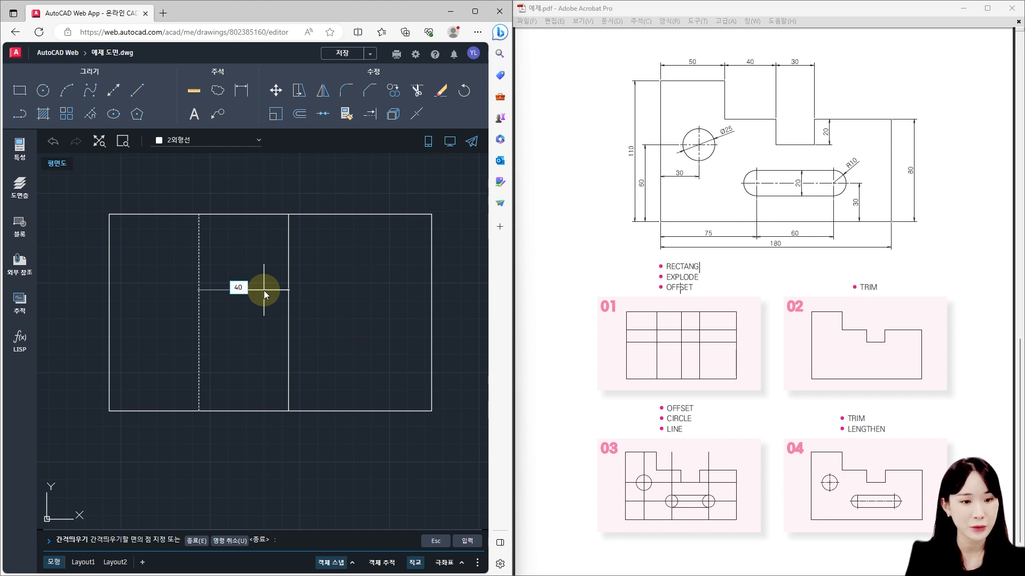
{"action": "key", "text": "Return"}
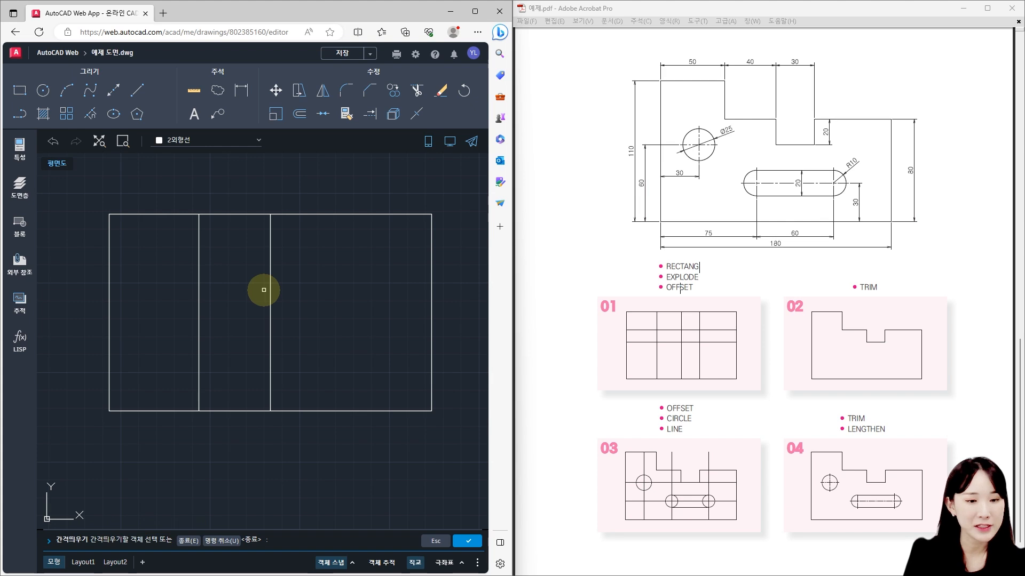
{"action": "left_click", "coordinate": [270, 260]}
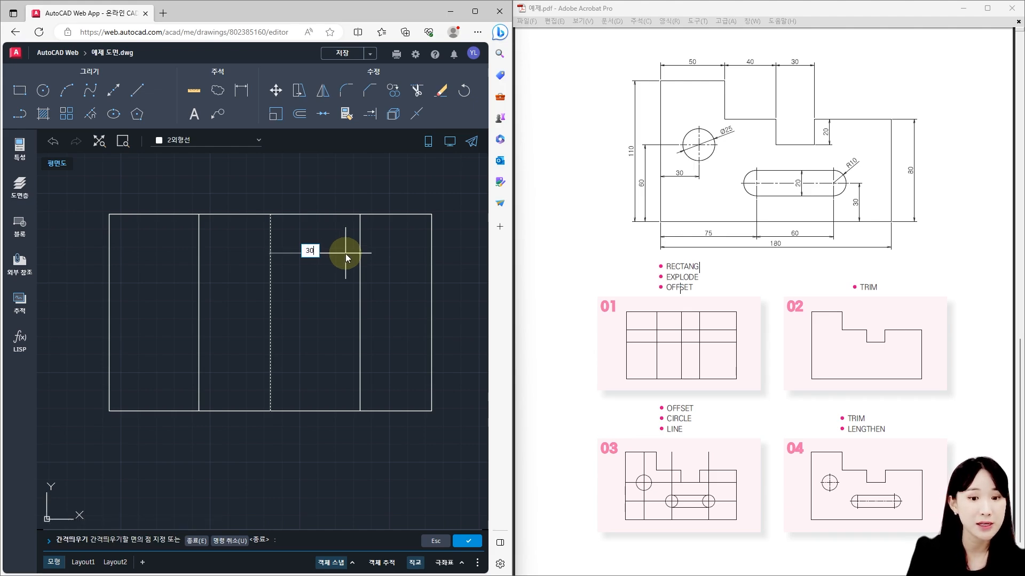
{"action": "key", "text": "Return"}
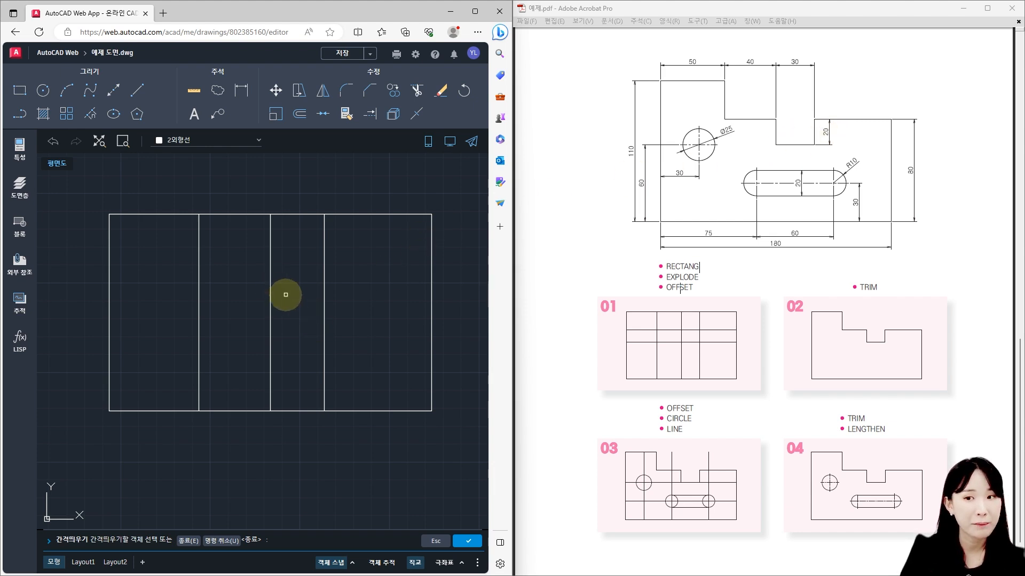
Offset the plate's bottom edge 80 upward, offset the new horizontal line 20 downward, and end the Offset command
{"action": "left_click", "coordinate": [296, 412]}
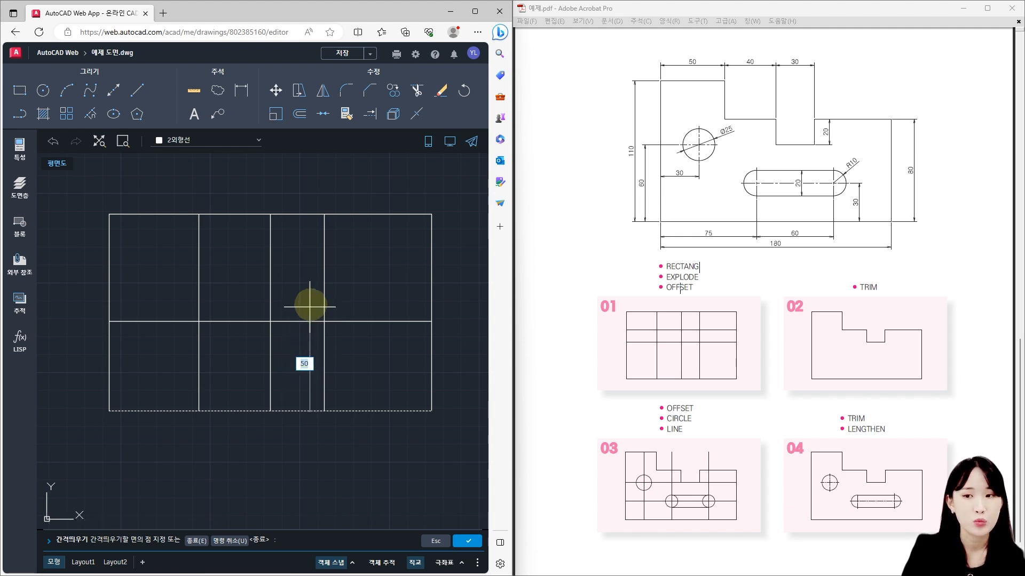
{"action": "type", "text": "80"}
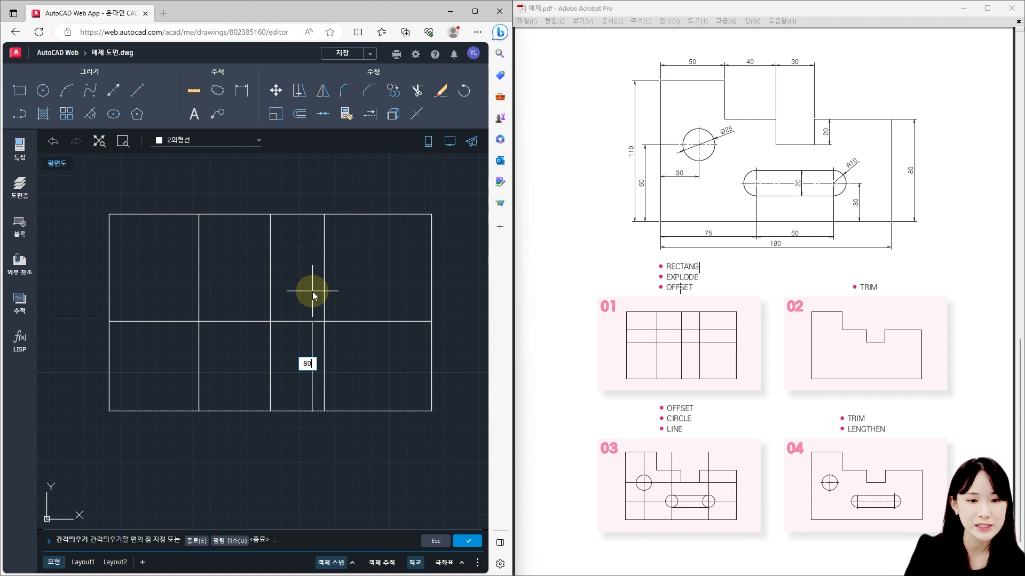
{"action": "key", "text": "Return"}
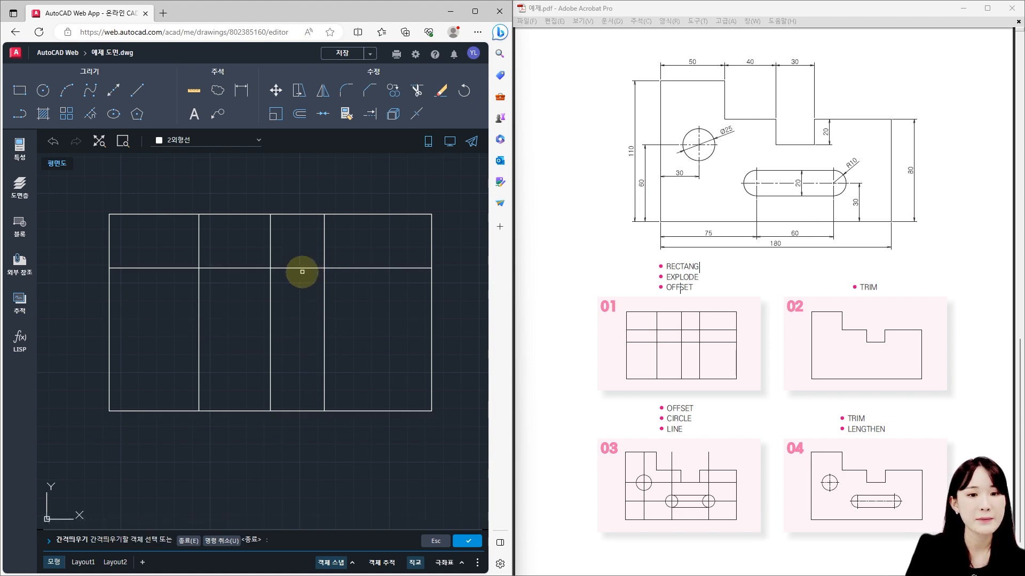
{"action": "left_click", "coordinate": [300, 269]}
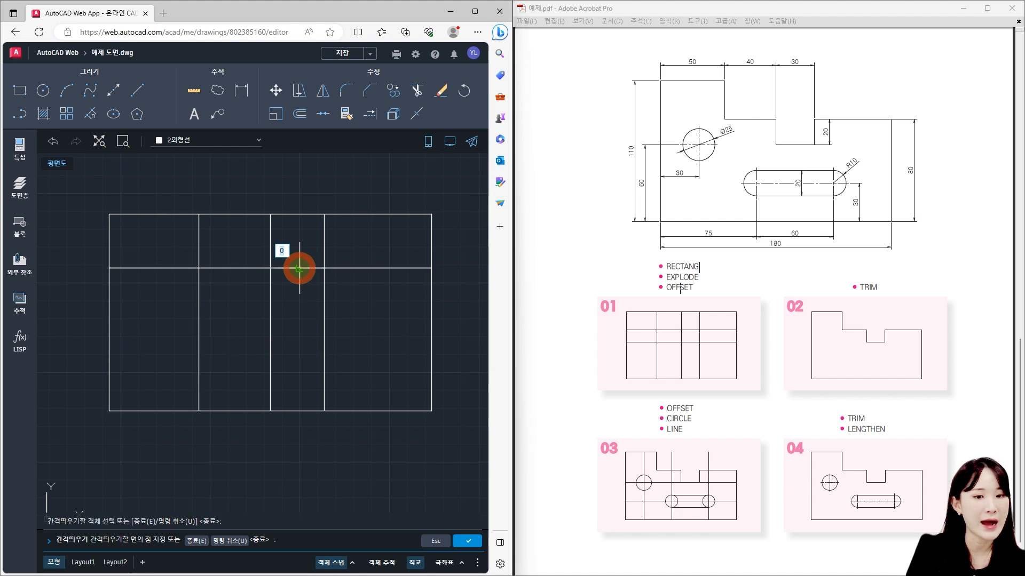
{"action": "left_click", "coordinate": [297, 298]}
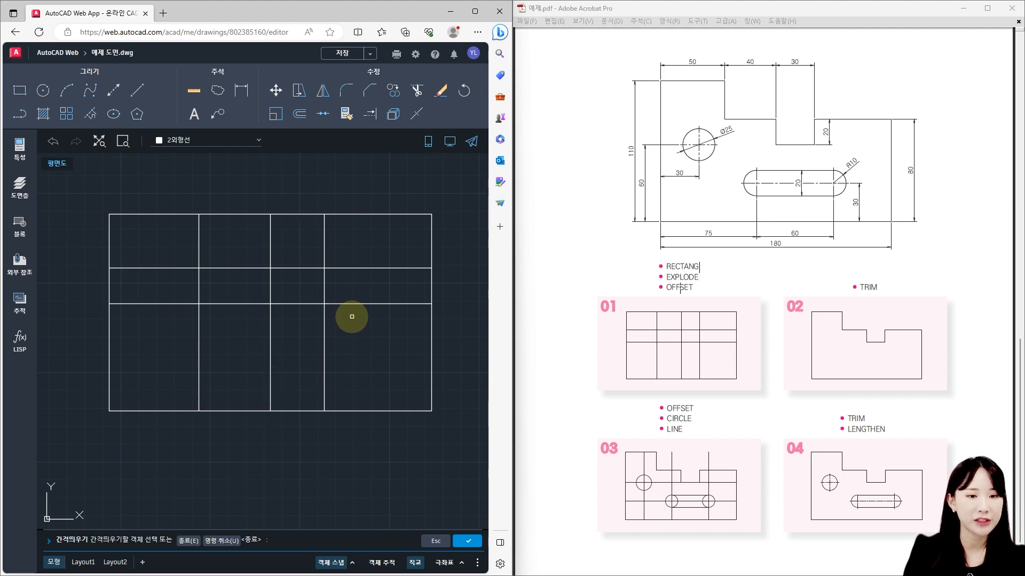
{"action": "key", "text": "Escape"}
Trim both horizontal lines off the plate's left column and all three inner vertical lines below the lower horizontal line
{"action": "type", "text": "tr"}
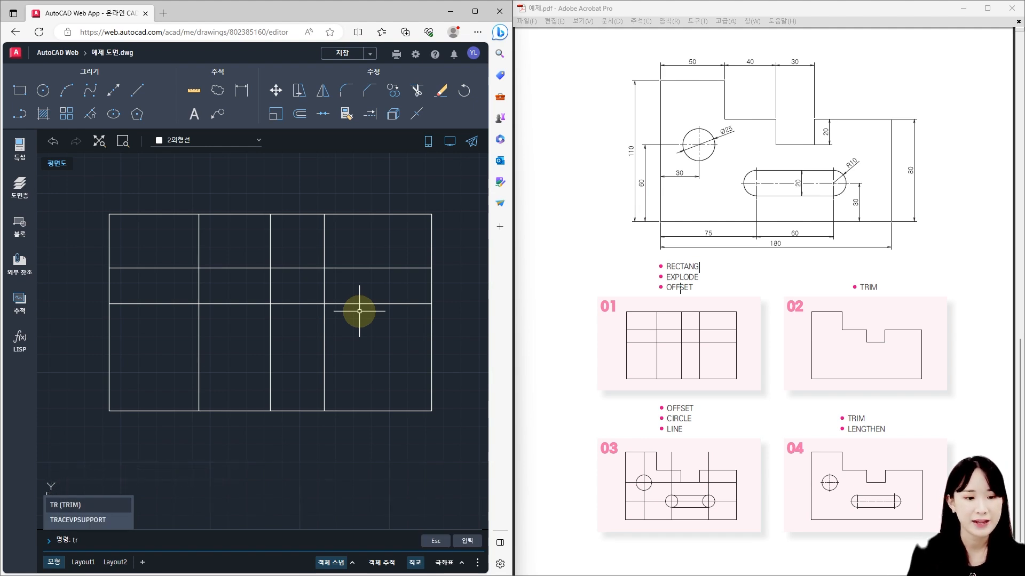
{"action": "key", "text": "Return"}
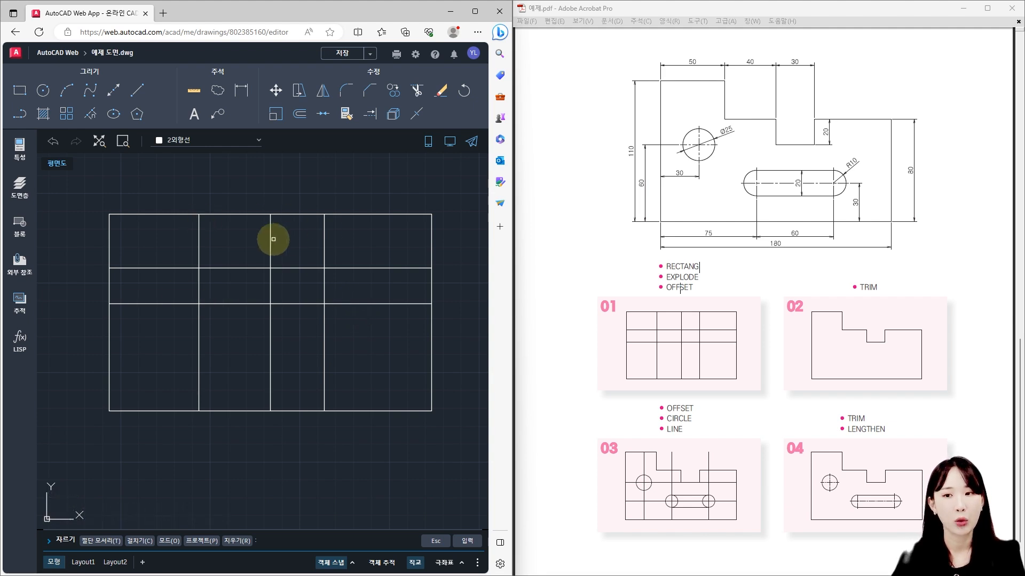
{"action": "left_click_drag", "start_coordinate": [172, 335], "coordinate": [164, 245]}
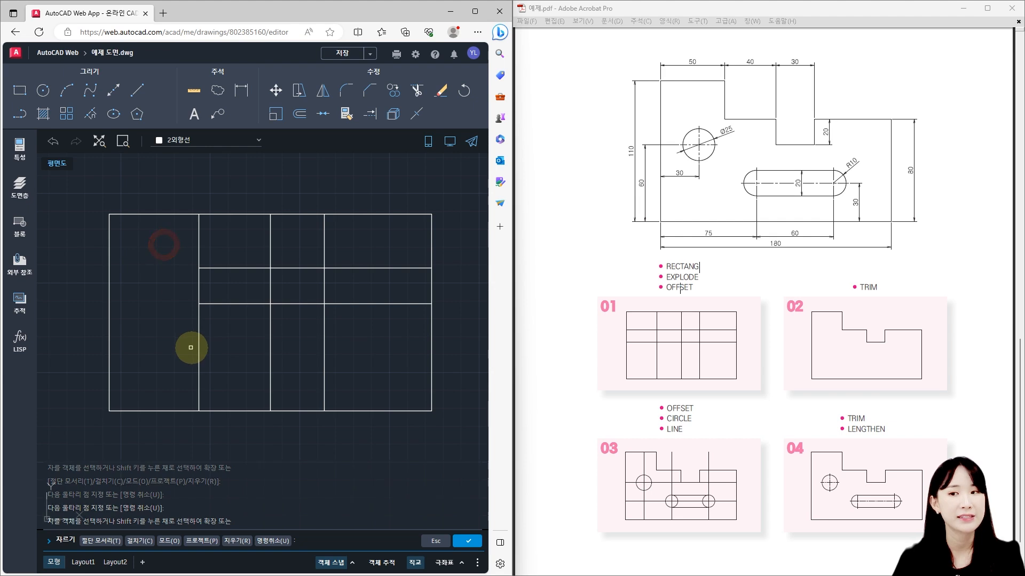
{"action": "left_click_drag", "start_coordinate": [364, 354], "coordinate": [182, 327]}
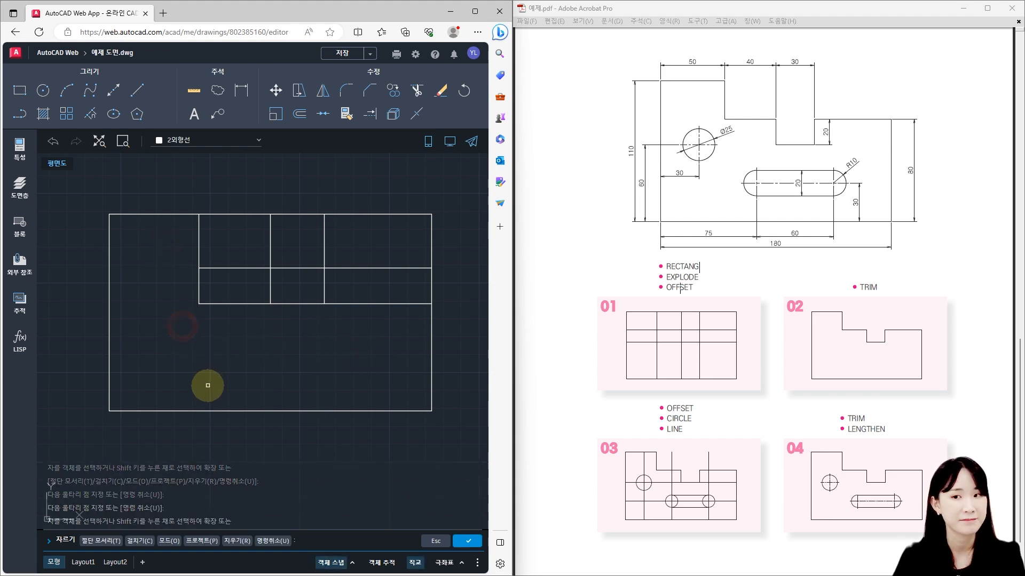
Trim the excess segments above the 40-wide step and around the 30-wide notch to form their outlines
{"action": "left_click_drag", "start_coordinate": [278, 247], "coordinate": [247, 234]}
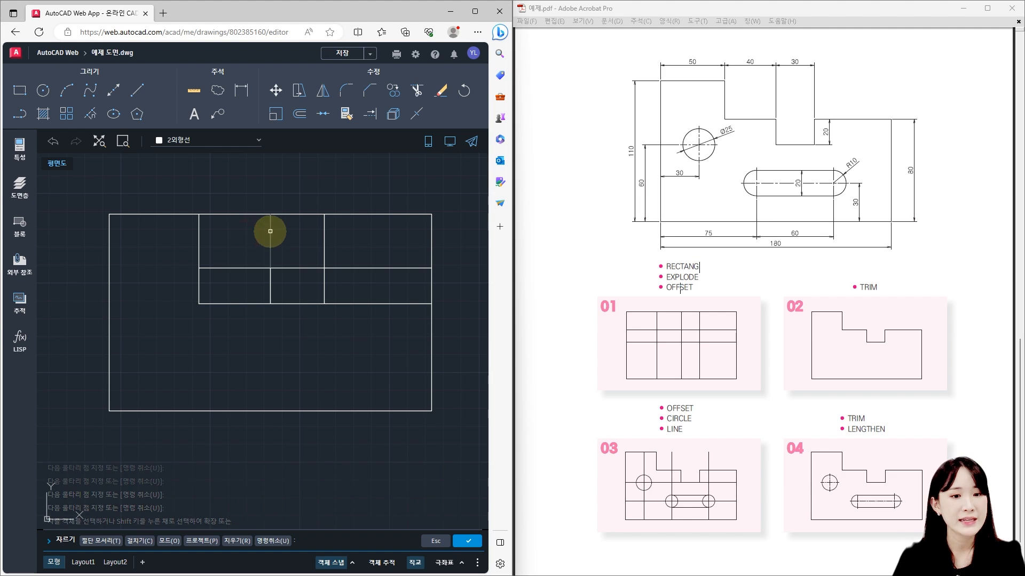
{"action": "left_click", "coordinate": [270, 232]}
{"action": "left_click", "coordinate": [233, 215]}
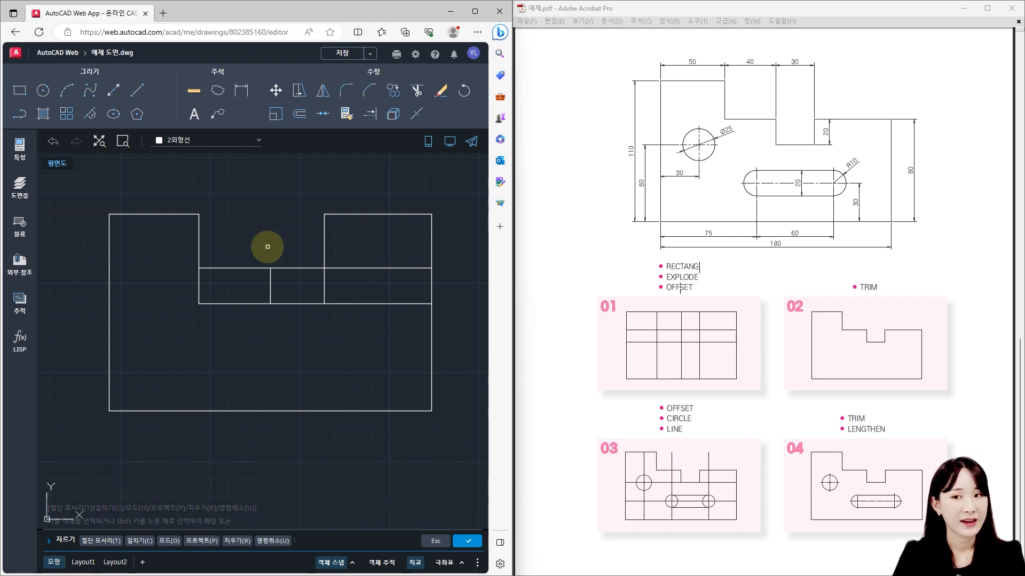
{"action": "mouse_move", "coordinate": [242, 321]}
{"action": "left_mouse_down"}
{"action": "mouse_move", "coordinate": [224, 297]}
{"action": "mouse_move", "coordinate": [183, 279]}
{"action": "left_mouse_up"}
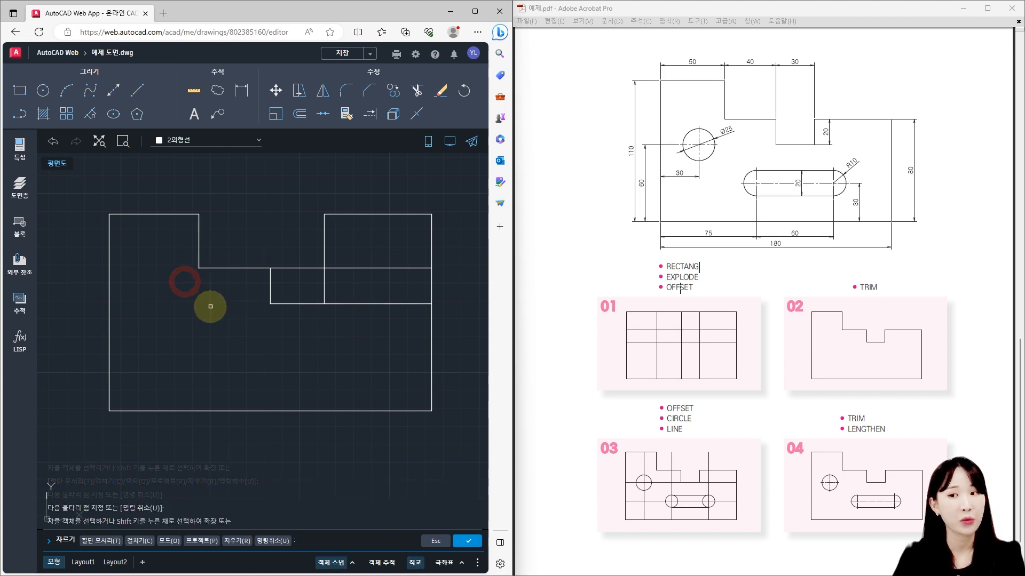
{"action": "left_click_drag", "start_coordinate": [314, 293], "coordinate": [295, 255]}
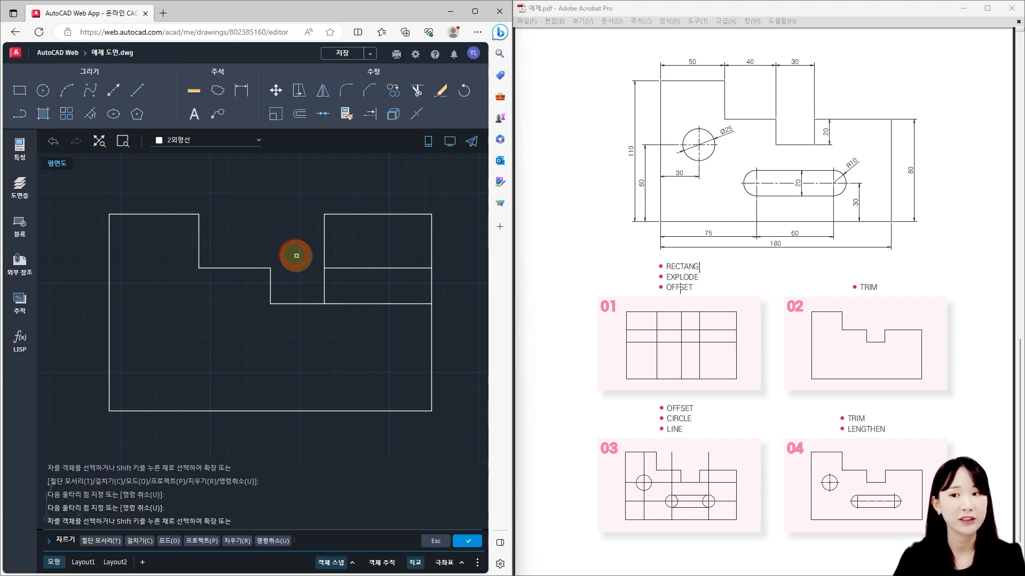
Trim the remaining excess lines at the plate's upper right corner and inside its right-hand section, and end the Trim command
{"action": "mouse_move", "coordinate": [398, 242]}
{"action": "left_mouse_down"}
{"action": "mouse_move", "coordinate": [352, 236]}
{"action": "mouse_move", "coordinate": [307, 202]}
{"action": "left_mouse_up"}
{"action": "left_click_drag", "start_coordinate": [374, 197], "coordinate": [456, 254]}
{"action": "left_click_drag", "start_coordinate": [385, 319], "coordinate": [380, 297]}
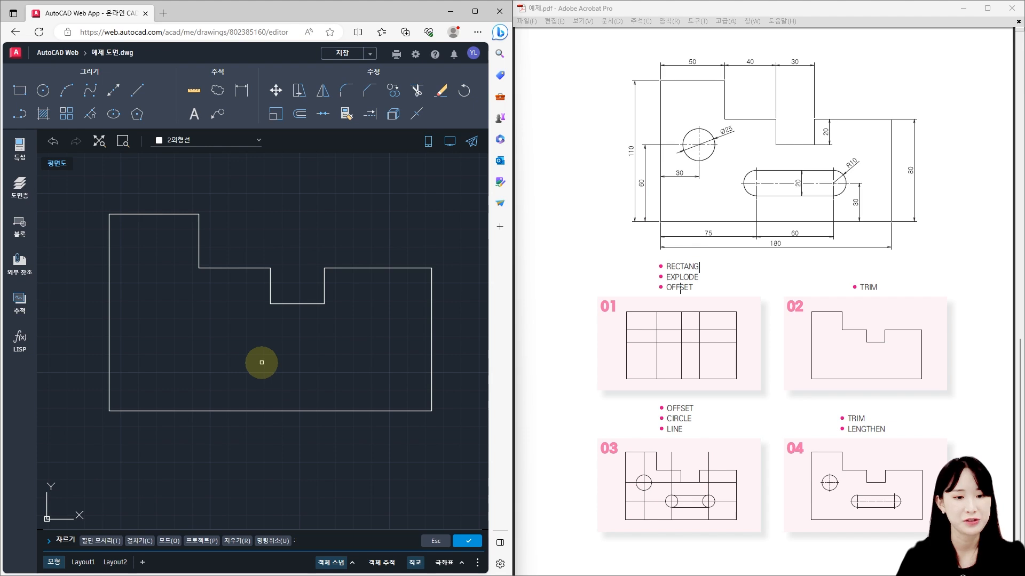
{"action": "key", "text": "Escape"}
{"action": "key", "text": "Escape"}
{"action": "key", "text": "Escape"}
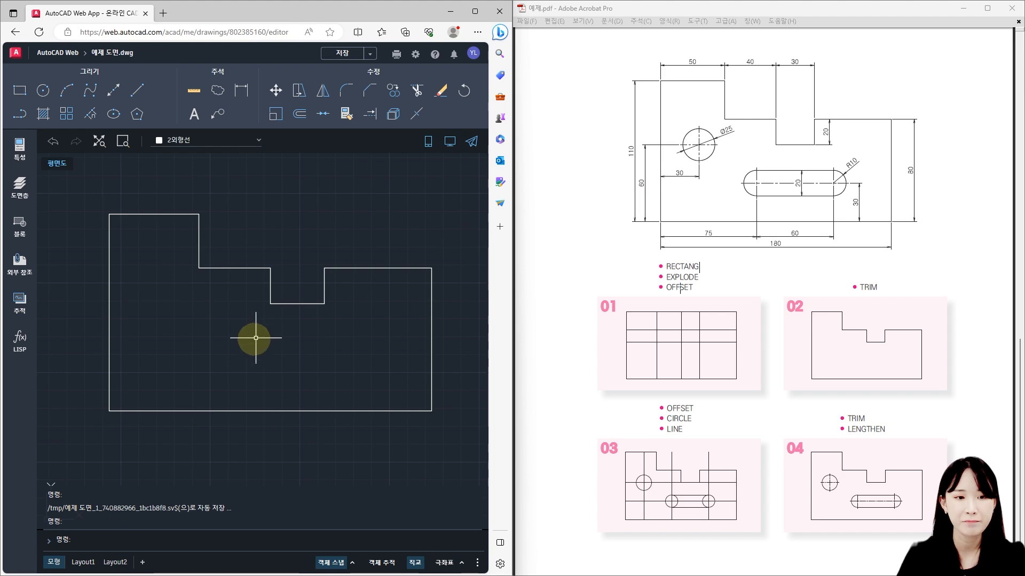
Offset the plate's left edge 30 toward the inside of the outline
{"action": "middle_click_drag", "start_coordinate": [245, 347], "coordinate": [249, 338]}
{"action": "type", "text": "o"}
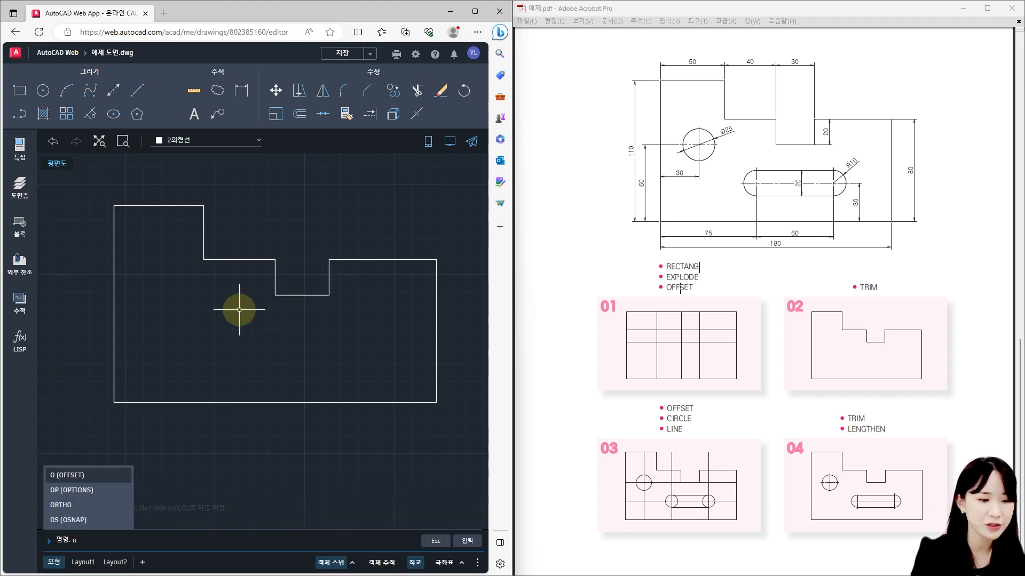
{"action": "key", "text": "Return"}
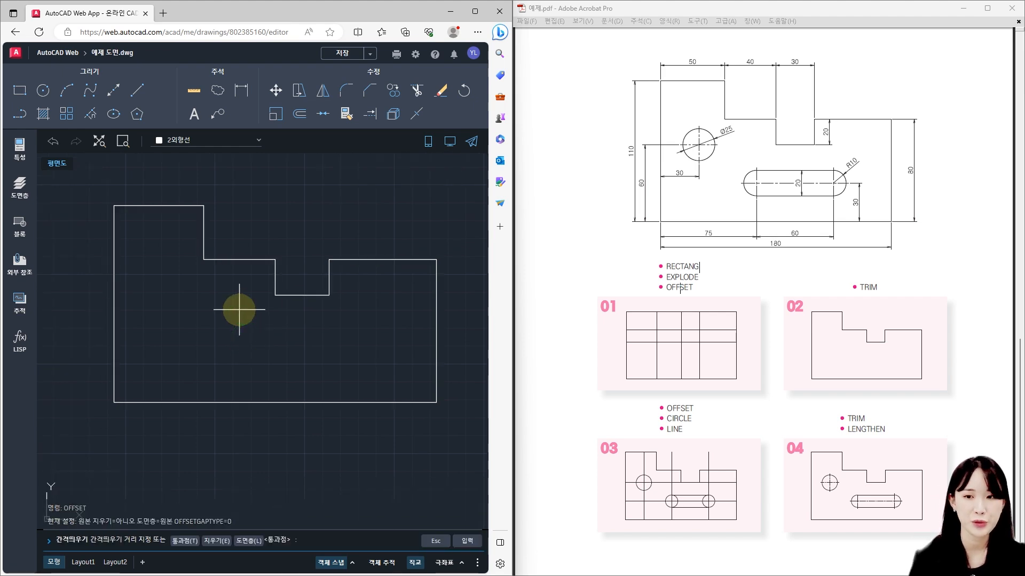
{"action": "type", "text": "30"}
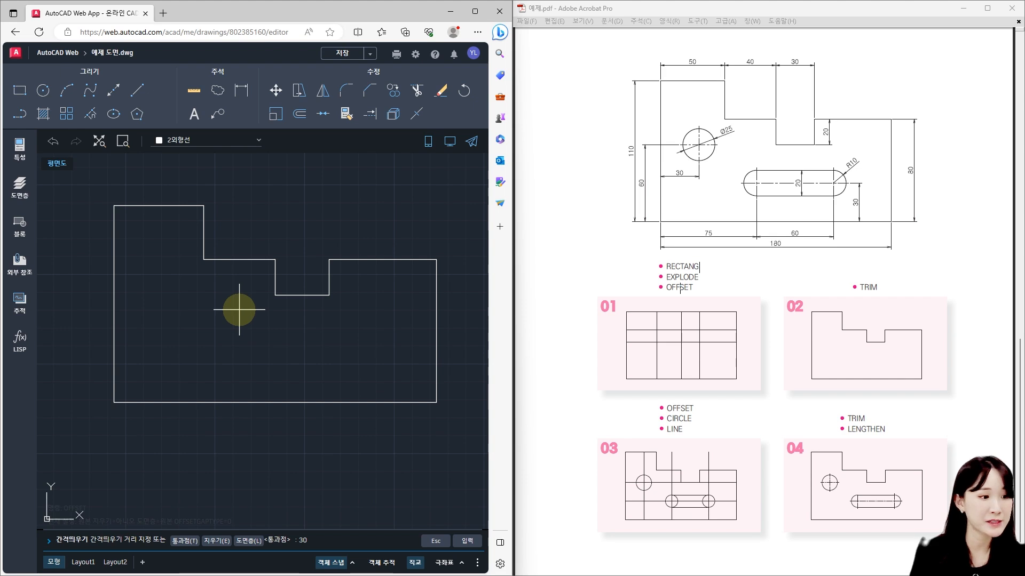
{"action": "key", "text": "Return"}
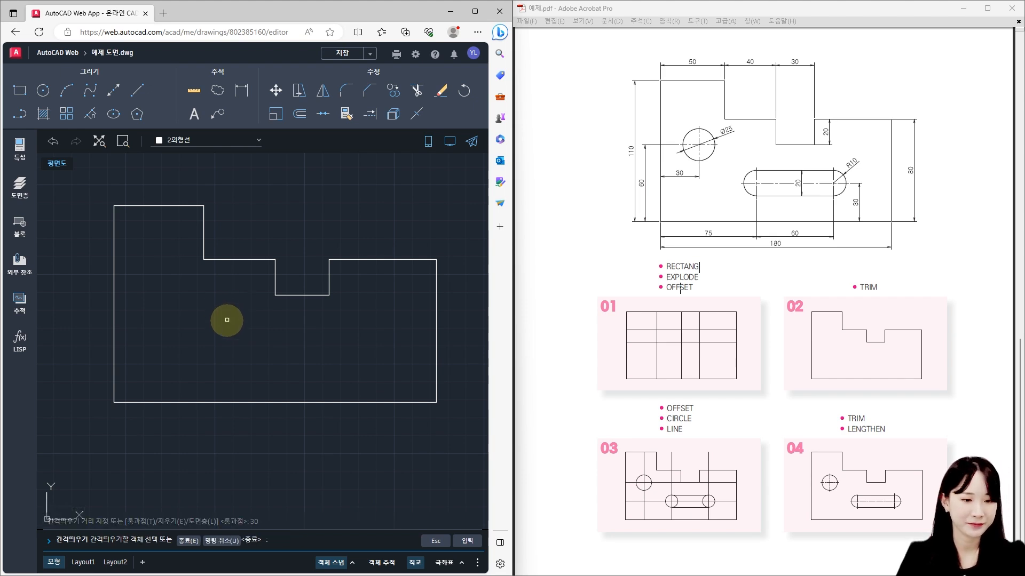
{"action": "middle_click_drag", "start_coordinate": [227, 321], "coordinate": [206, 325]}
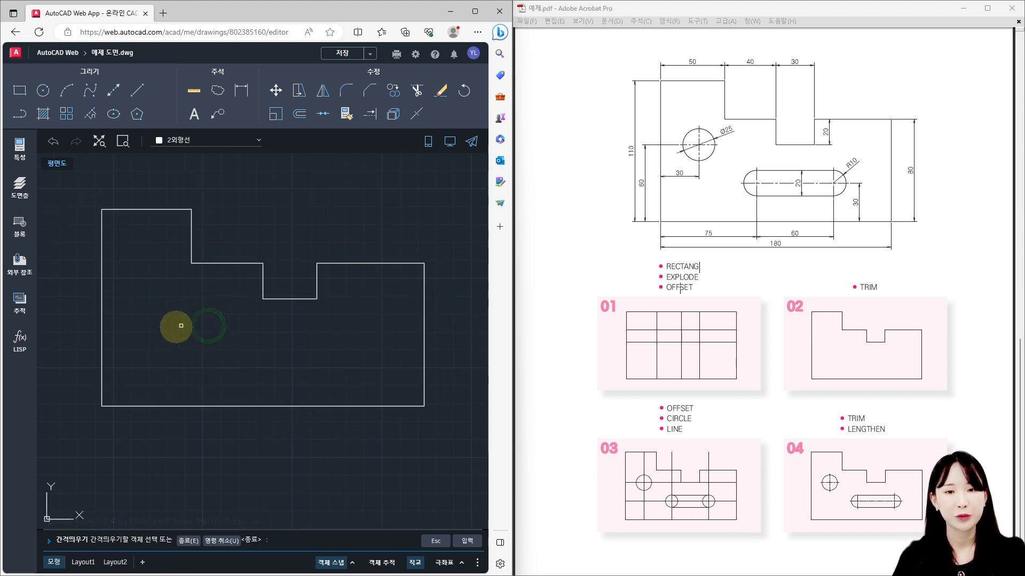
{"action": "left_click", "coordinate": [101, 293]}
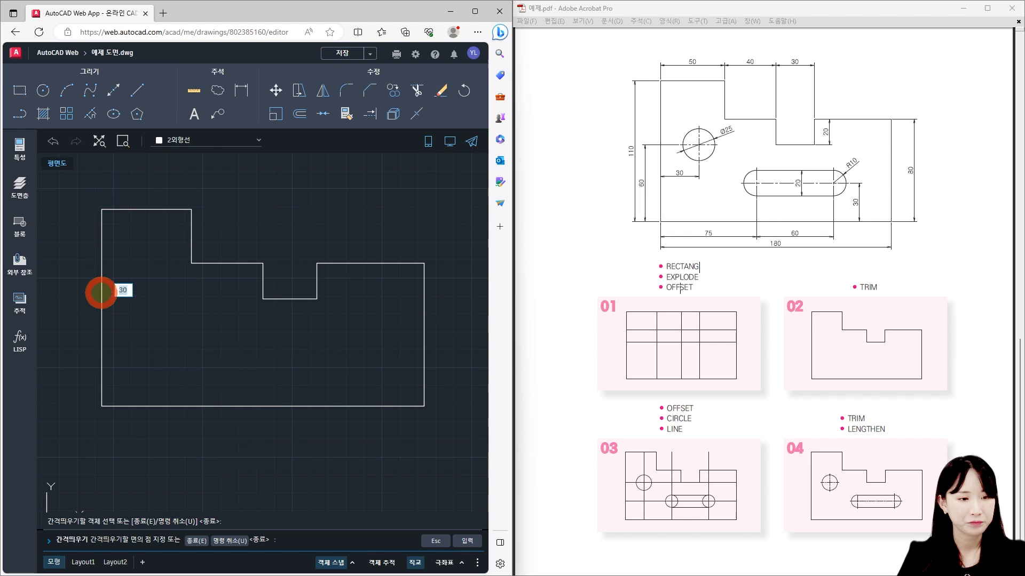
{"action": "left_click", "coordinate": [154, 319]}
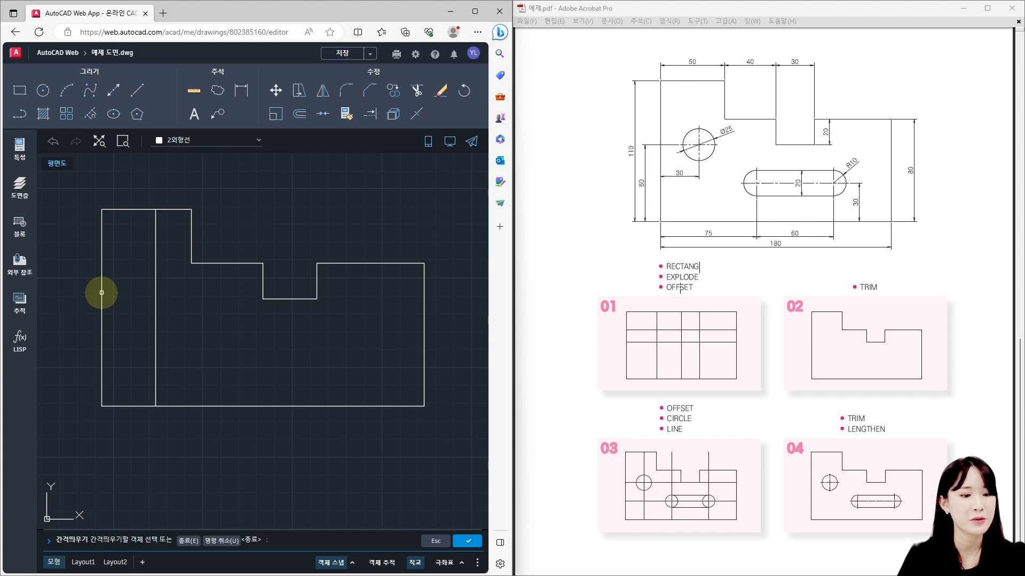
Offset the plate's left edge 75 to the right, and offset that new line a further 60 to the right
{"action": "left_click", "coordinate": [101, 292]}
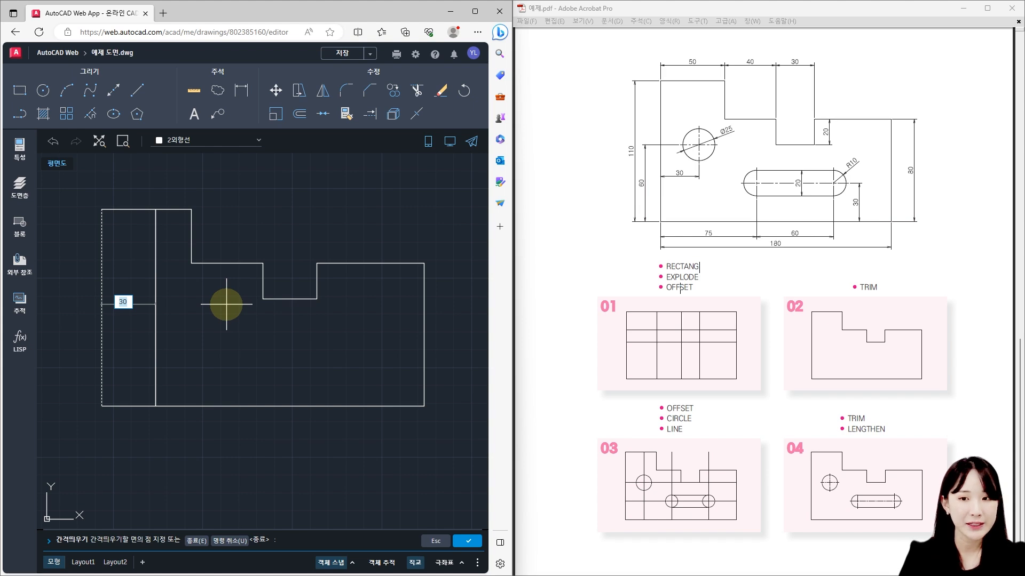
{"action": "type", "text": "75"}
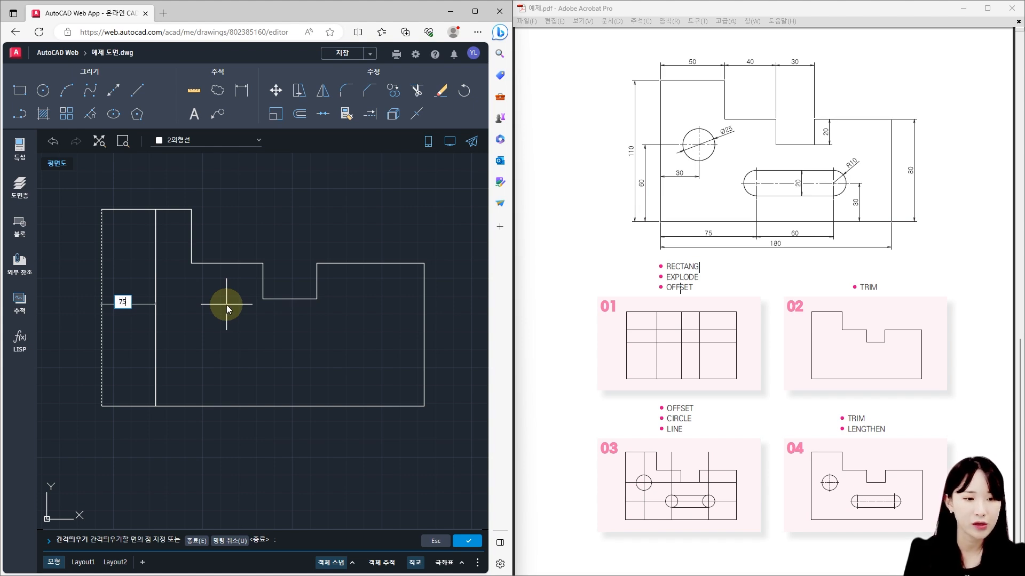
{"action": "key", "text": "Return"}
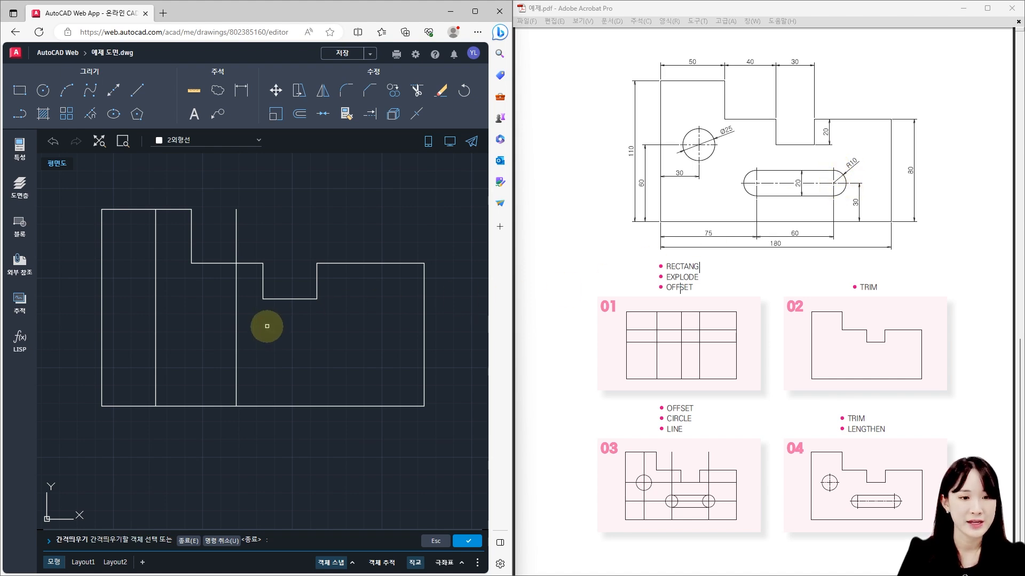
{"action": "left_click", "coordinate": [236, 330]}
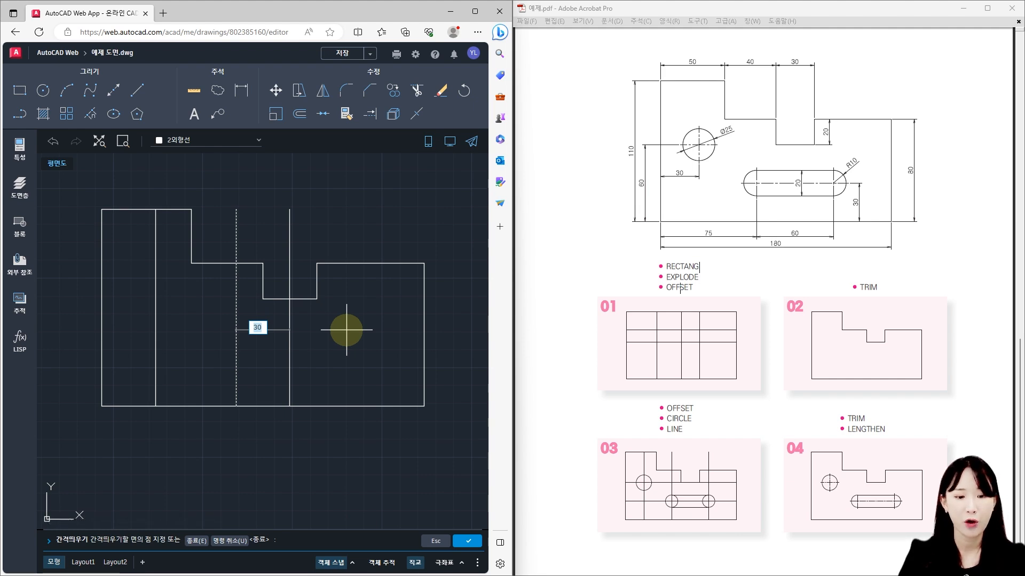
{"action": "type", "text": "60"}
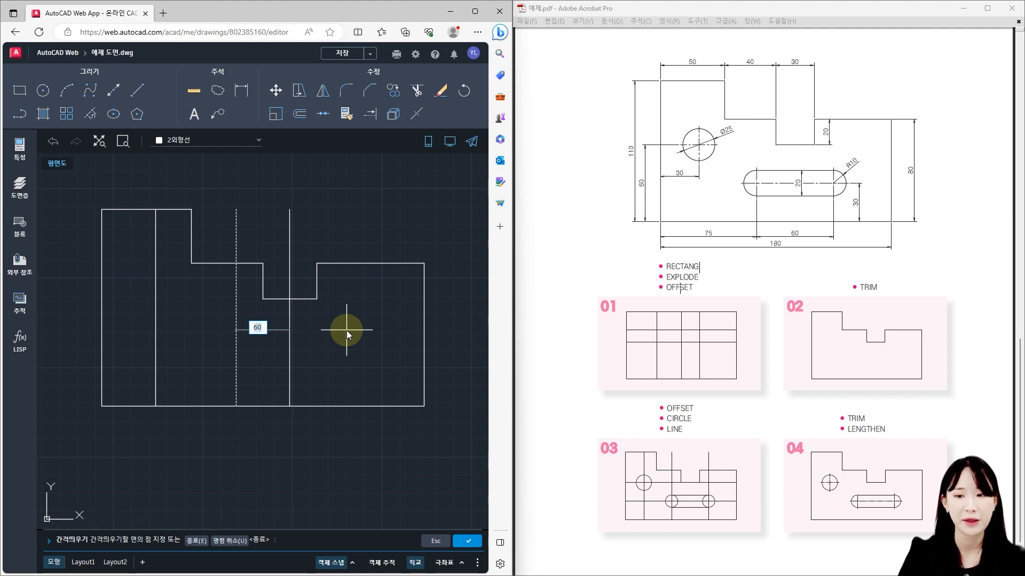
{"action": "type", "text": "60"}
{"action": "key", "text": "Return"}
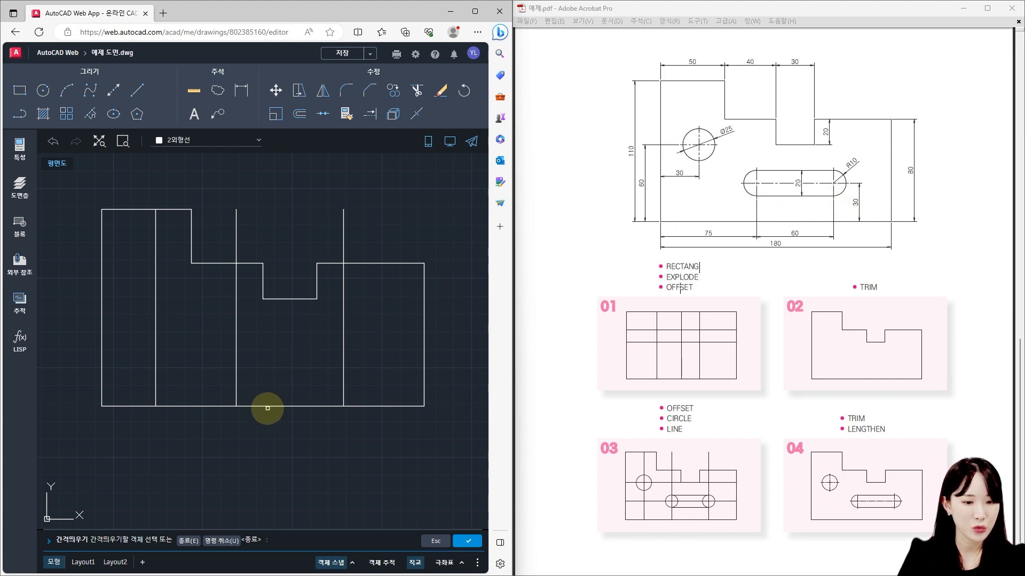
Offset the plate's bottom edge 30 upward and again 60 upward, and end the Offset command
{"action": "left_click", "coordinate": [267, 407]}
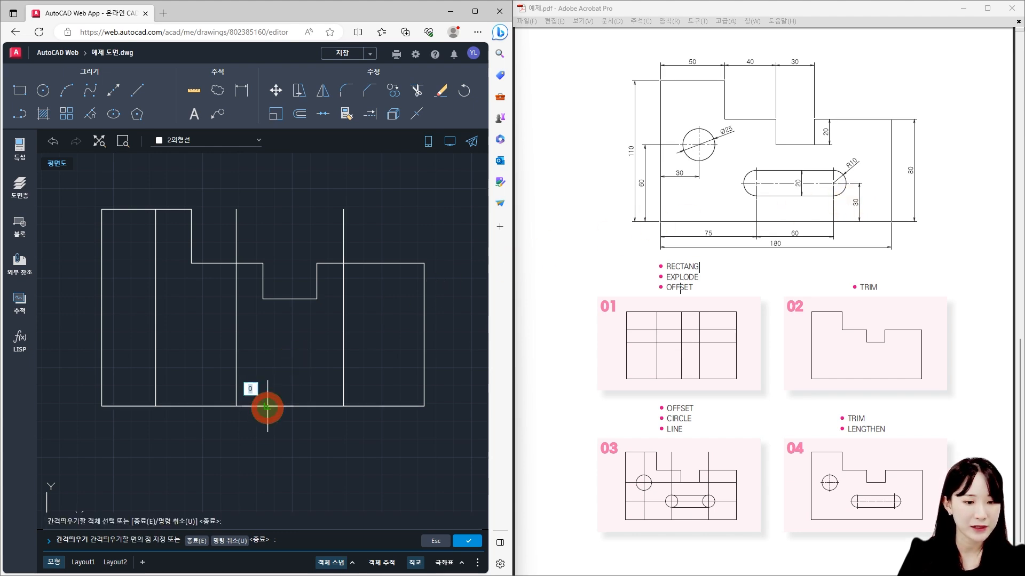
{"action": "left_click", "coordinate": [281, 347]}
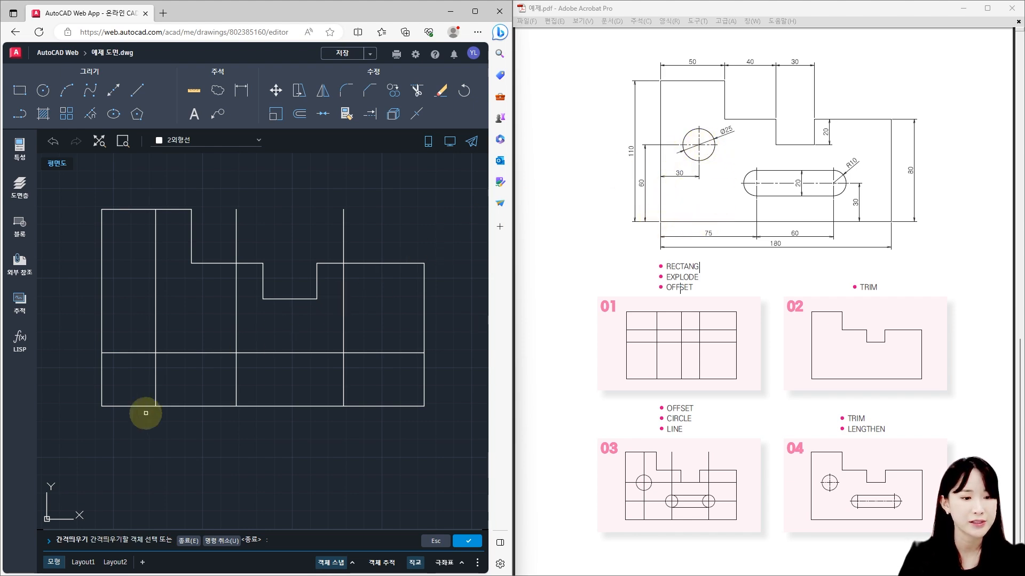
{"action": "left_click", "coordinate": [128, 406]}
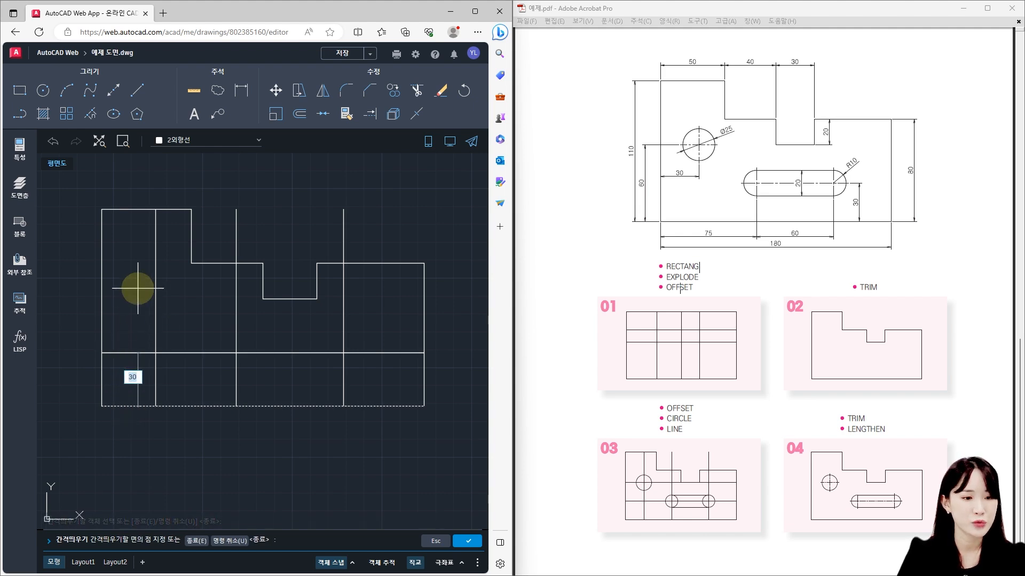
{"action": "type", "text": "6"}
{"action": "key", "text": "Return"}
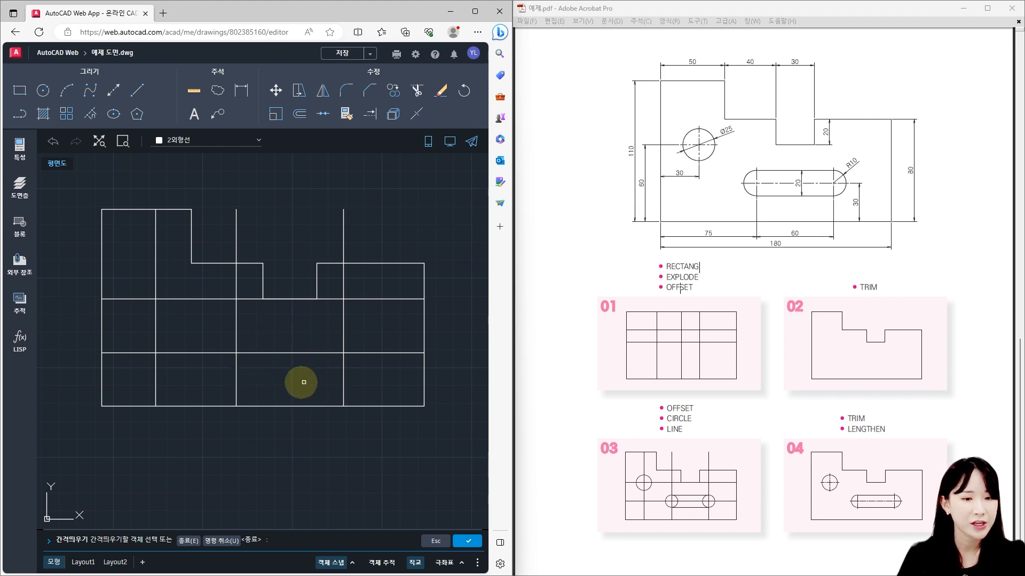
{"action": "middle_click_drag", "start_coordinate": [300, 364], "coordinate": [297, 360]}
{"action": "key", "text": "Escape"}
{"action": "key", "text": "Escape"}
{"action": "key", "text": "Escape"}
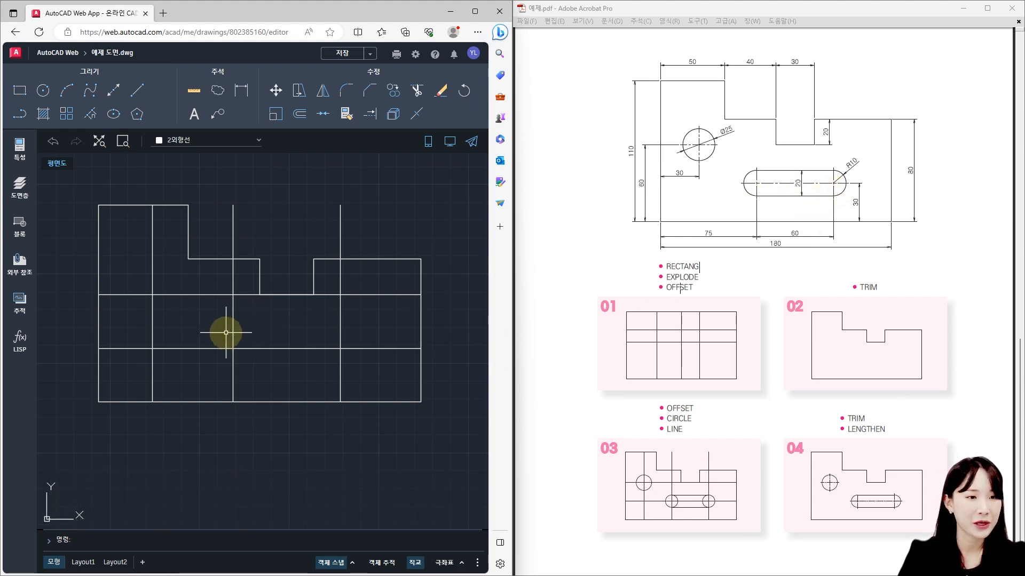
{"action": "left_click", "coordinate": [43, 92]}
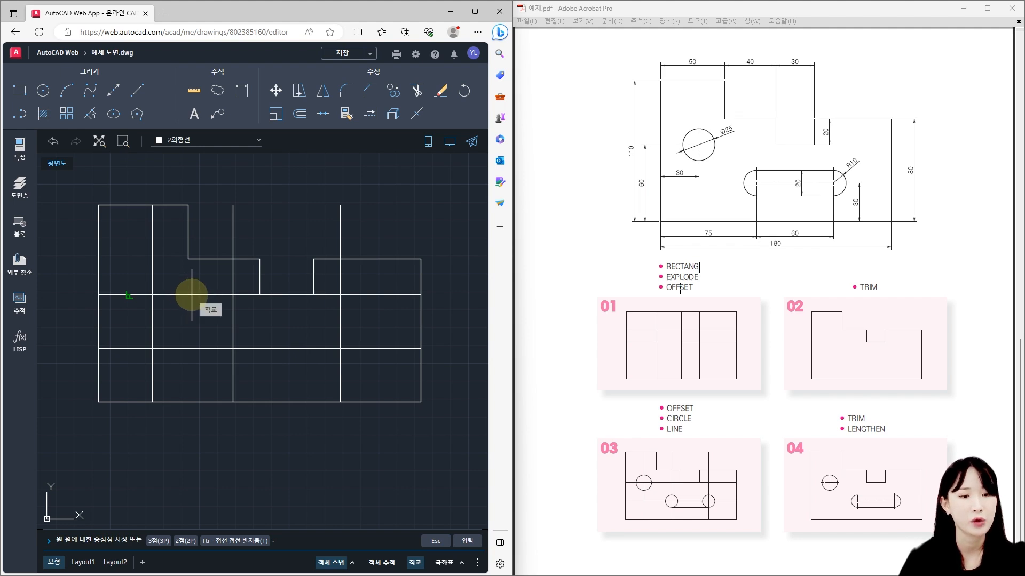
{"action": "key", "text": "Escape"}
{"action": "key", "text": "Escape"}
{"action": "key", "text": "Escape"}
Check which object snap modes are enabled in the drawing settings, and close the settings
{"action": "type", "text": "OSNAP"}
{"action": "key", "text": "Return"}
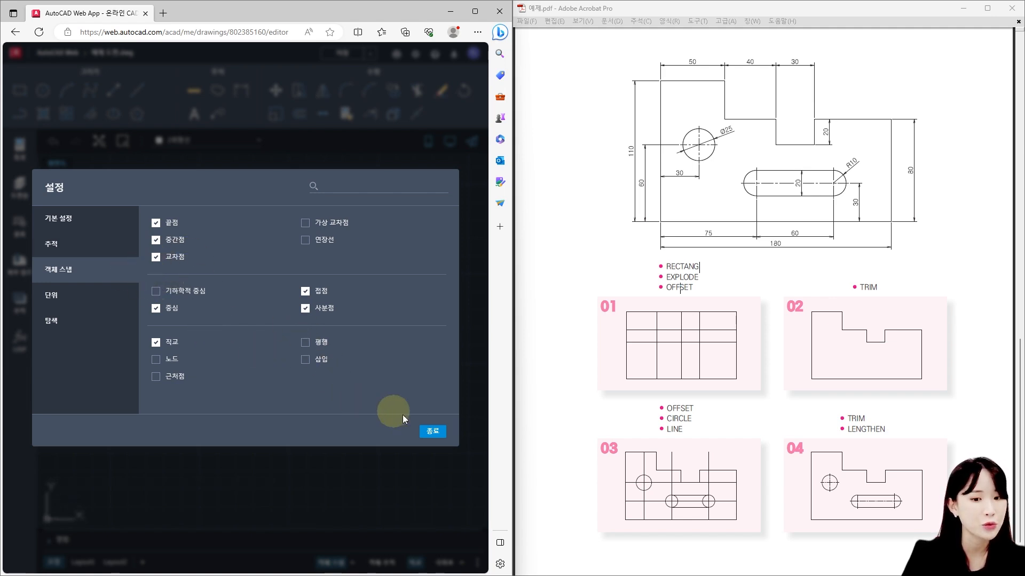
{"action": "left_click", "coordinate": [433, 431]}
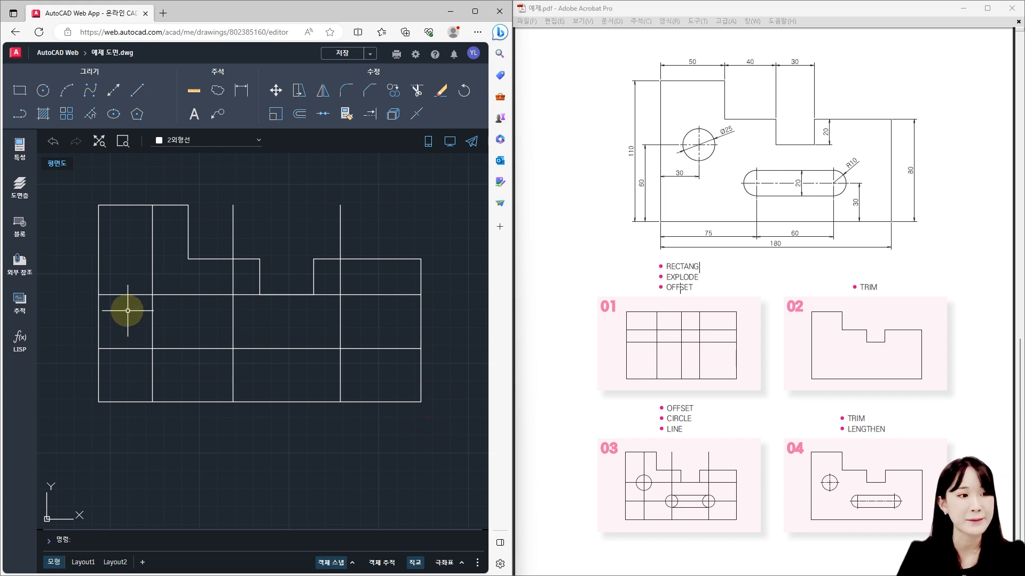
Draw a circle of diameter 25 centred where the 30-offset vertical line crosses the 60-offset horizontal line
{"action": "left_click", "coordinate": [43, 90]}
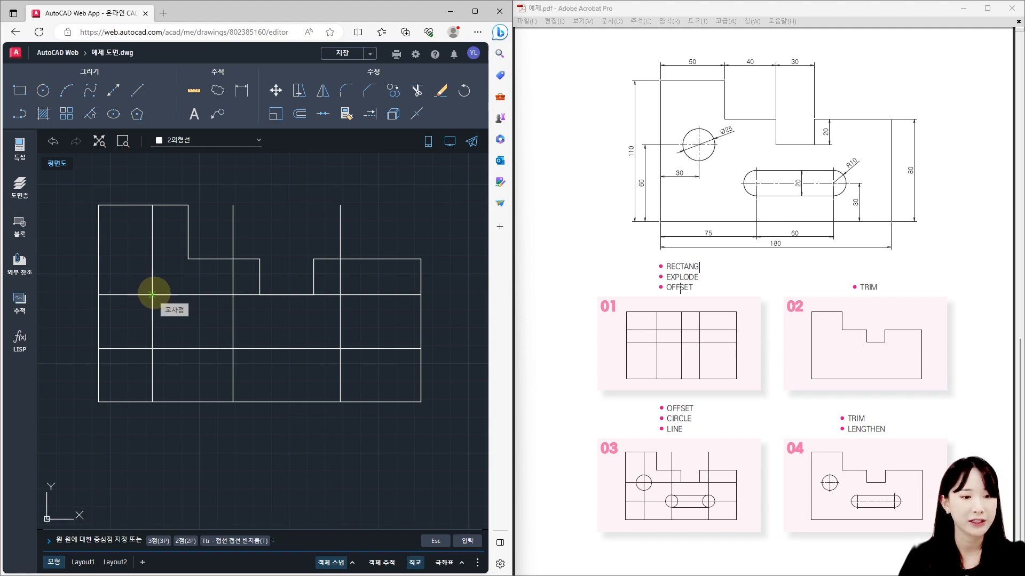
{"action": "left_click", "coordinate": [152, 294]}
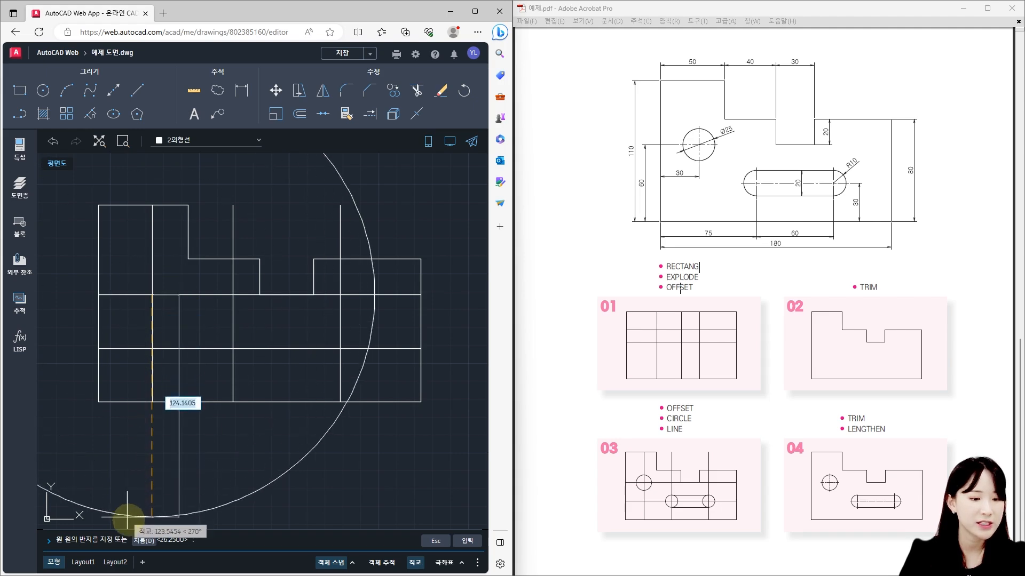
{"action": "left_click", "coordinate": [137, 541]}
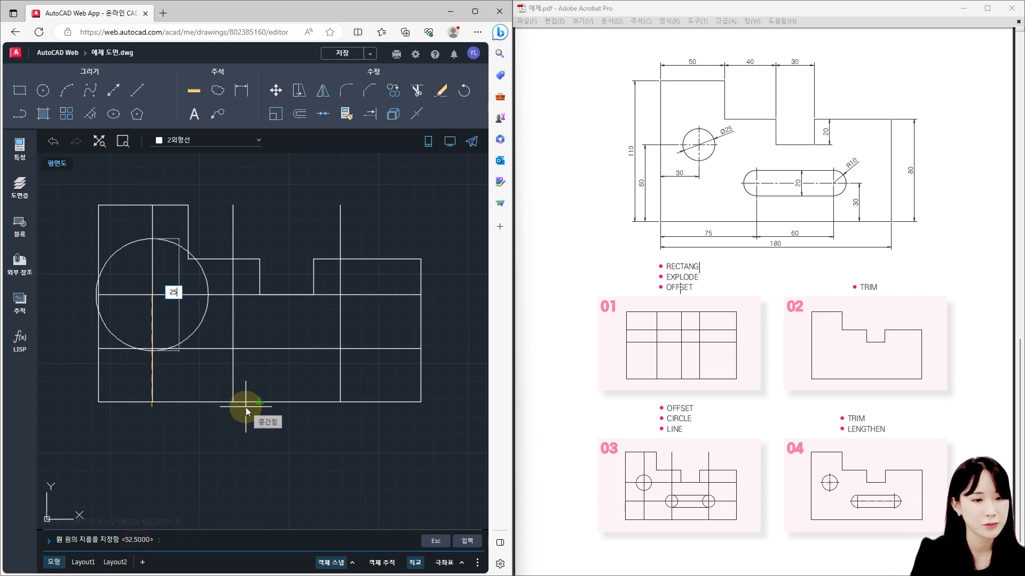
{"action": "type", "text": "25"}
{"action": "key", "text": "Return"}
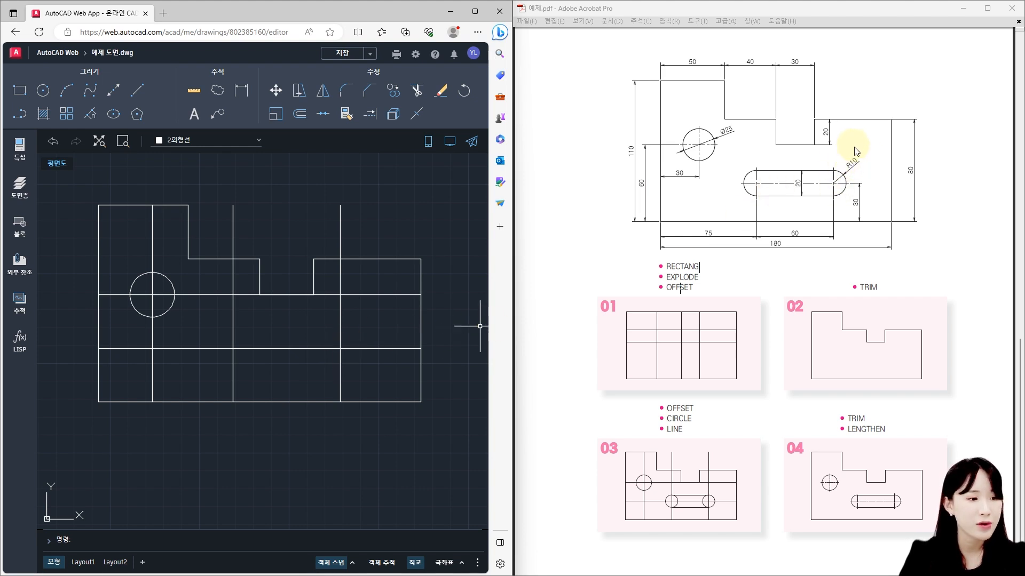
Draw two radius 10 circles where the 30-offset horizontal line crosses the two vertical lines that locate the slot's ends
{"action": "left_click", "coordinate": [199, 379]}
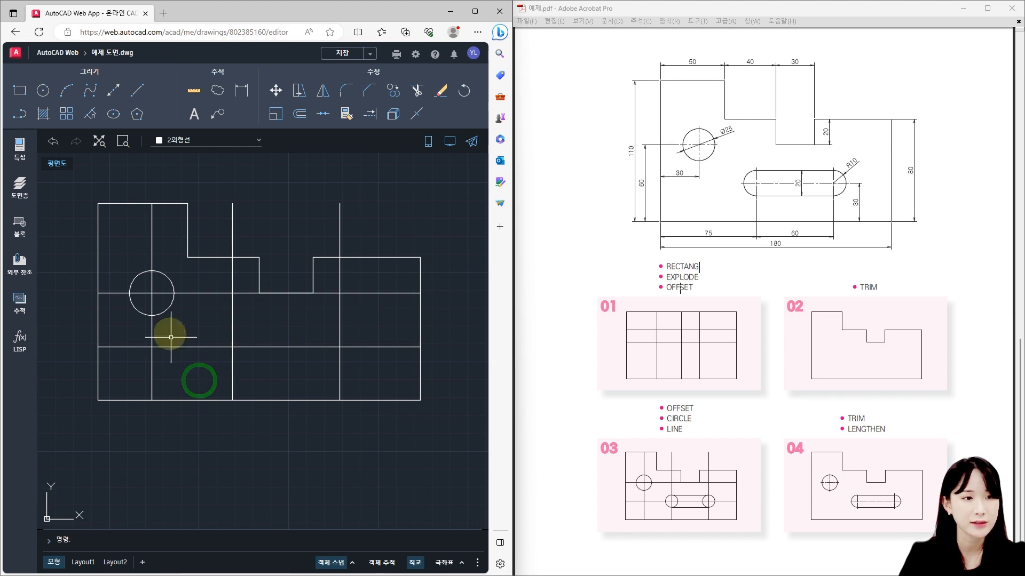
{"action": "left_click", "coordinate": [45, 94]}
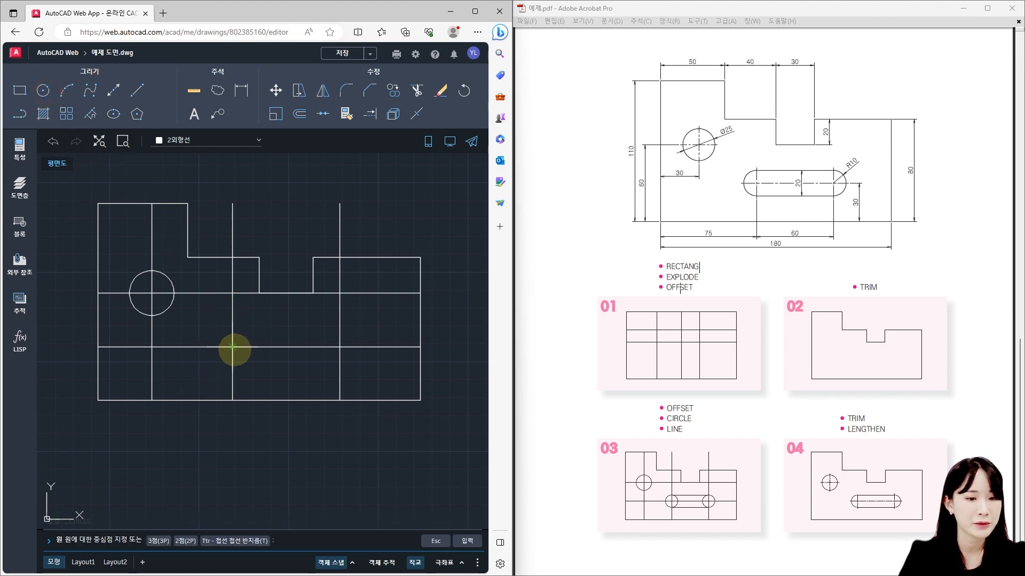
{"action": "left_click", "coordinate": [232, 347]}
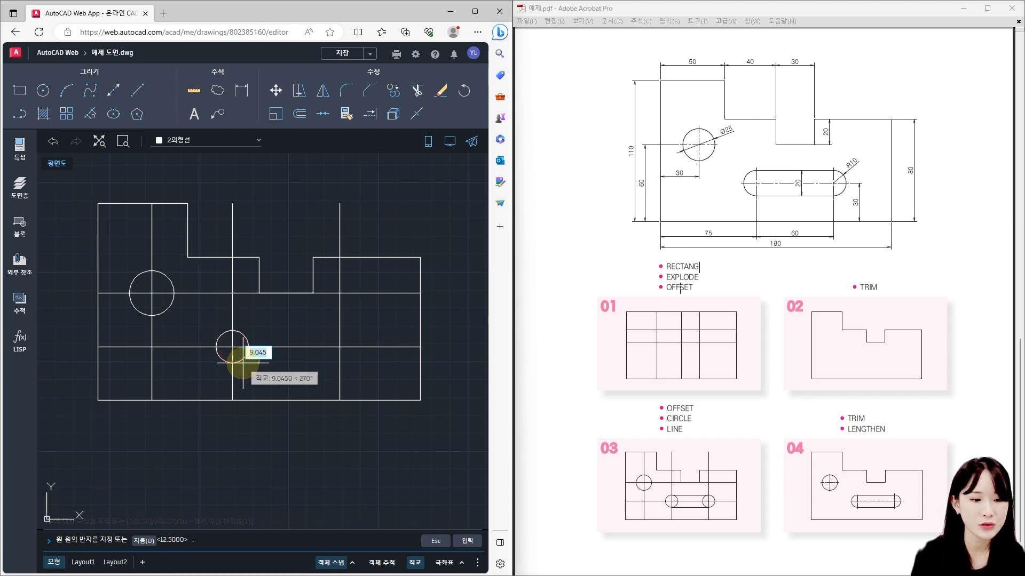
{"action": "key", "text": "Return"}
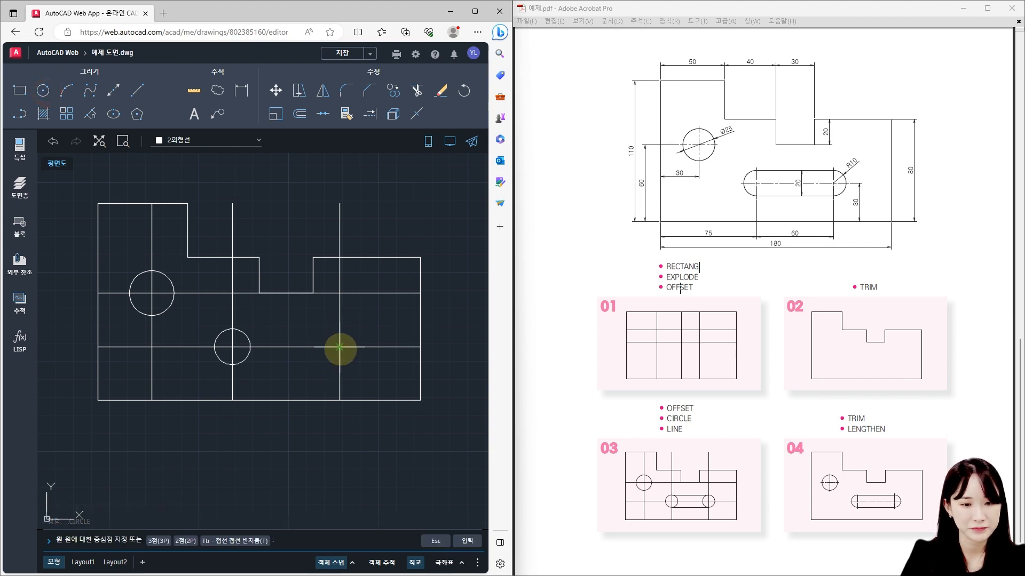
{"action": "left_click", "coordinate": [339, 347]}
{"action": "type", "text": "10"}
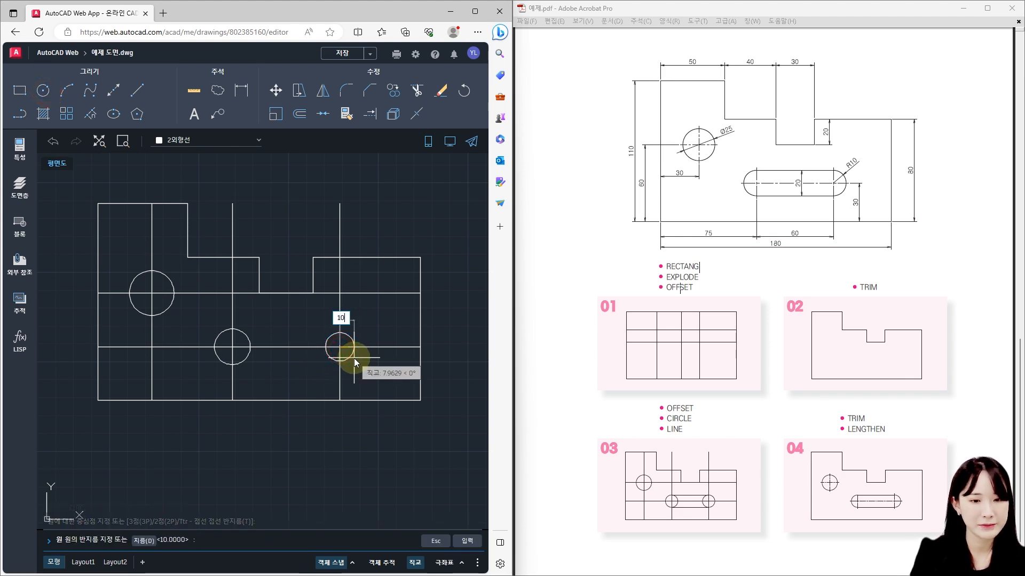
{"action": "key", "text": "Return"}
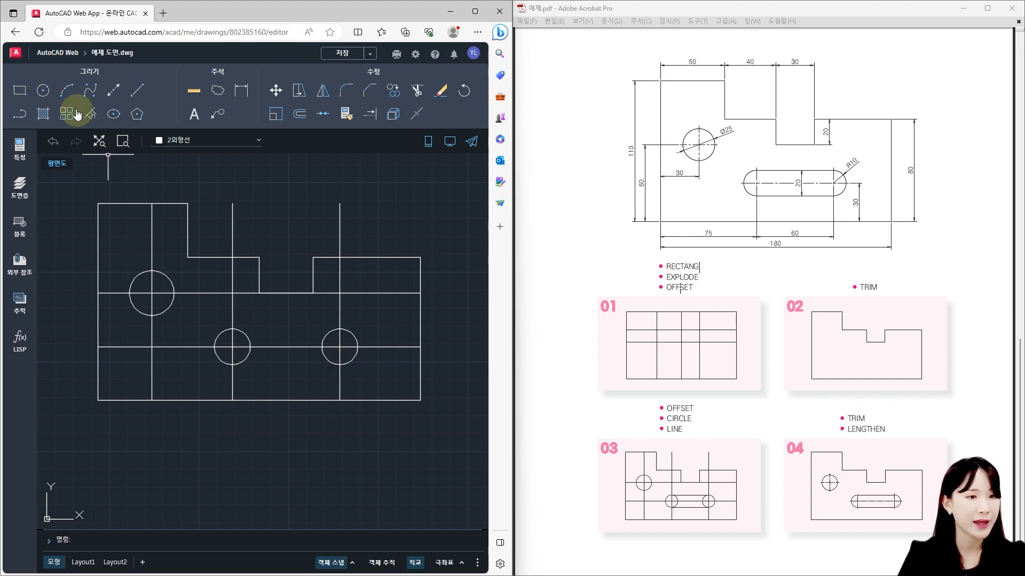
Draw the slot's upper side as a line joining the top quadrant points of the two radius 10 circles
{"action": "left_click", "coordinate": [137, 92]}
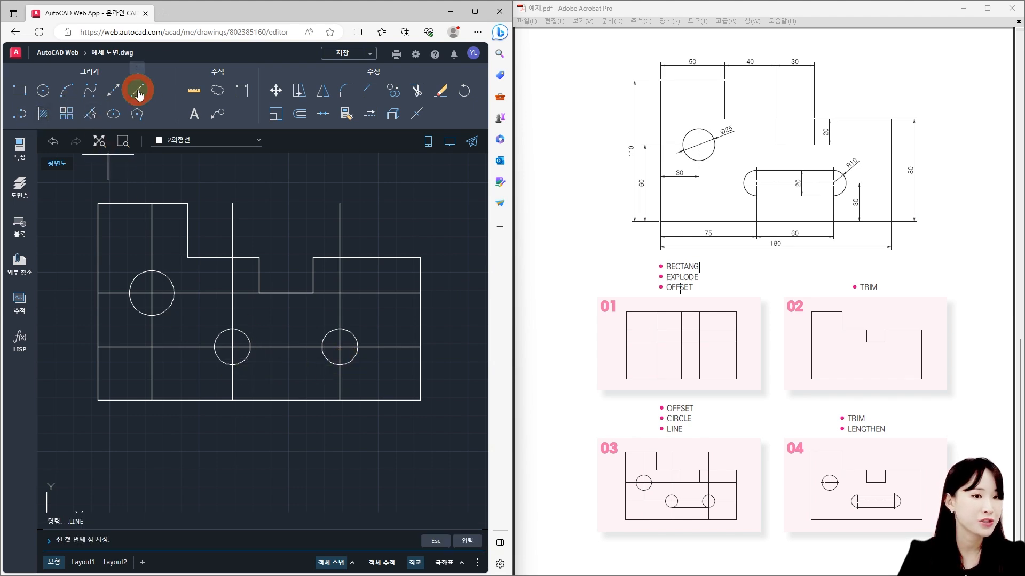
{"action": "scroll", "coordinate": [297, 394], "scroll_direction": "up", "scroll_amount": 1}
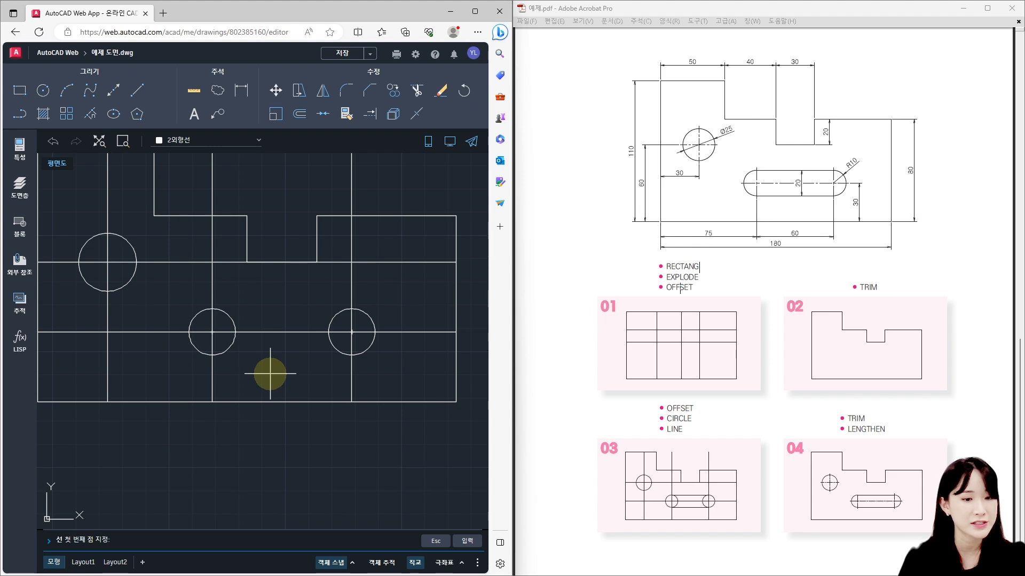
{"action": "left_click", "coordinate": [212, 309]}
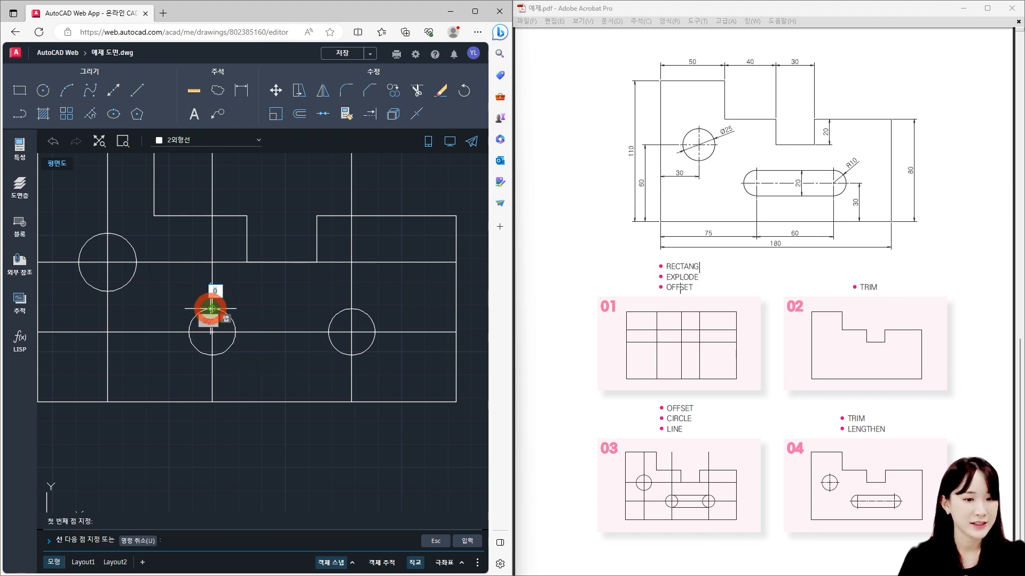
{"action": "left_click", "coordinate": [352, 308]}
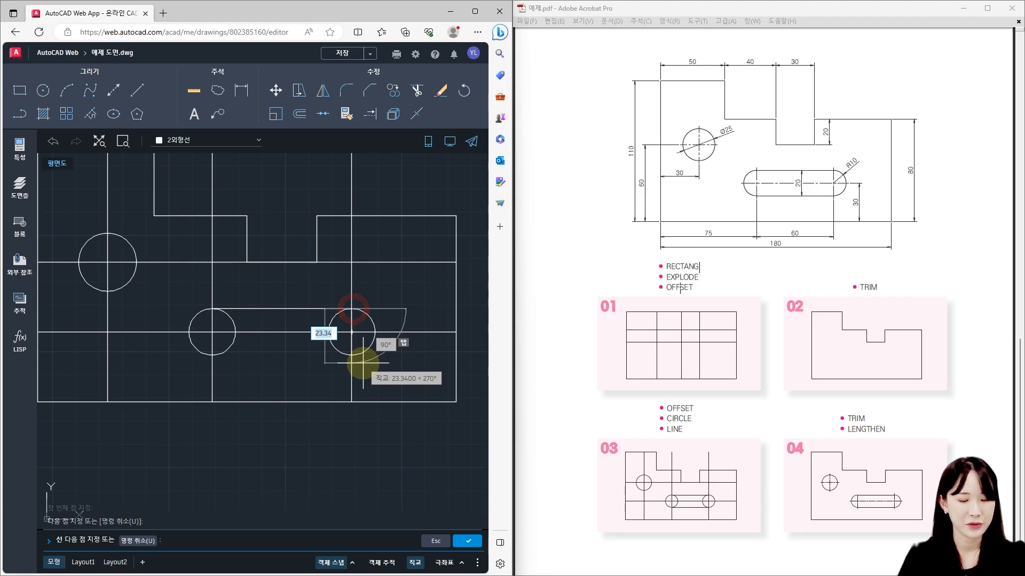
{"action": "key", "text": "Return"}
Draw the slot's lower side as a line joining the bottom quadrant points of the two radius 10 circles
{"action": "key", "text": "Return"}
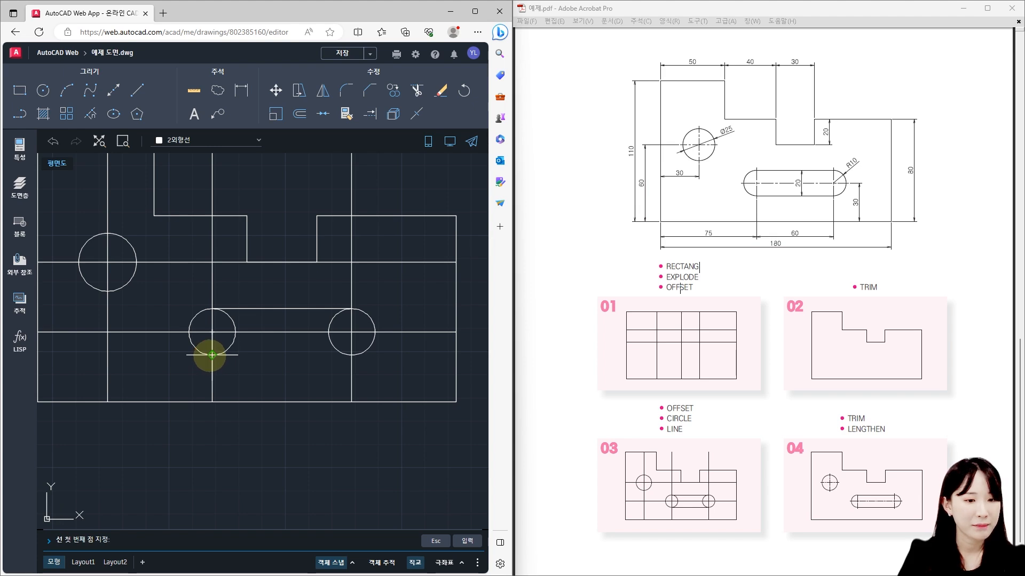
{"action": "left_click", "coordinate": [212, 354]}
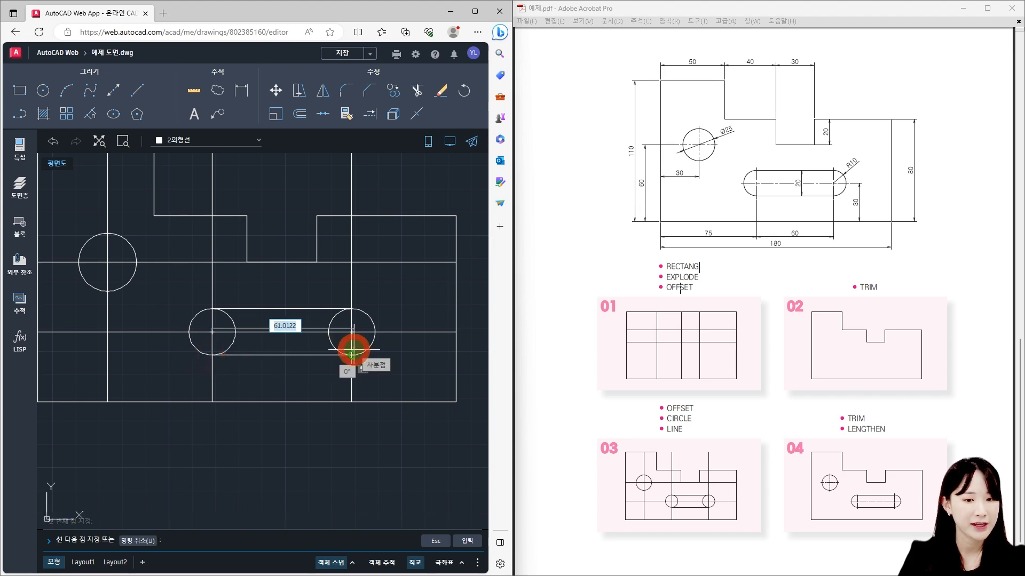
{"action": "left_click", "coordinate": [352, 352]}
{"action": "key", "text": "Escape"}
{"action": "key", "text": "Escape"}
{"action": "key", "text": "Escape"}
{"action": "scroll", "coordinate": [335, 387], "scroll_direction": "down", "scroll_amount": 1}
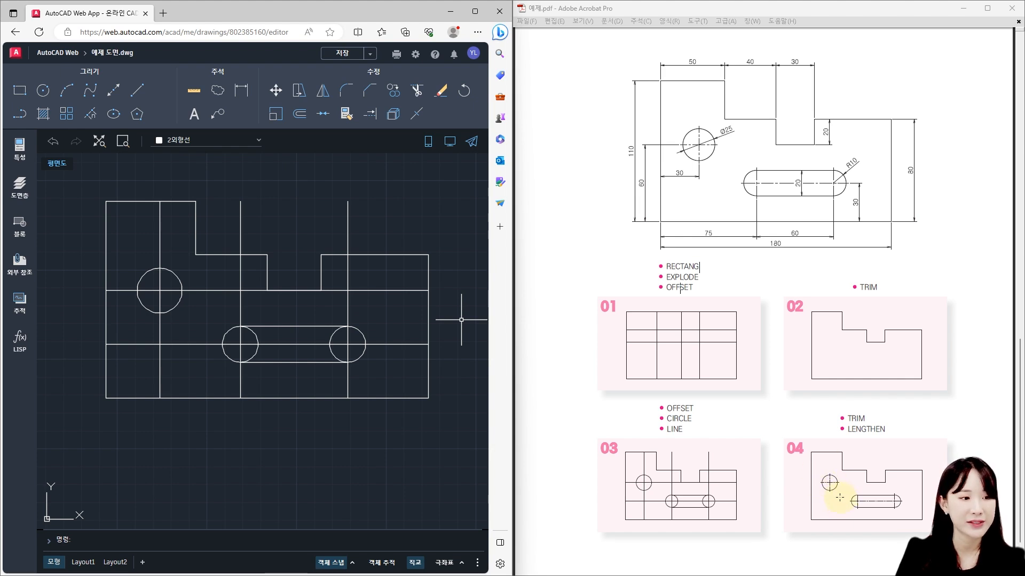
Try to trim the construction lines outside the Ø25 circle, and undo the trims
{"action": "middle_click_drag", "start_coordinate": [148, 328], "coordinate": [136, 329]}
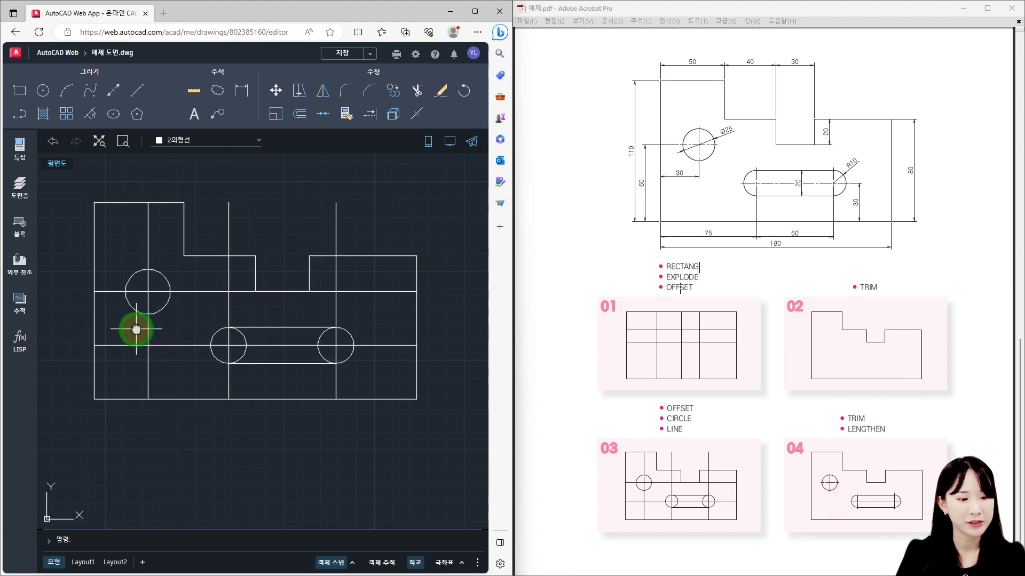
{"action": "type", "text": "trim"}
{"action": "key", "text": "Return"}
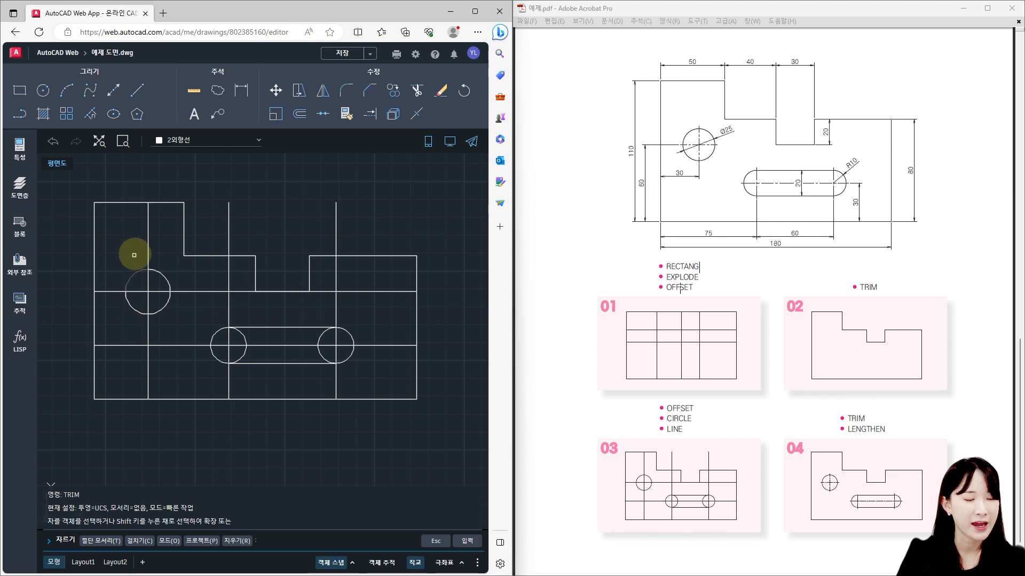
{"action": "left_click_drag", "start_coordinate": [149, 253], "coordinate": [137, 242]}
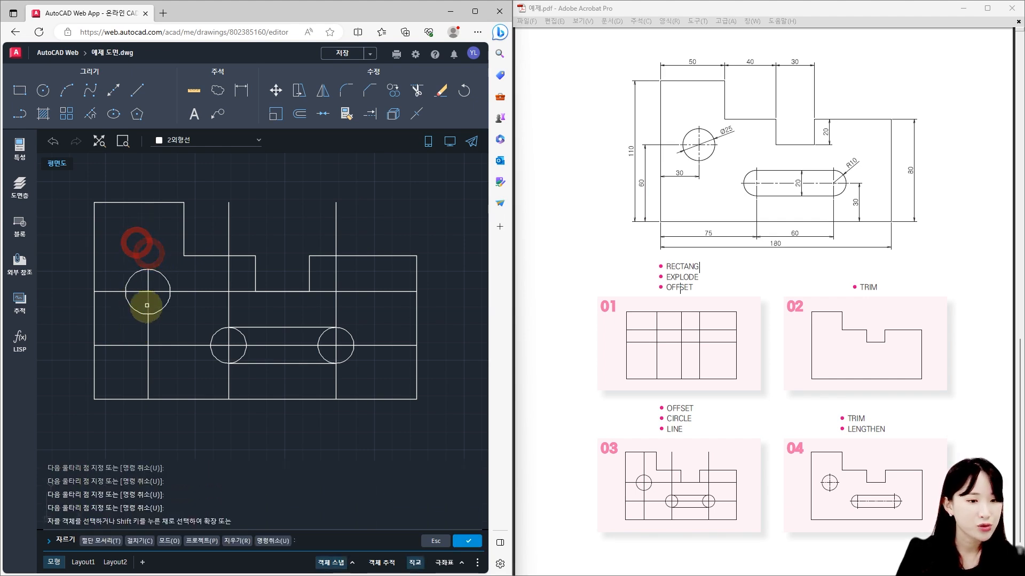
{"action": "left_click", "coordinate": [112, 310]}
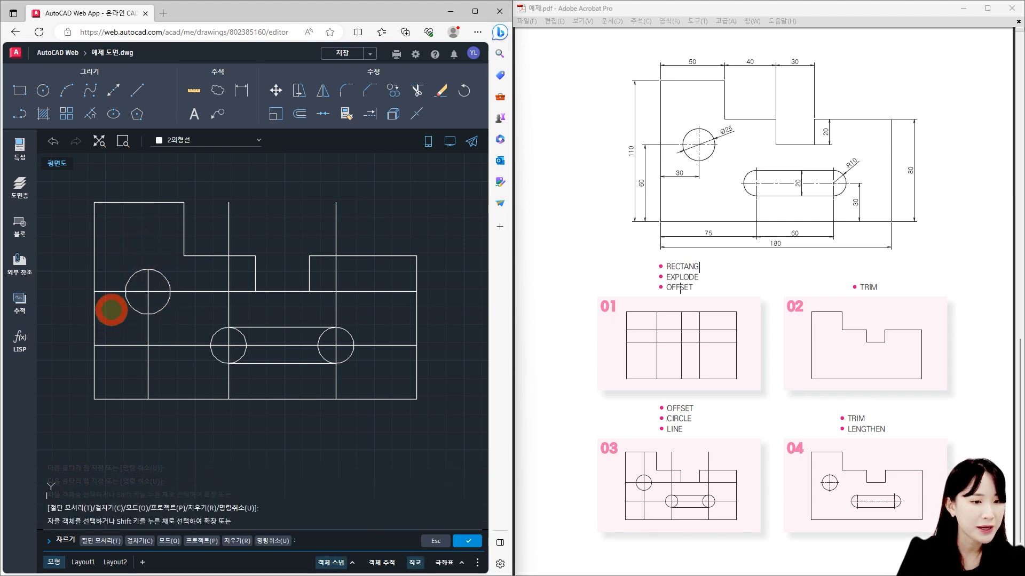
{"action": "left_click", "coordinate": [110, 271]}
{"action": "left_click", "coordinate": [124, 348]}
{"action": "left_click", "coordinate": [173, 375]}
{"action": "left_click_drag", "start_coordinate": [173, 375], "coordinate": [146, 354]}
{"action": "left_click", "coordinate": [150, 333]}
{"action": "key", "text": "Escape"}
{"action": "key", "text": "ctrl+z"}
Delete the three vertical and two horizontal offset construction lines that located the hole and the slot
{"action": "left_click", "coordinate": [170, 369]}
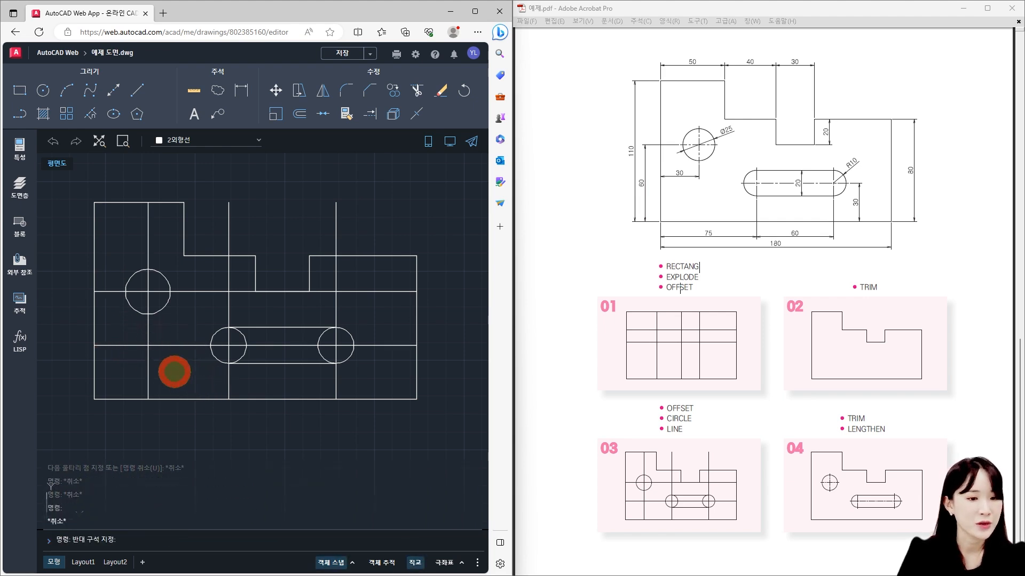
{"action": "left_click", "coordinate": [128, 343]}
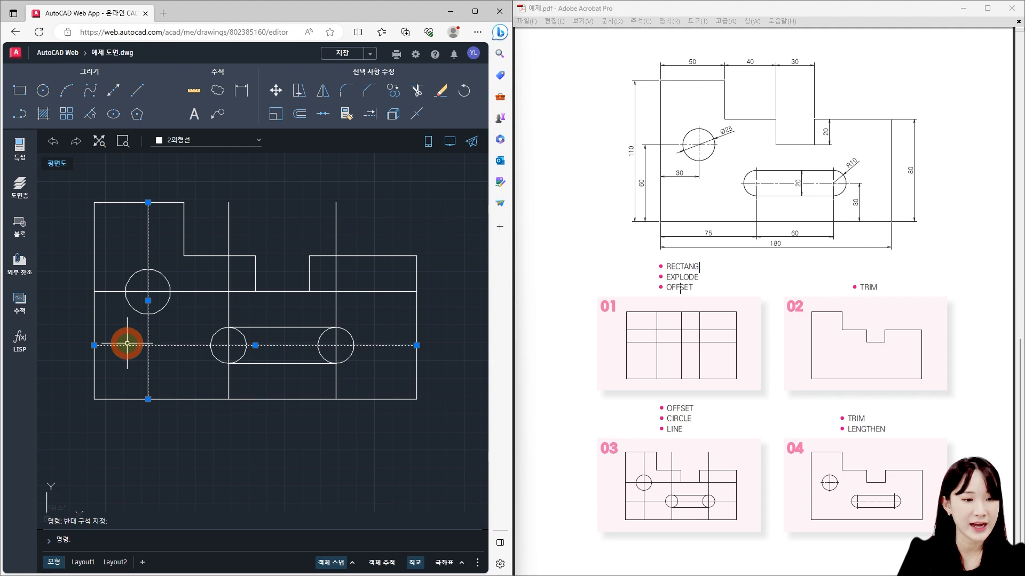
{"action": "key", "text": "Delete"}
{"action": "left_click", "coordinate": [242, 314]}
{"action": "left_click", "coordinate": [210, 276]}
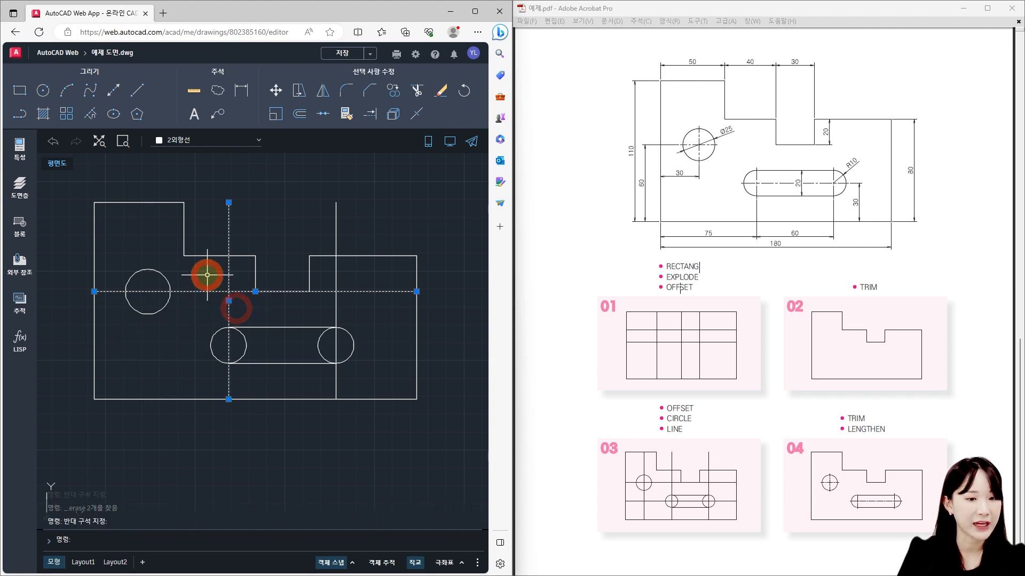
{"action": "key", "text": "Delete"}
{"action": "left_click", "coordinate": [335, 301]}
{"action": "key", "text": "Delete"}
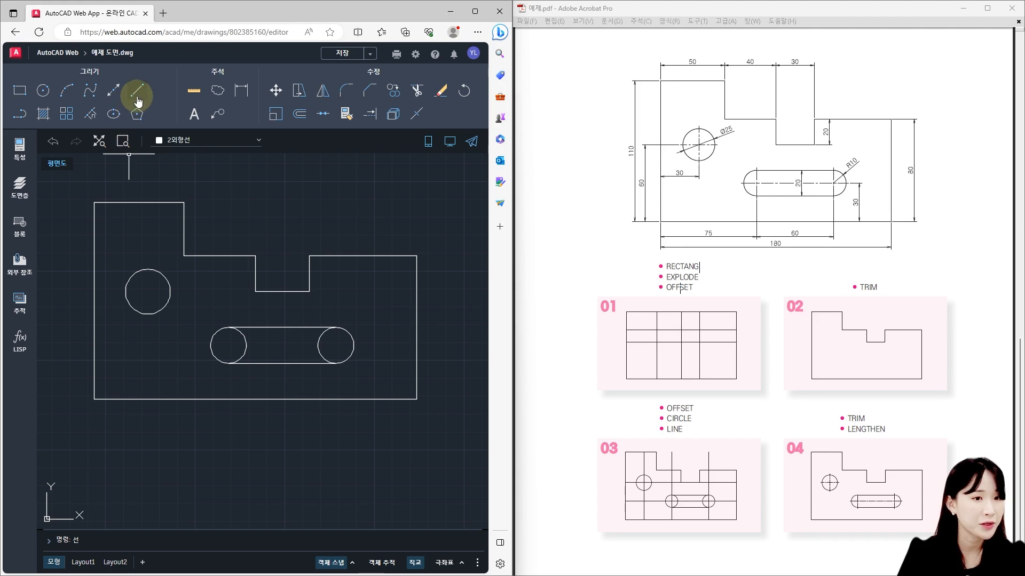
Draw vertical and horizontal centre lines across the Ø25 circle between its opposite quadrant points
{"action": "left_click", "coordinate": [149, 269]}
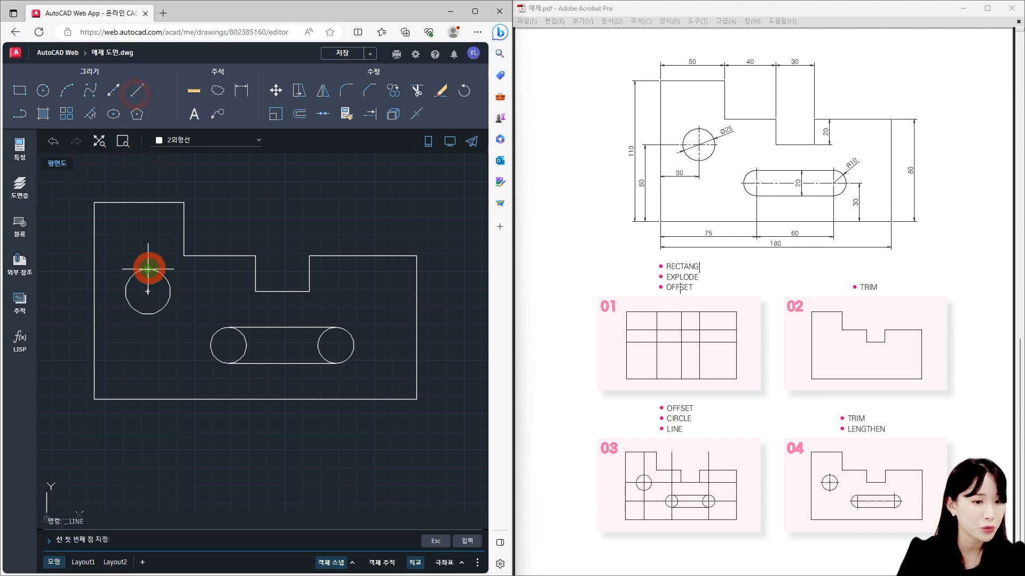
{"action": "left_click", "coordinate": [147, 314]}
{"action": "key", "text": "Return"}
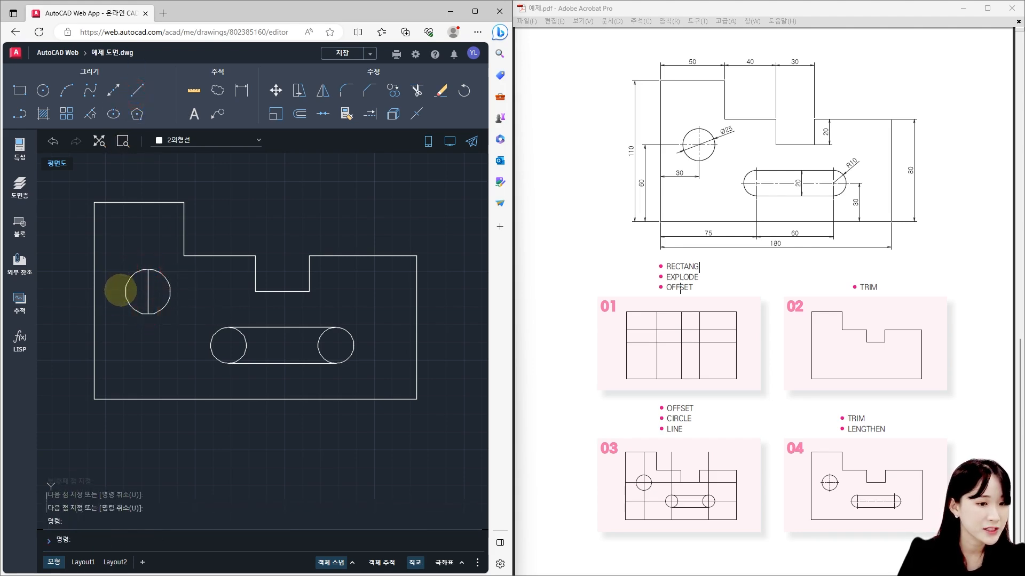
{"action": "key", "text": "Return"}
{"action": "left_click", "coordinate": [170, 291]}
{"action": "key", "text": "Escape"}
{"action": "key", "text": "Escape"}
{"action": "key", "text": "Escape"}
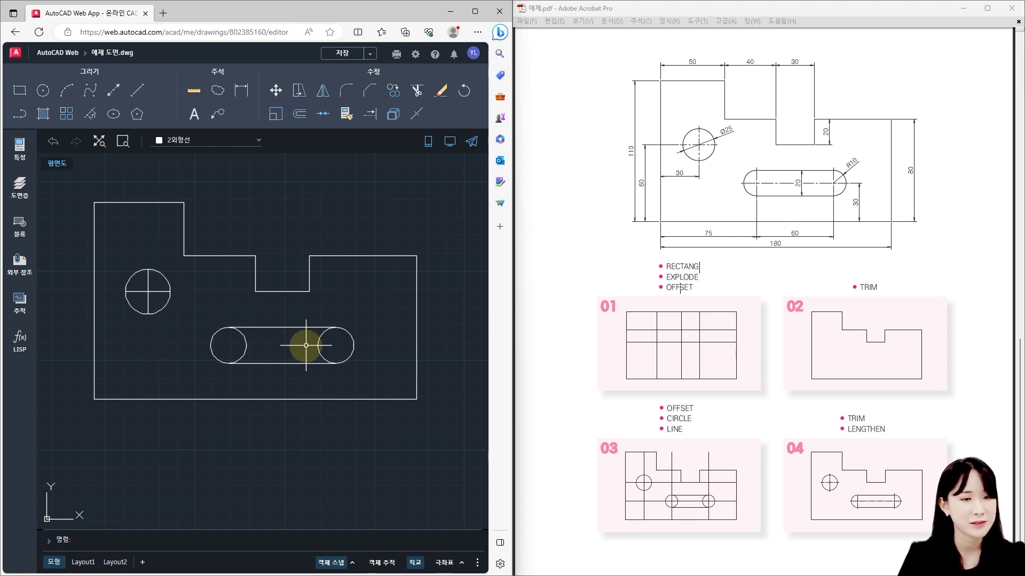
Trim the inner halves of the two radius 10 circles to leave the rounded slot outline
{"action": "scroll", "coordinate": [305, 352], "scroll_direction": "up", "scroll_amount": 1}
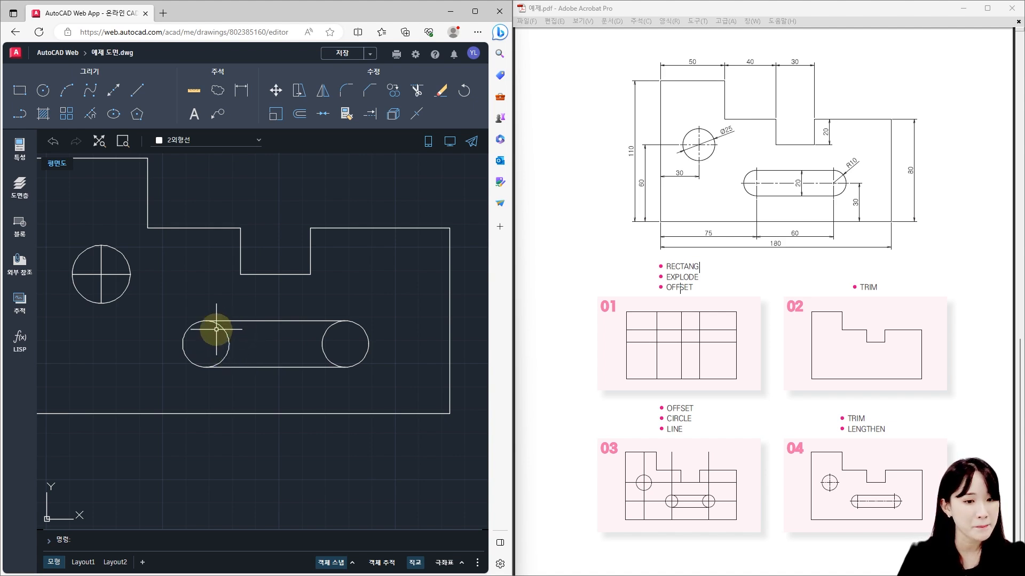
{"action": "type", "text": "tr"}
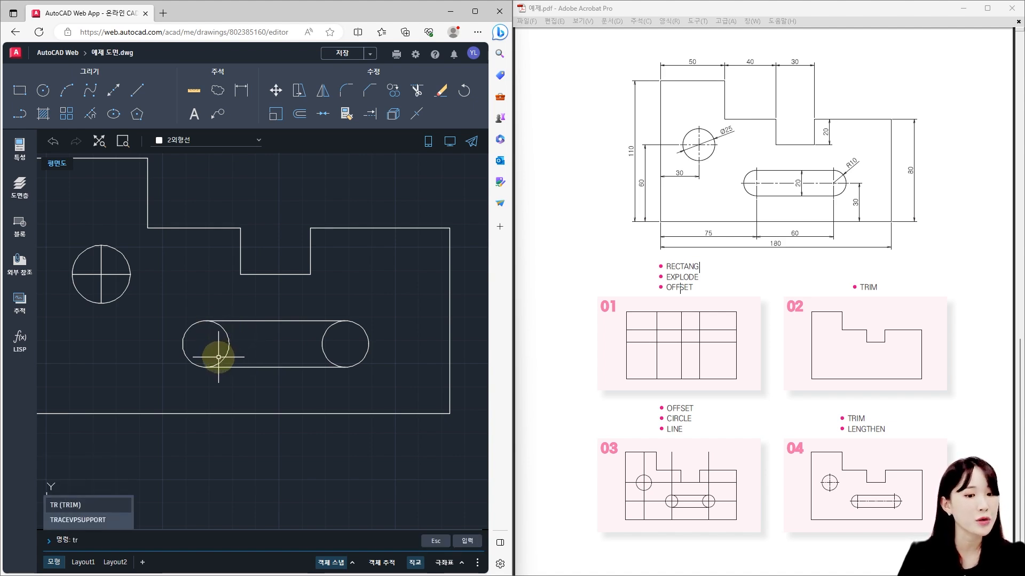
{"action": "key", "text": "Return"}
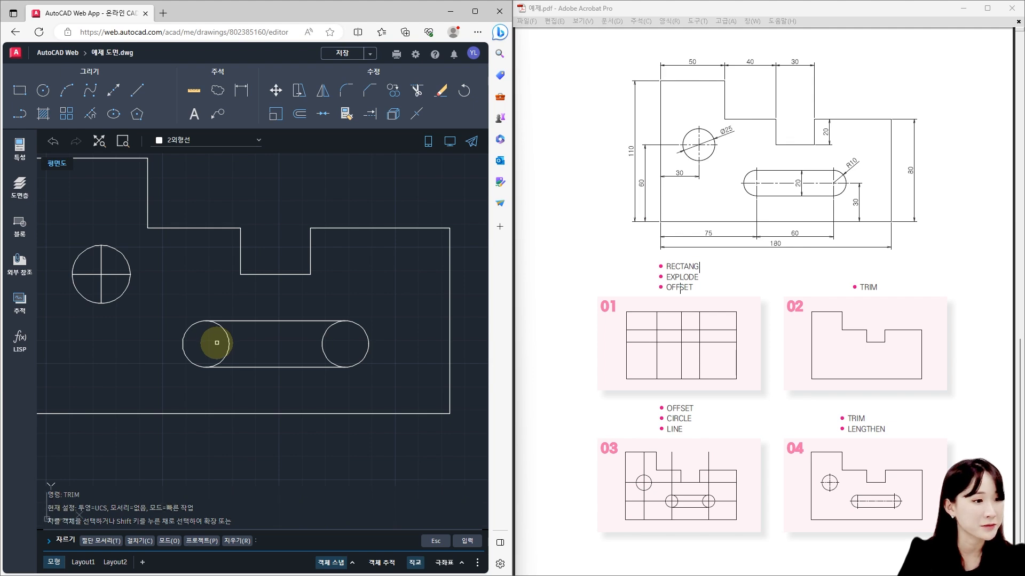
{"action": "left_click", "coordinate": [226, 335]}
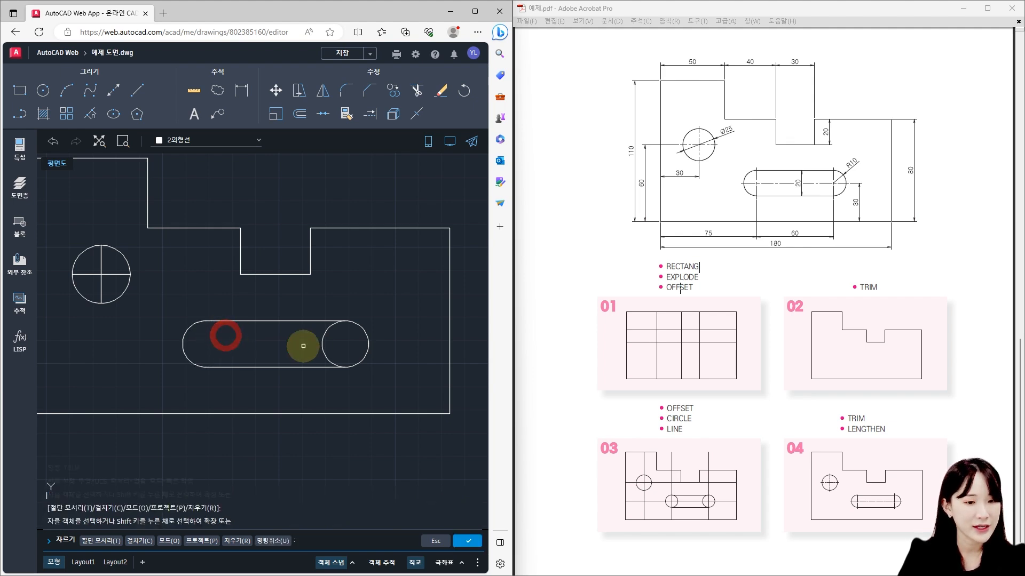
{"action": "left_click", "coordinate": [320, 344]}
{"action": "key", "text": "Escape"}
{"action": "key", "text": "Escape"}
{"action": "key", "text": "Escape"}
{"action": "scroll", "coordinate": [331, 363], "scroll_direction": "down", "scroll_amount": 1}
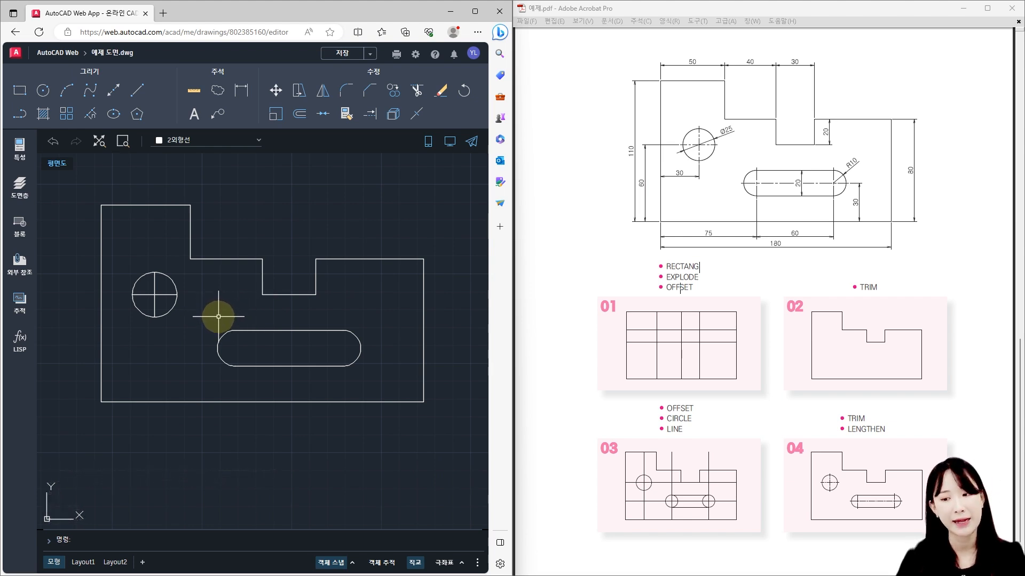
Draw the slot's horizontal centre line between the outermost quadrant points of its two end arcs
{"action": "left_click", "coordinate": [137, 91]}
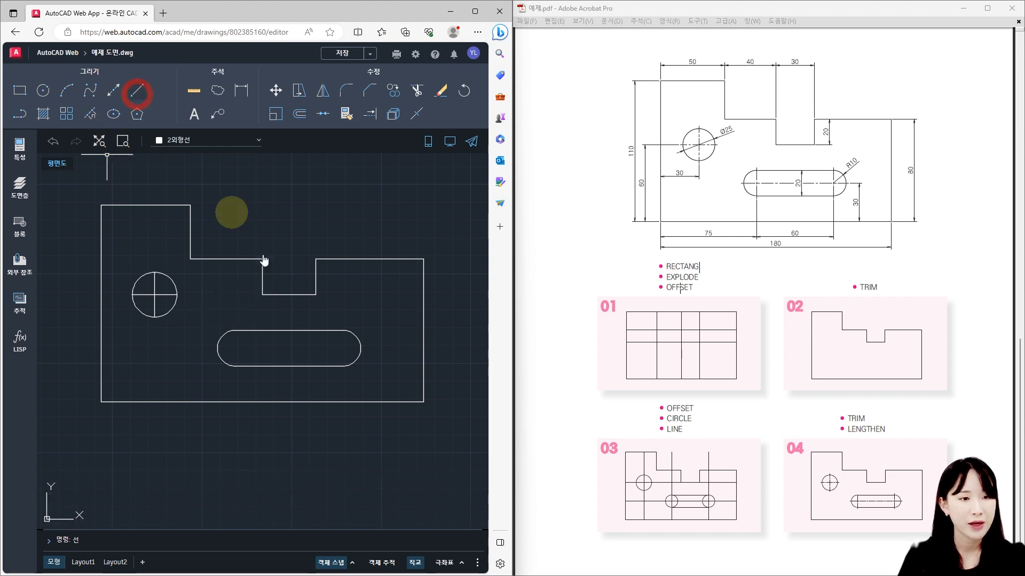
{"action": "left_click", "coordinate": [217, 348]}
{"action": "left_click", "coordinate": [360, 348]}
{"action": "key", "text": "Return"}
Draw a 20-long vertical centre line at each end of the slot, joining the endpoints of each end arc
{"action": "key", "text": "Return"}
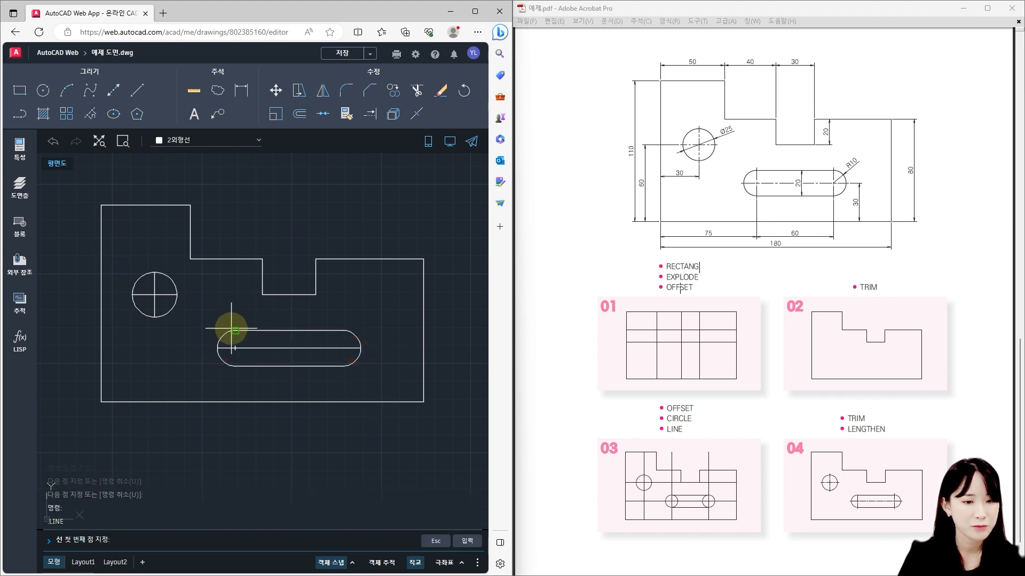
{"action": "left_click", "coordinate": [235, 330]}
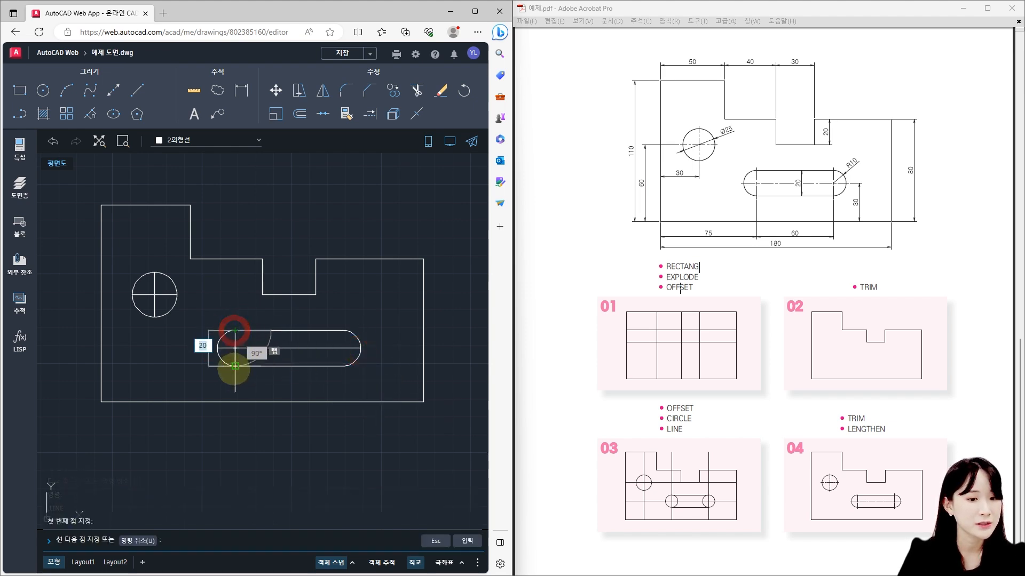
{"action": "left_click", "coordinate": [234, 366]}
{"action": "key", "text": "Return"}
{"action": "key", "text": "Return"}
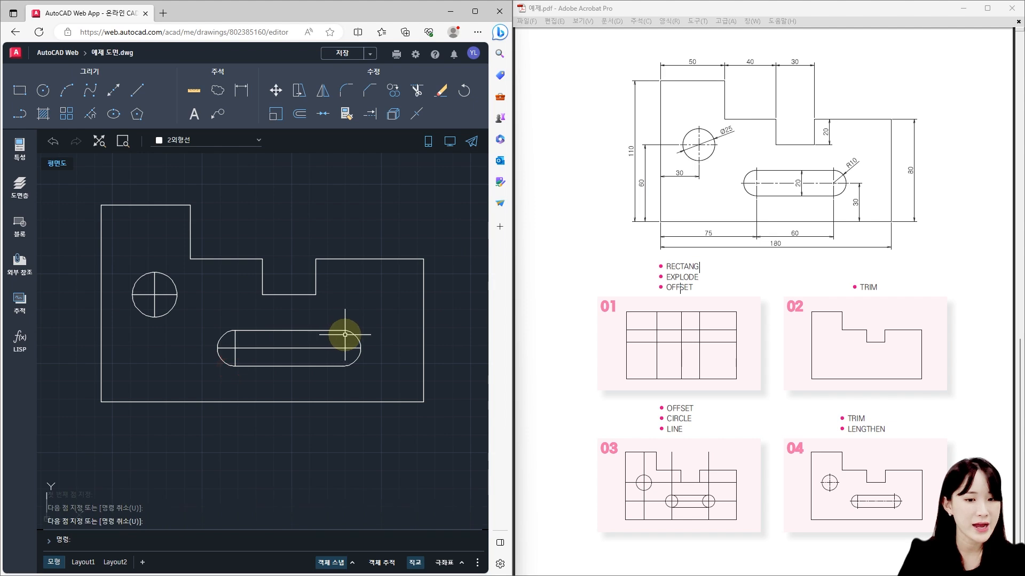
{"action": "left_click", "coordinate": [343, 366]}
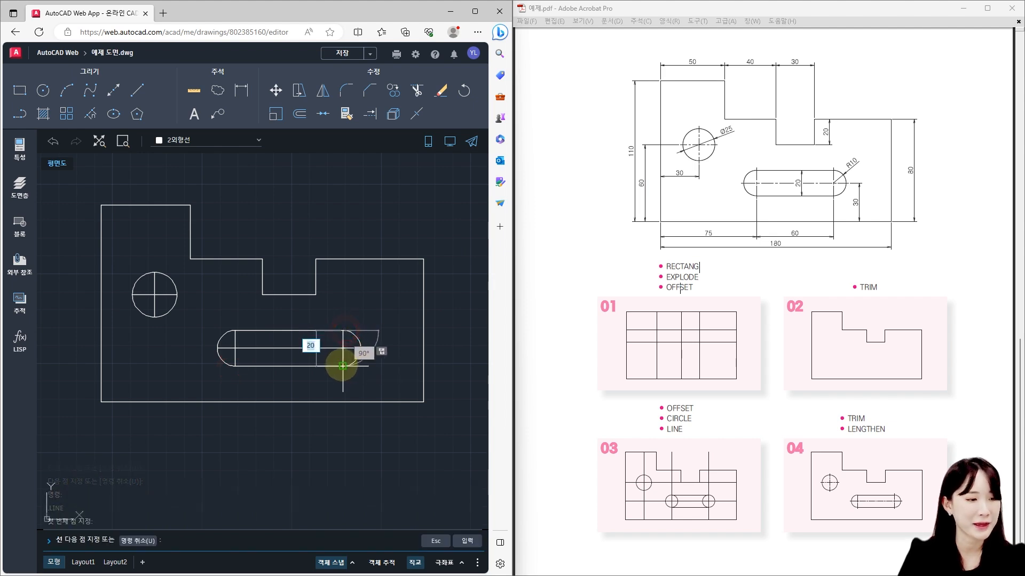
{"action": "left_click", "coordinate": [343, 331]}
{"action": "key", "text": "Escape"}
{"action": "key", "text": "Escape"}
{"action": "key", "text": "Escape"}
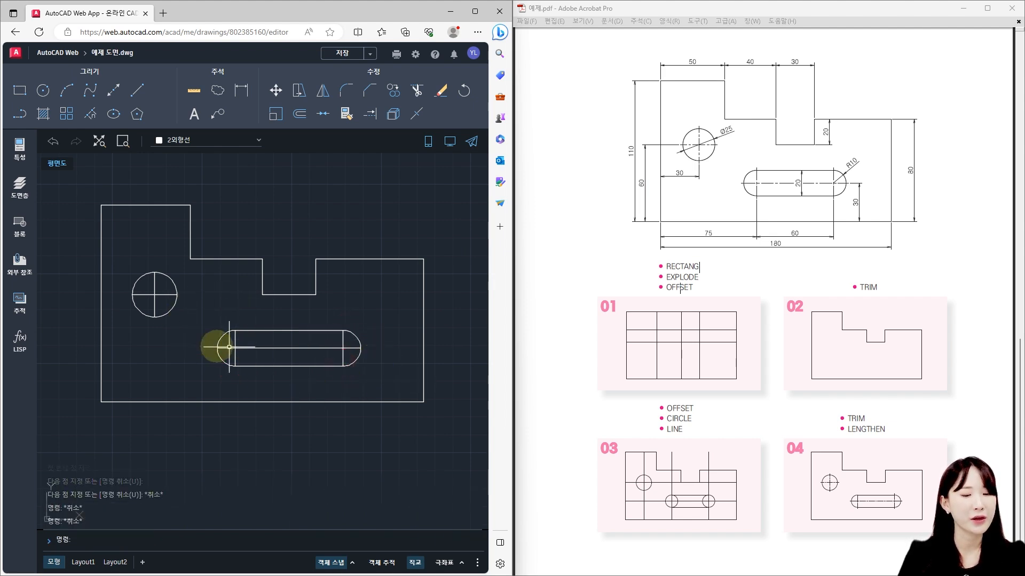
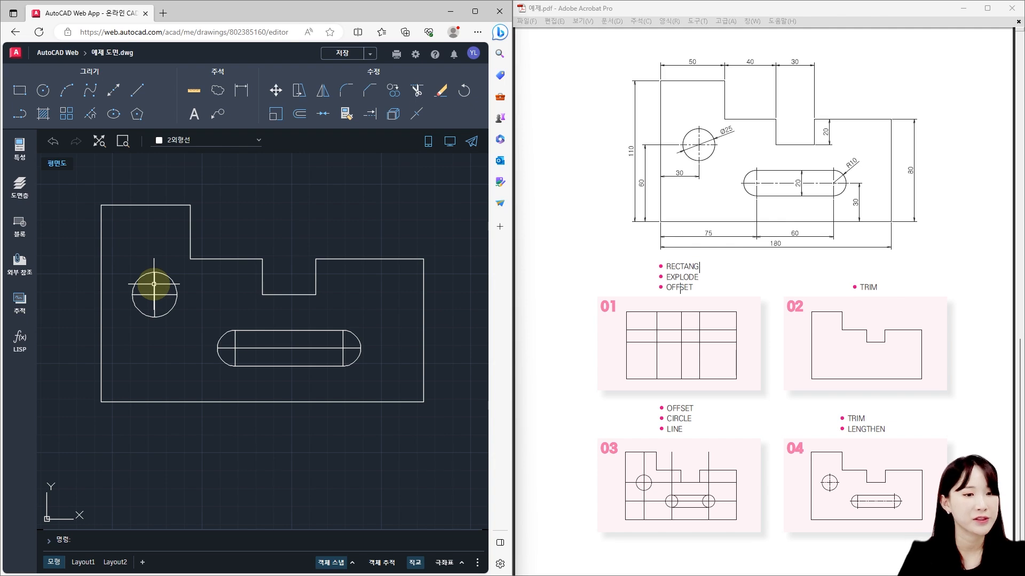
{"action": "left_click", "coordinate": [216, 146]}
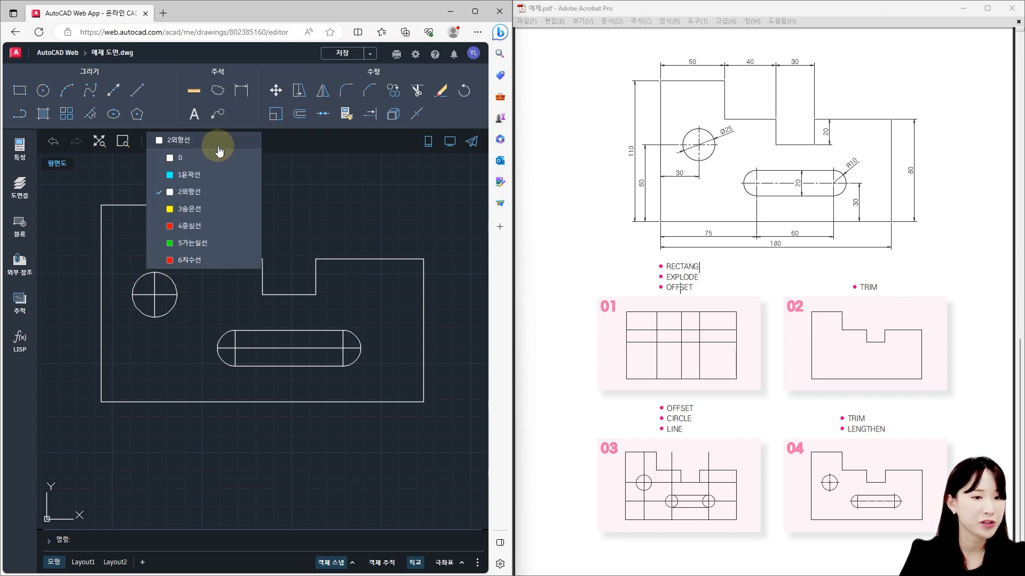
{"action": "left_click", "coordinate": [189, 226]}
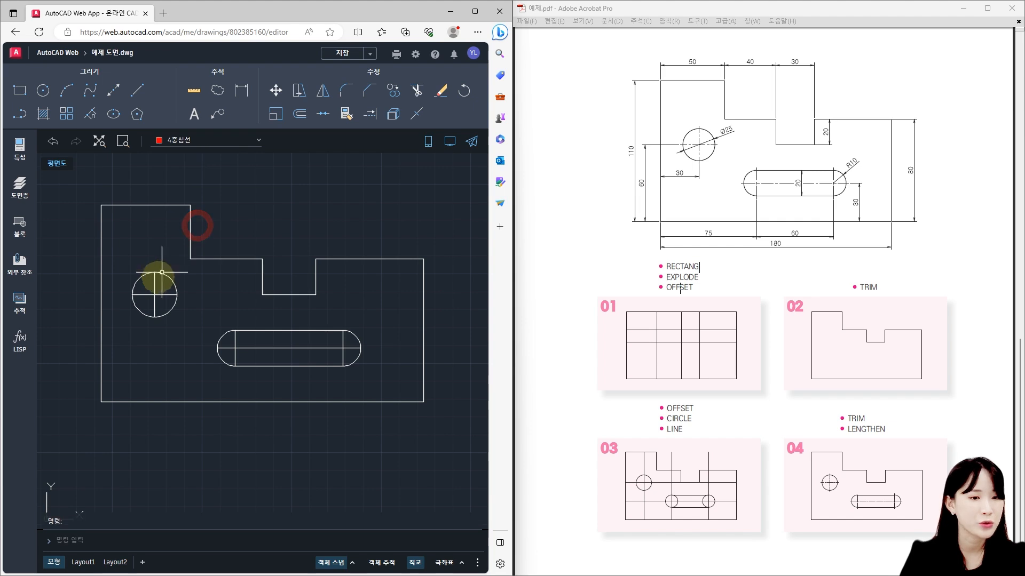
{"action": "left_click", "coordinate": [154, 288]}
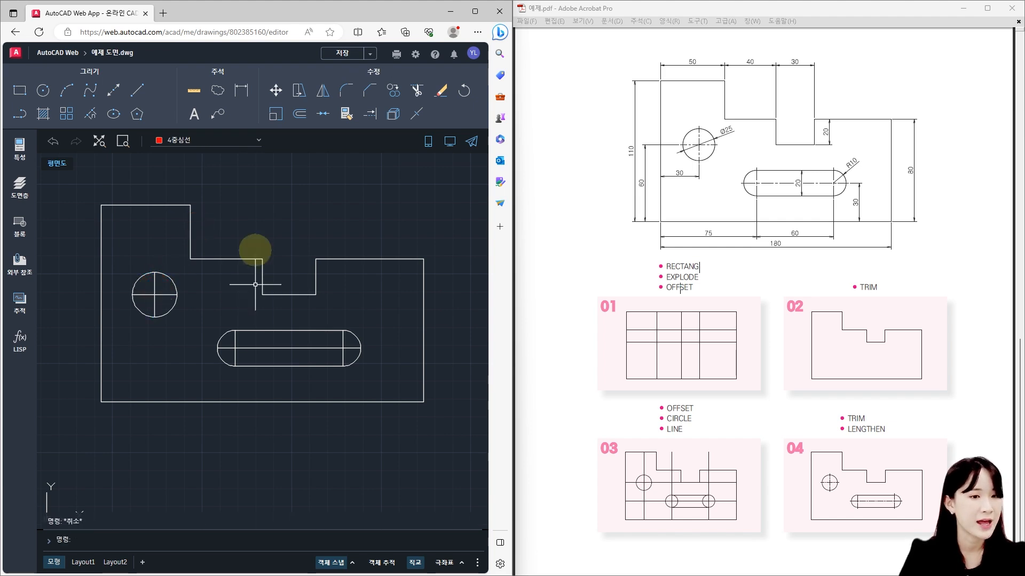
{"action": "left_click", "coordinate": [197, 140]}
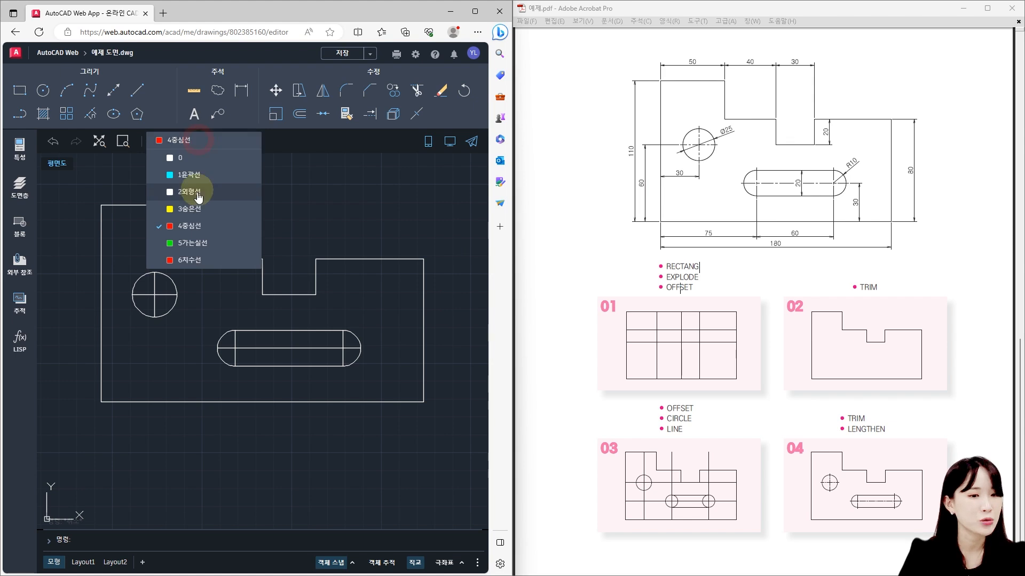
{"action": "left_click", "coordinate": [198, 191]}
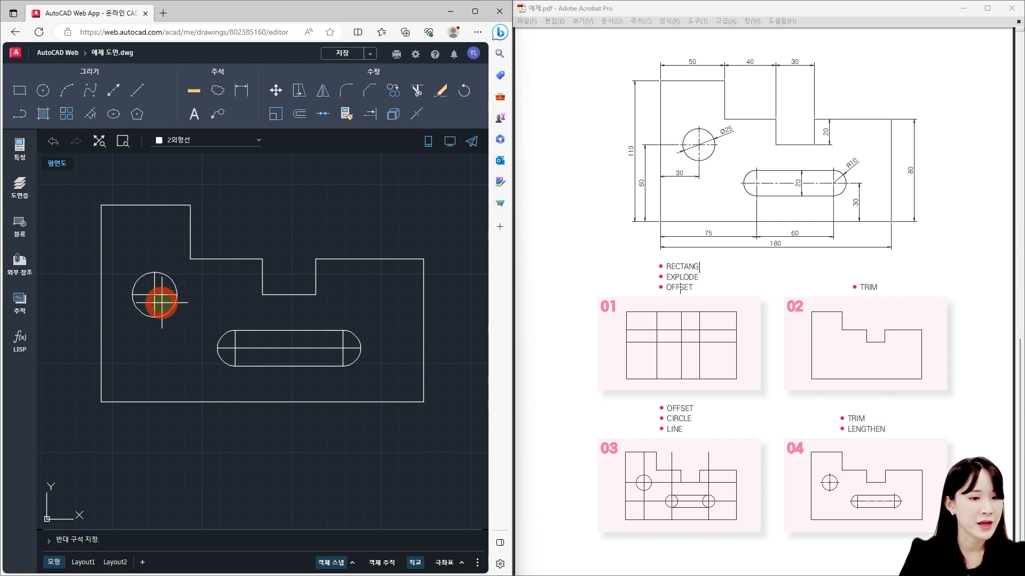
Move the five centre lines of the Ø25 hole and the slot to the 4중심선 layer
{"action": "left_click", "coordinate": [162, 302]}
{"action": "left_click", "coordinate": [144, 286]}
{"action": "left_click", "coordinate": [238, 358]}
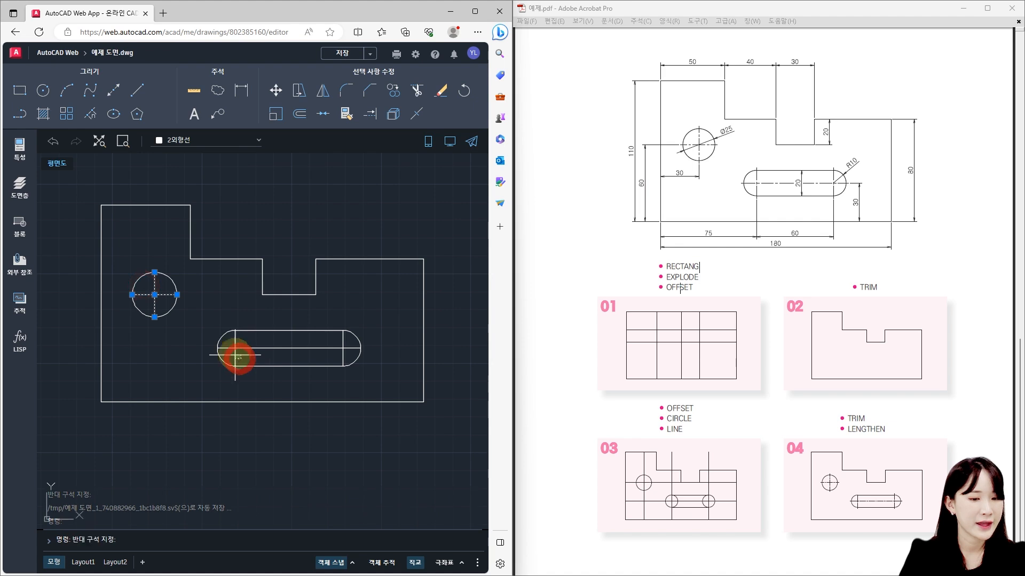
{"action": "left_click", "coordinate": [339, 359]}
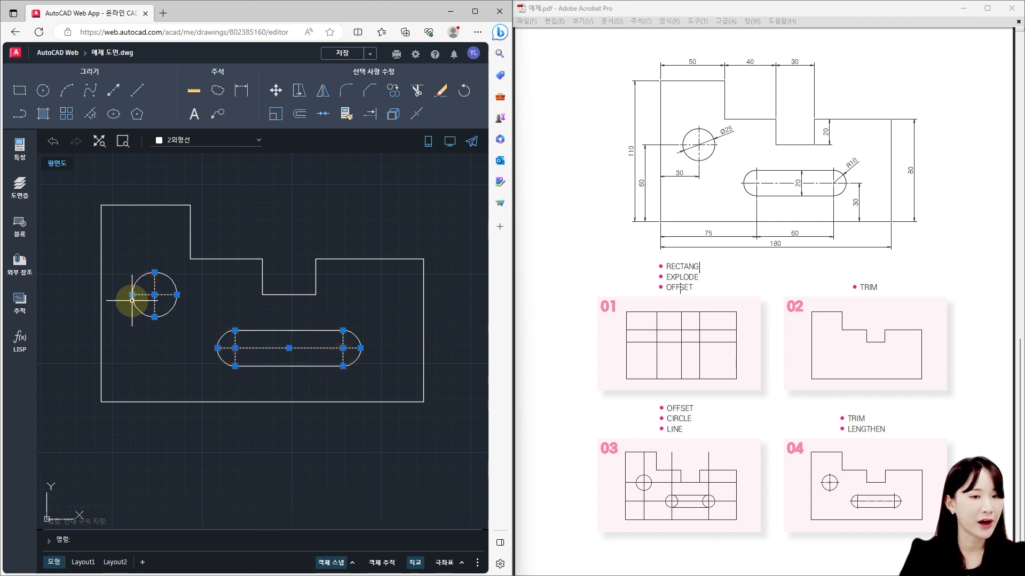
{"action": "left_click", "coordinate": [18, 153]}
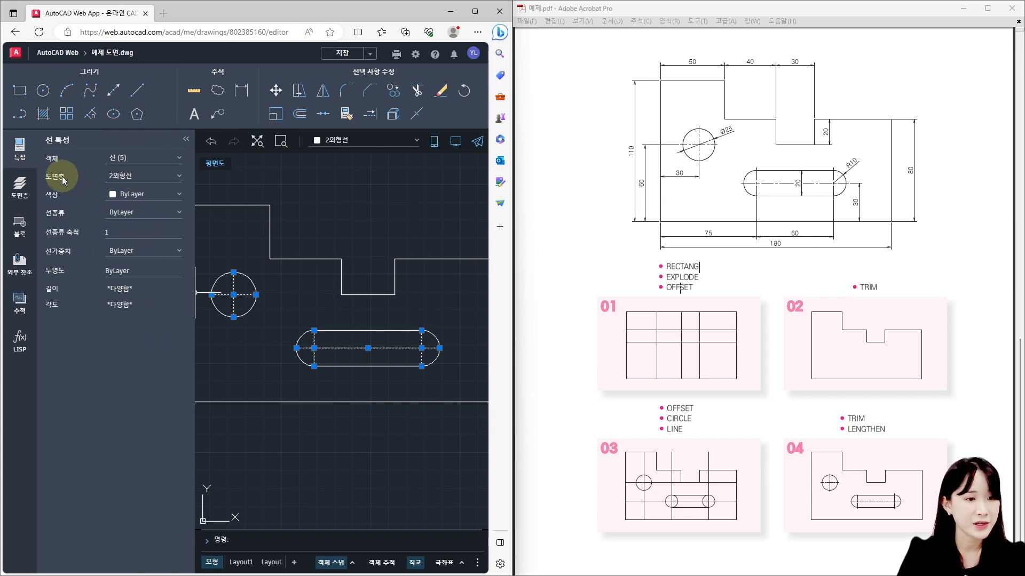
{"action": "left_click", "coordinate": [130, 176]}
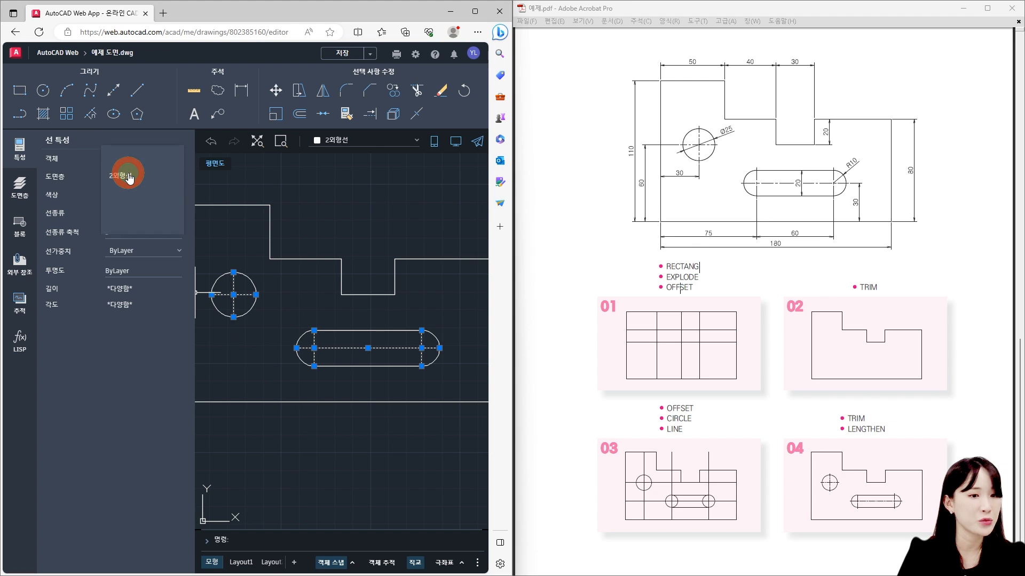
{"action": "left_click", "coordinate": [126, 210]}
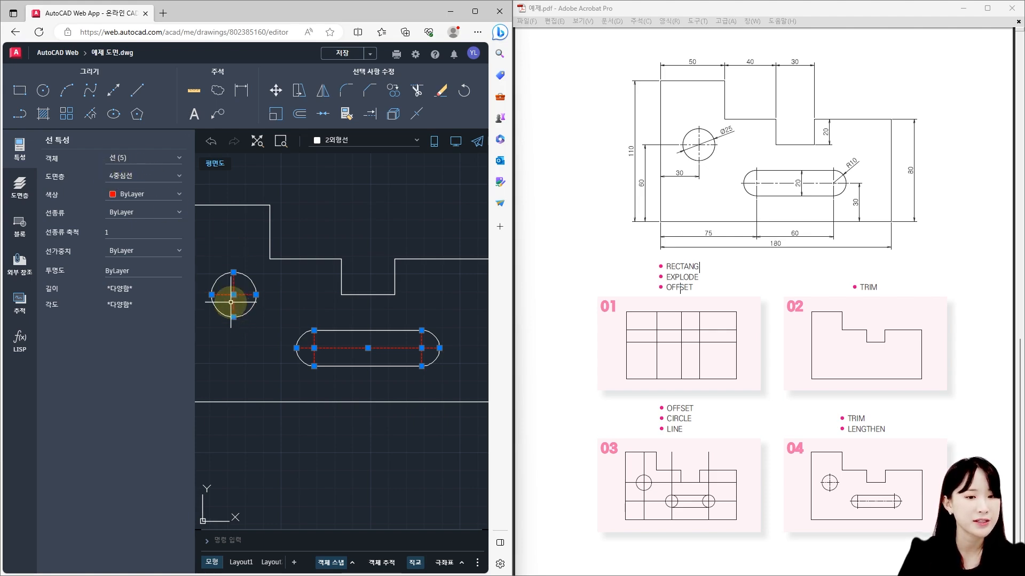
{"action": "scroll", "coordinate": [230, 302], "scroll_direction": "up", "scroll_amount": 8}
{"action": "scroll", "coordinate": [231, 268], "scroll_direction": "down", "scroll_amount": 6}
{"action": "scroll", "coordinate": [374, 336], "scroll_direction": "up", "scroll_amount": 5}
{"action": "key", "text": "Escape"}
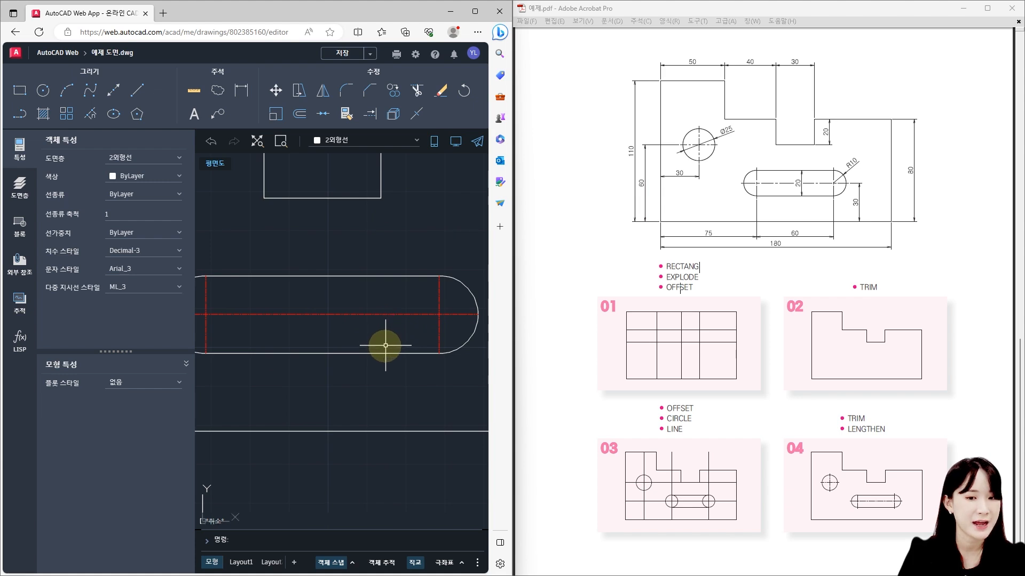
Examine how the centre-line dash pattern displays on the hole and slot, both close up and across the whole plate
{"action": "scroll", "coordinate": [386, 347], "scroll_direction": "down", "scroll_amount": 3}
{"action": "scroll", "coordinate": [219, 288], "scroll_direction": "up", "scroll_amount": 7}
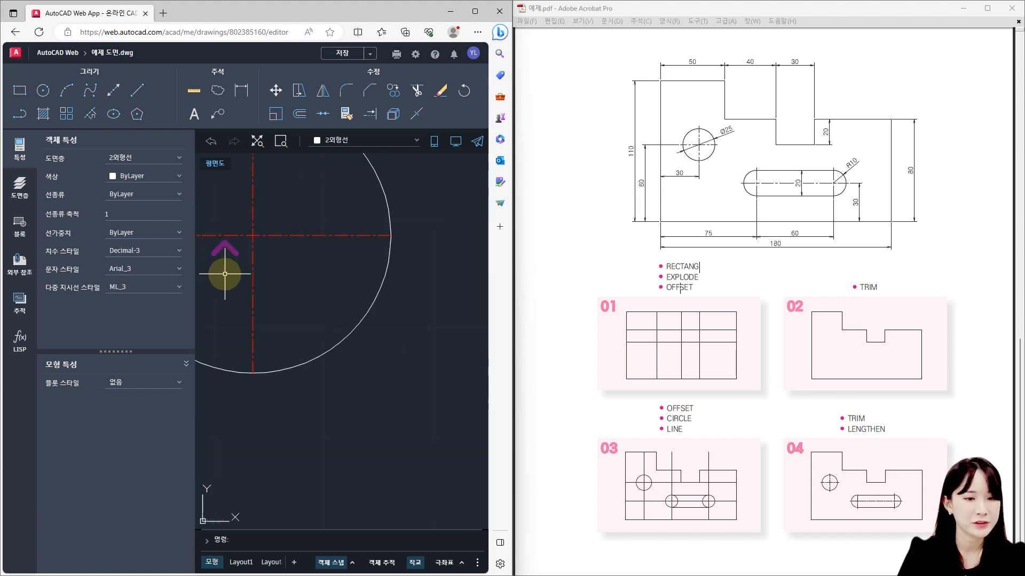
{"action": "scroll", "coordinate": [305, 332], "scroll_direction": "down", "scroll_amount": 2}
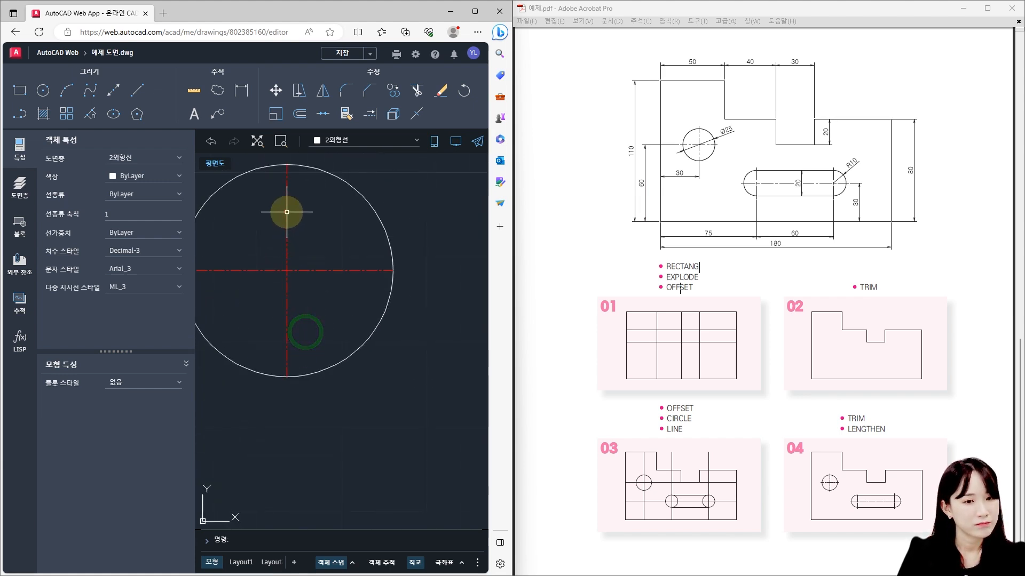
{"action": "left_click", "coordinate": [286, 209]}
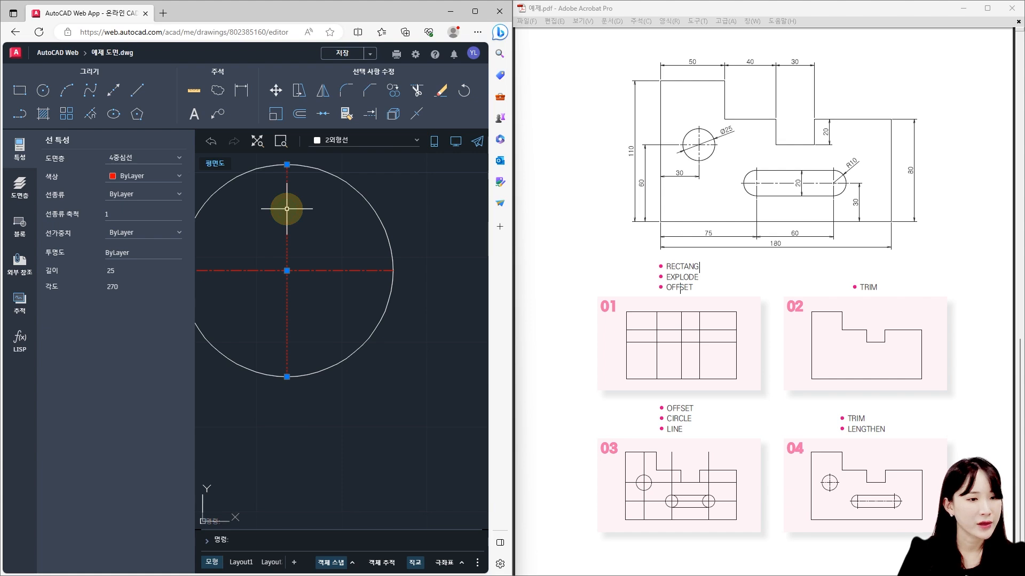
{"action": "key", "text": "Escape"}
{"action": "scroll", "coordinate": [283, 251], "scroll_direction": "down", "scroll_amount": 4}
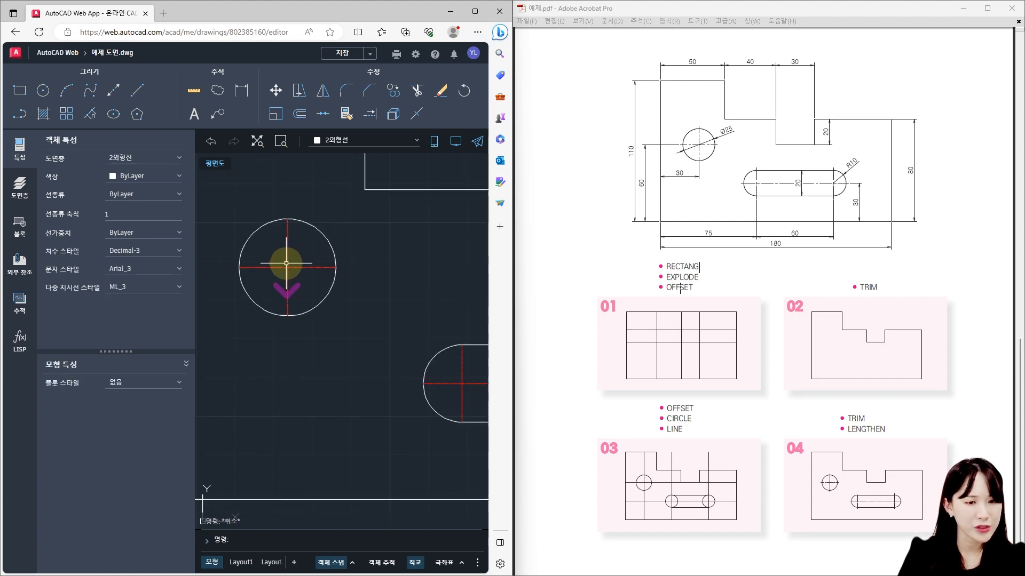
{"action": "scroll", "coordinate": [285, 261], "scroll_direction": "up", "scroll_amount": 4}
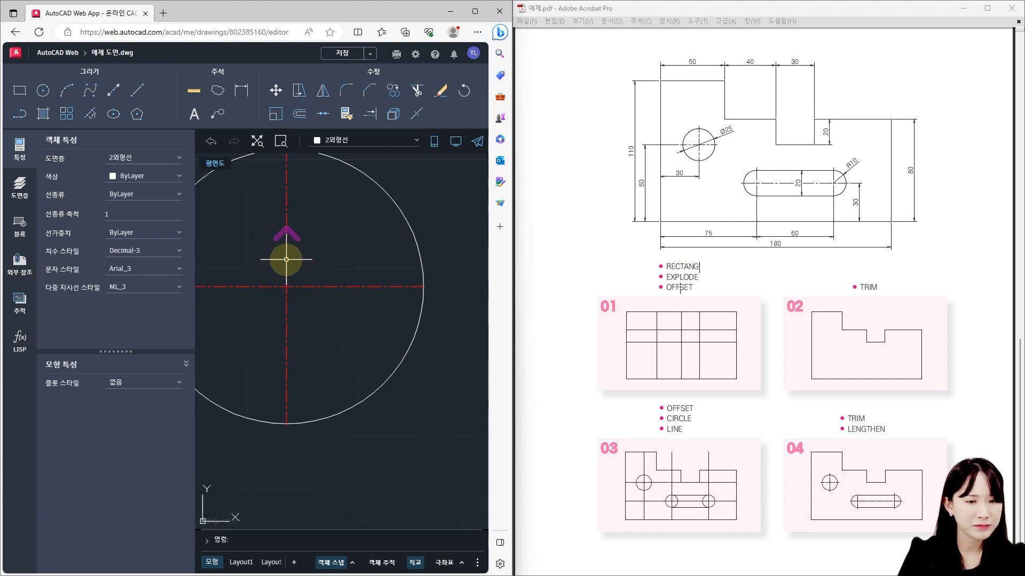
{"action": "scroll", "coordinate": [277, 246], "scroll_direction": "down", "scroll_amount": 5}
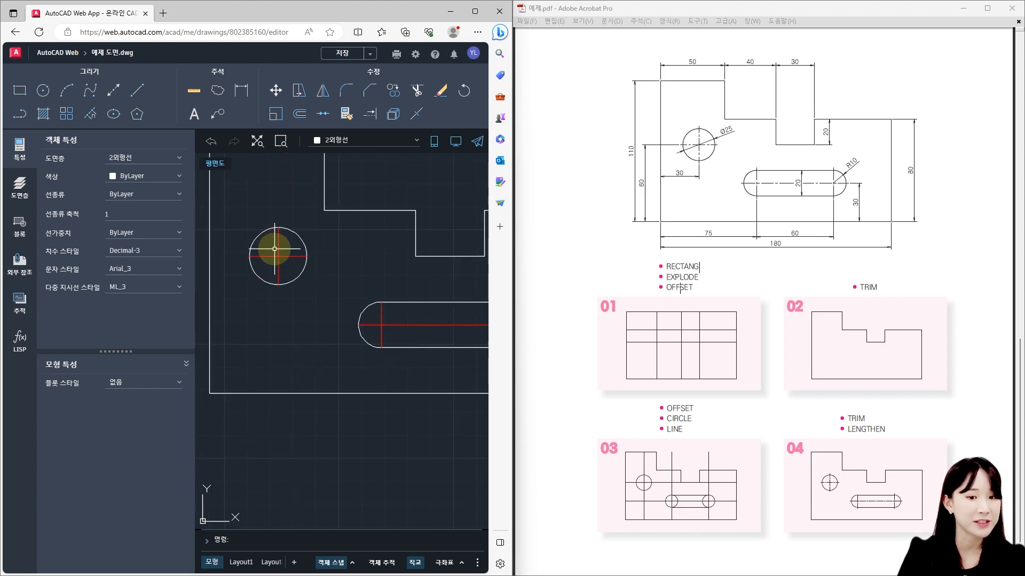
{"action": "scroll", "coordinate": [275, 249], "scroll_direction": "down", "scroll_amount": 2}
{"action": "scroll", "coordinate": [345, 261], "scroll_direction": "down", "scroll_amount": 1}
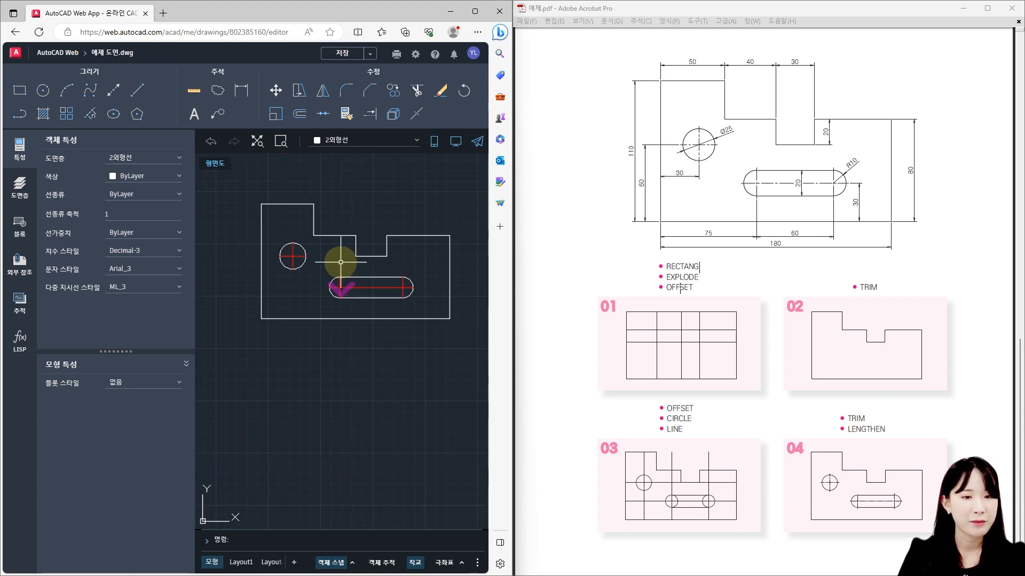
{"action": "scroll", "coordinate": [352, 235], "scroll_direction": "up", "scroll_amount": 4}
{"action": "scroll", "coordinate": [315, 255], "scroll_direction": "down", "scroll_amount": 3}
{"action": "scroll", "coordinate": [315, 256], "scroll_direction": "down", "scroll_amount": 1}
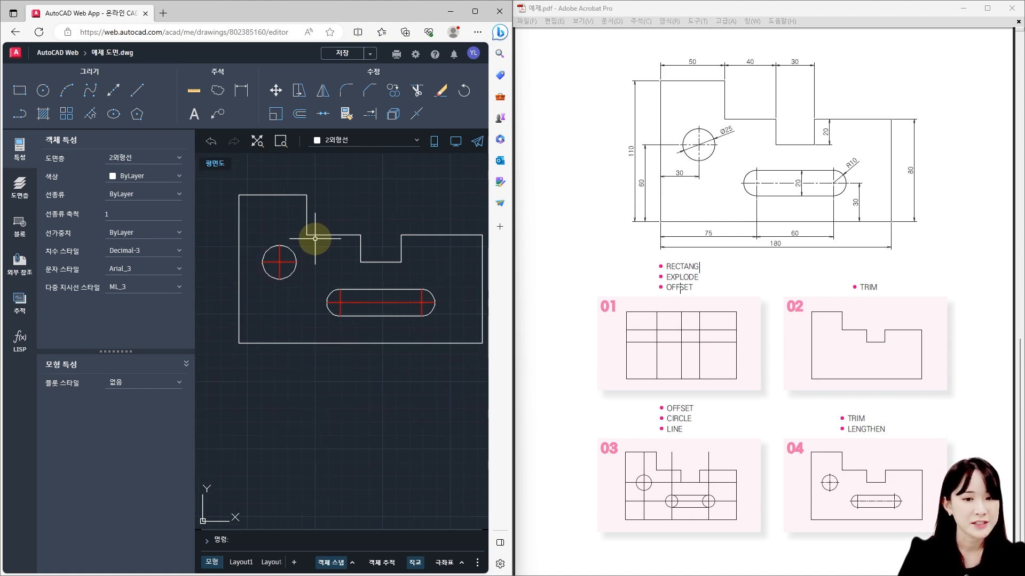
Set the linetype scale of the five hole and slot centre lines to 2
{"action": "scroll", "coordinate": [291, 260], "scroll_direction": "up", "scroll_amount": 3}
{"action": "left_click", "coordinate": [254, 282]}
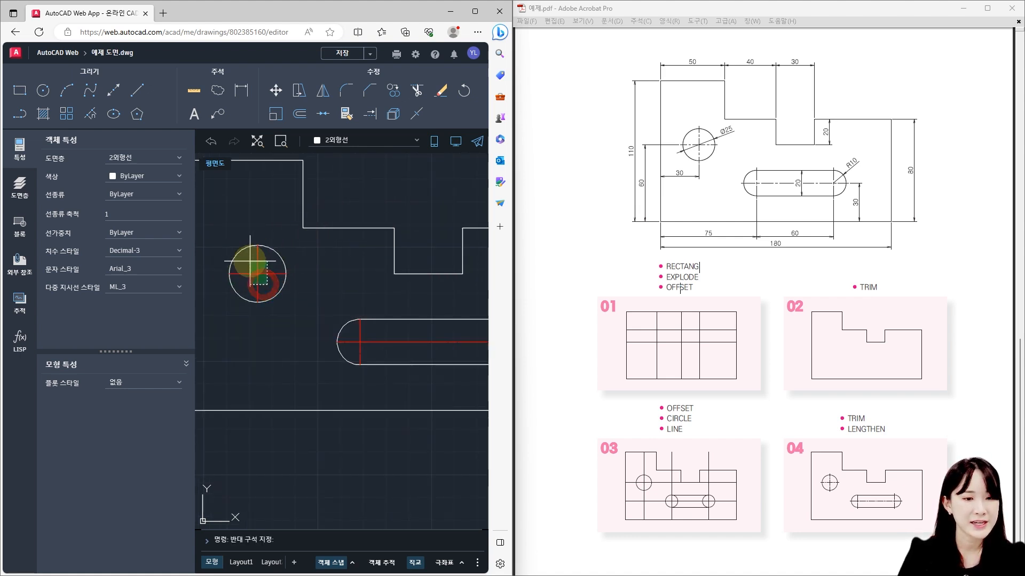
{"action": "left_click", "coordinate": [246, 258]}
{"action": "scroll", "coordinate": [222, 280], "scroll_direction": "down", "scroll_amount": 2}
{"action": "scroll", "coordinate": [337, 320], "scroll_direction": "up", "scroll_amount": 3}
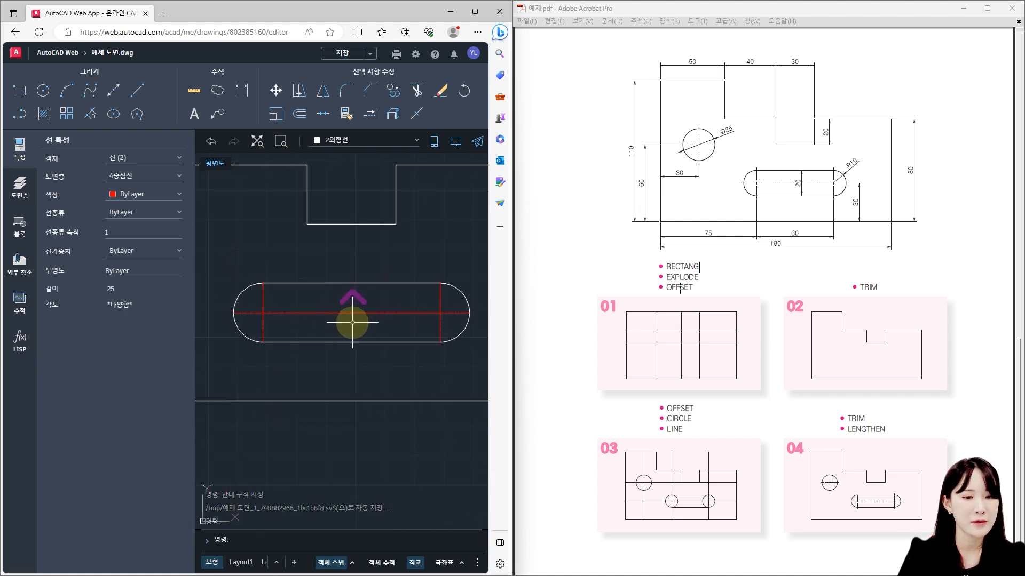
{"action": "left_click", "coordinate": [449, 324]}
{"action": "left_click", "coordinate": [255, 302]}
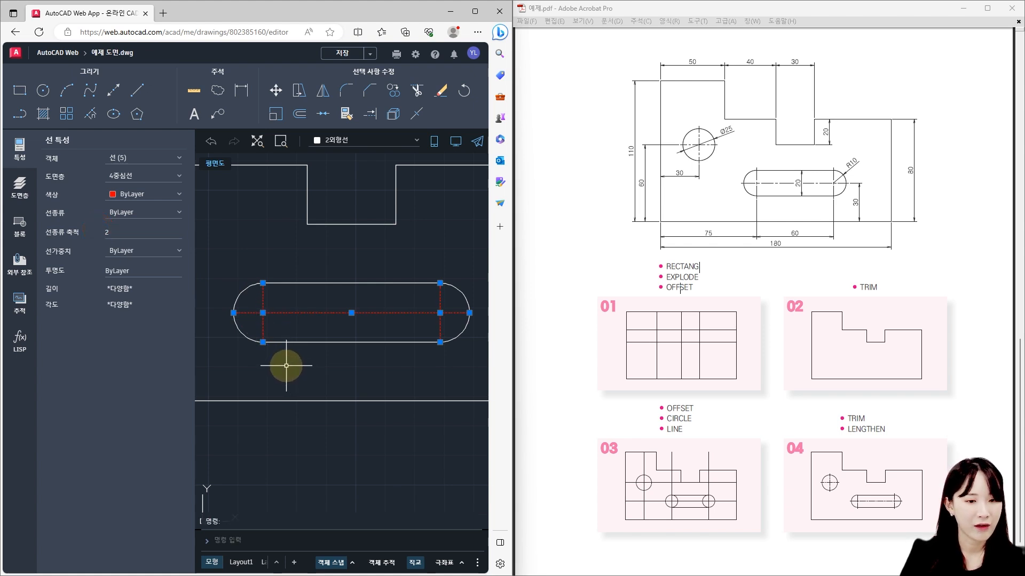
{"action": "scroll", "coordinate": [281, 325], "scroll_direction": "up", "scroll_amount": 5}
{"action": "scroll", "coordinate": [275, 332], "scroll_direction": "down", "scroll_amount": 3}
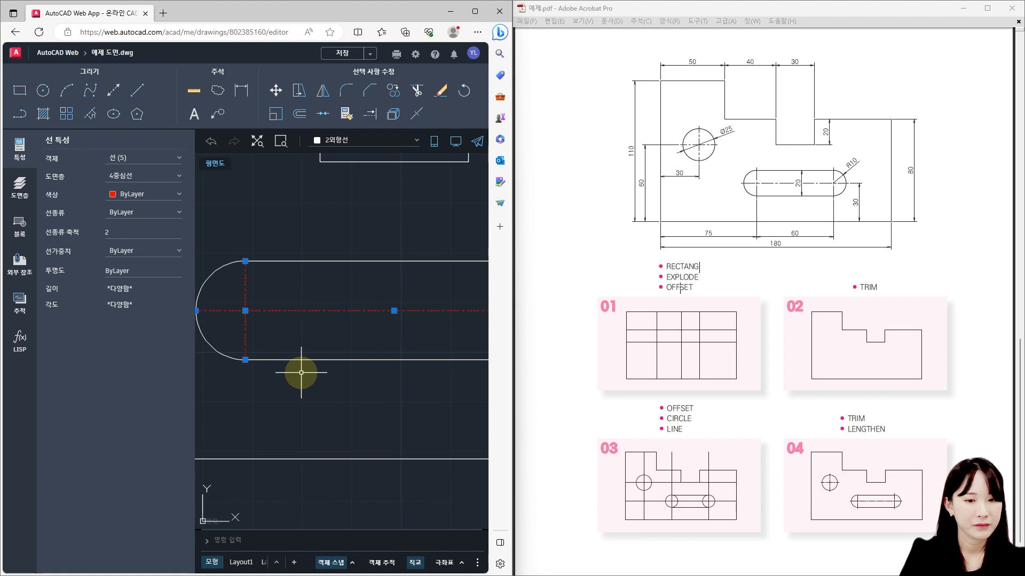
{"action": "key", "text": "Escape"}
Set the linetype scale of all five hole and slot centre lines to 3
{"action": "scroll", "coordinate": [293, 366], "scroll_direction": "down", "scroll_amount": 3}
{"action": "scroll", "coordinate": [272, 347], "scroll_direction": "up", "scroll_amount": 5}
{"action": "scroll", "coordinate": [282, 337], "scroll_direction": "up", "scroll_amount": 3}
{"action": "scroll", "coordinate": [296, 322], "scroll_direction": "down", "scroll_amount": 3}
{"action": "scroll", "coordinate": [297, 331], "scroll_direction": "down", "scroll_amount": 3}
{"action": "left_click", "coordinate": [470, 340]}
{"action": "left_click", "coordinate": [275, 310]}
{"action": "scroll", "coordinate": [359, 343], "scroll_direction": "down", "scroll_amount": 3}
{"action": "scroll", "coordinate": [238, 283], "scroll_direction": "up", "scroll_amount": 1}
{"action": "scroll", "coordinate": [257, 305], "scroll_direction": "up", "scroll_amount": 3}
{"action": "left_click", "coordinate": [275, 290]}
{"action": "left_click", "coordinate": [239, 263]}
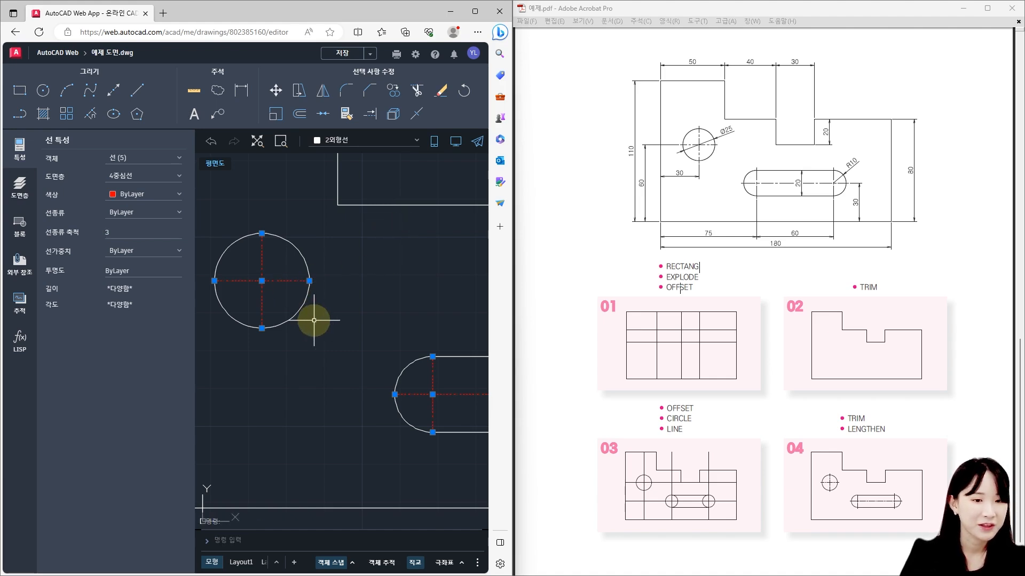
{"action": "key", "text": "Escape"}
Reselect the hole and slot centre lines, edit their shared linetype scale again, and close the object properties
{"action": "scroll", "coordinate": [250, 288], "scroll_direction": "up", "scroll_amount": 1}
{"action": "scroll", "coordinate": [252, 263], "scroll_direction": "down", "scroll_amount": 4}
{"action": "scroll", "coordinate": [253, 280], "scroll_direction": "up", "scroll_amount": 2}
{"action": "scroll", "coordinate": [253, 280], "scroll_direction": "up", "scroll_amount": 1}
{"action": "left_click", "coordinate": [247, 270]}
{"action": "left_click", "coordinate": [229, 250]}
{"action": "middle_click_drag", "start_coordinate": [335, 321], "coordinate": [295, 313]}
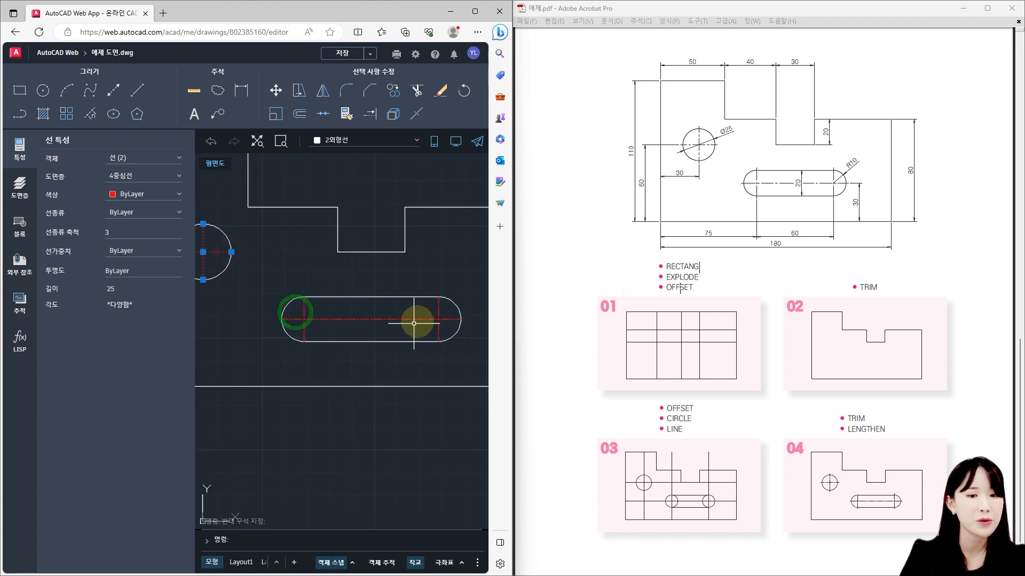
{"action": "left_click", "coordinate": [449, 329]}
{"action": "left_click", "coordinate": [296, 317]}
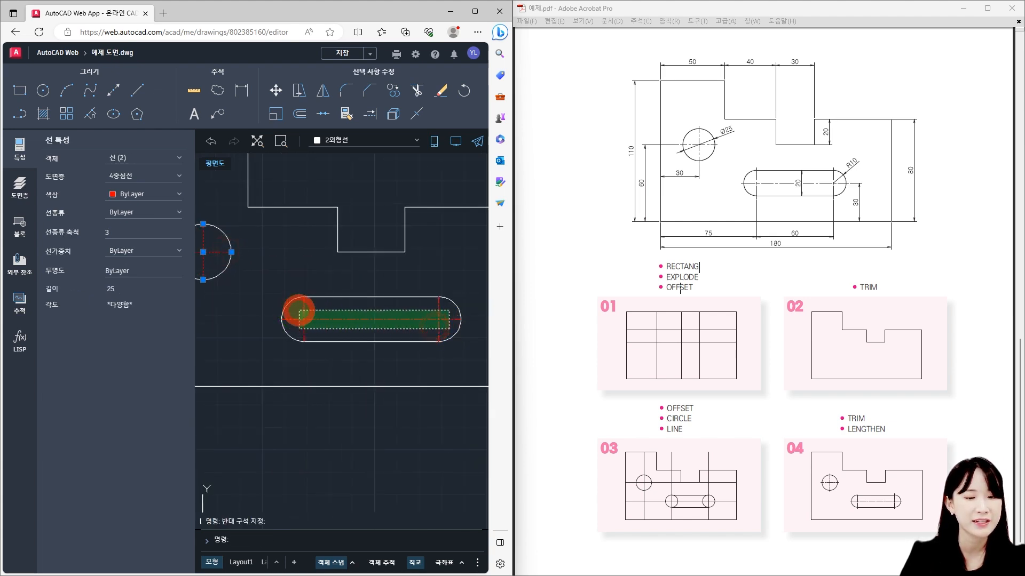
{"action": "left_click", "coordinate": [118, 231]}
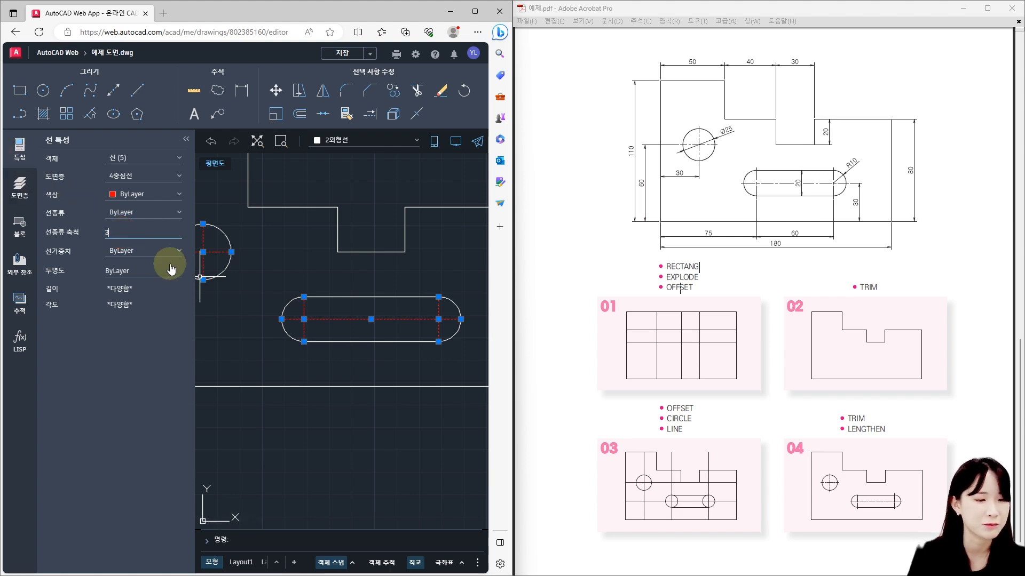
{"action": "key", "text": "Escape"}
{"action": "scroll", "coordinate": [353, 345], "scroll_direction": "down", "scroll_amount": 1}
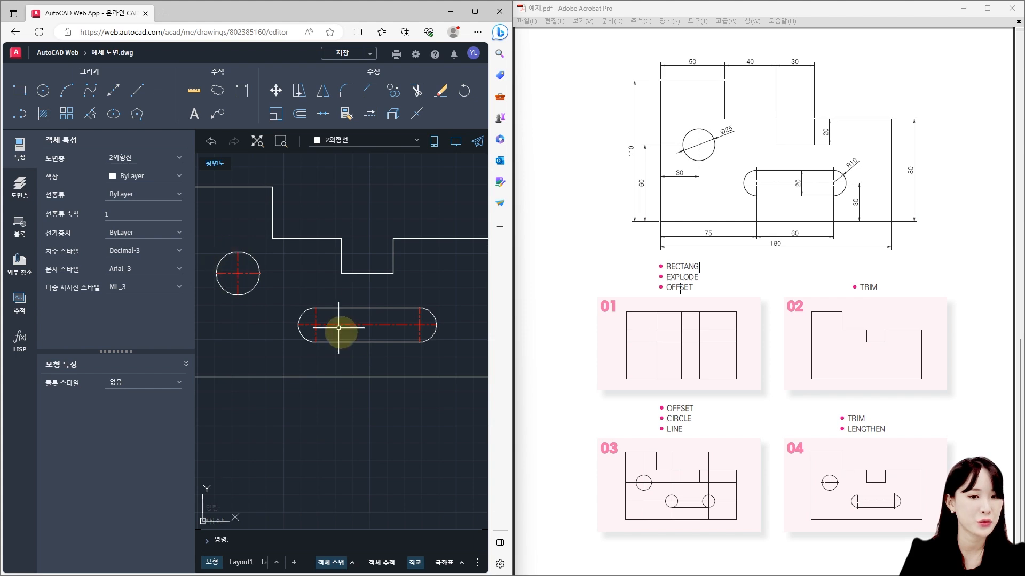
{"action": "scroll", "coordinate": [238, 273], "scroll_direction": "up", "scroll_amount": 5}
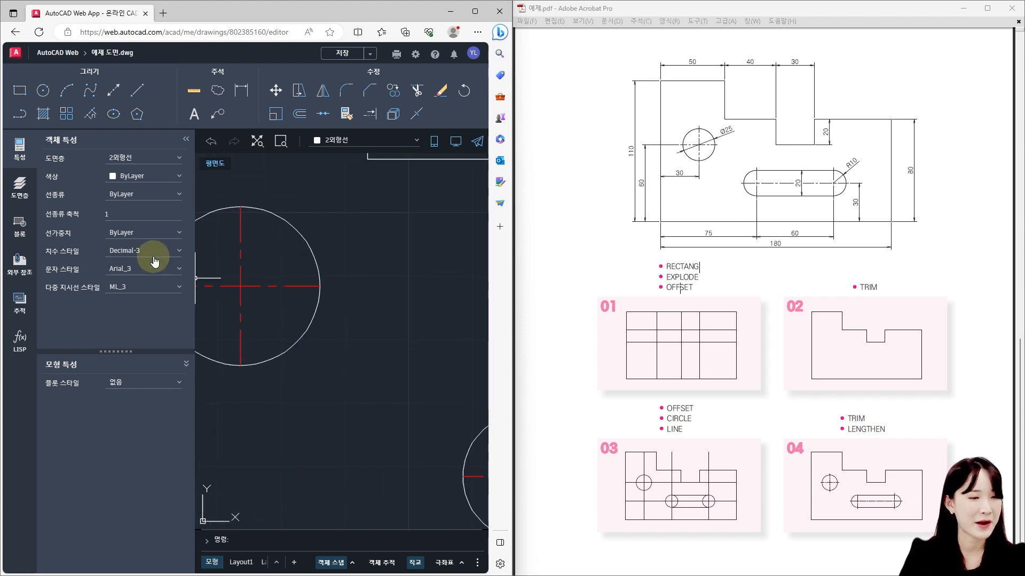
{"action": "left_click", "coordinate": [186, 141]}
Stretch the upper end of the hole's vertical centre line straight up, a short distance beyond the circle
{"action": "scroll", "coordinate": [128, 347], "scroll_direction": "down", "scroll_amount": 5}
{"action": "middle_click_drag", "start_coordinate": [236, 398], "coordinate": [206, 386]}
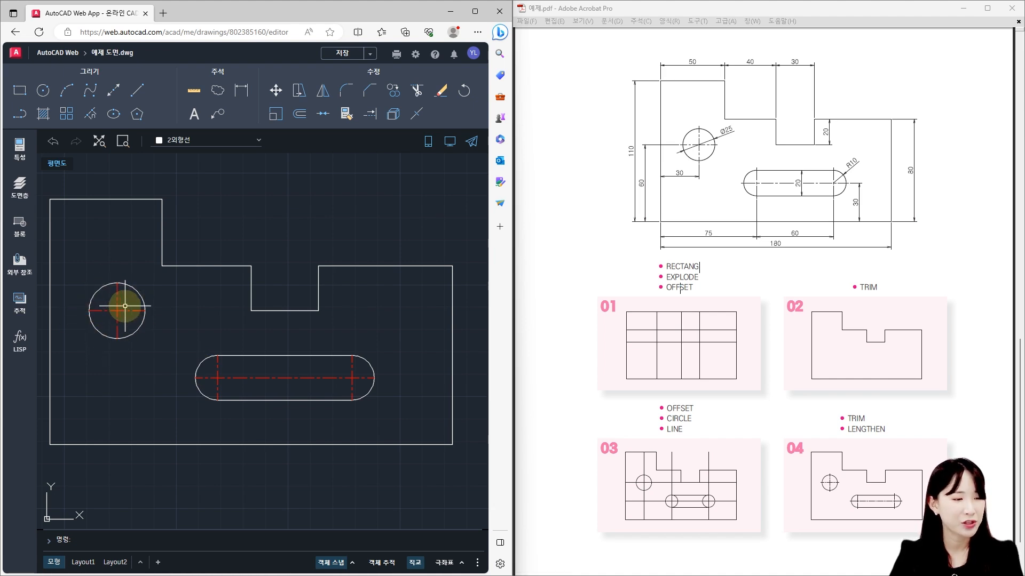
{"action": "scroll", "coordinate": [127, 305], "scroll_direction": "up", "scroll_amount": 5}
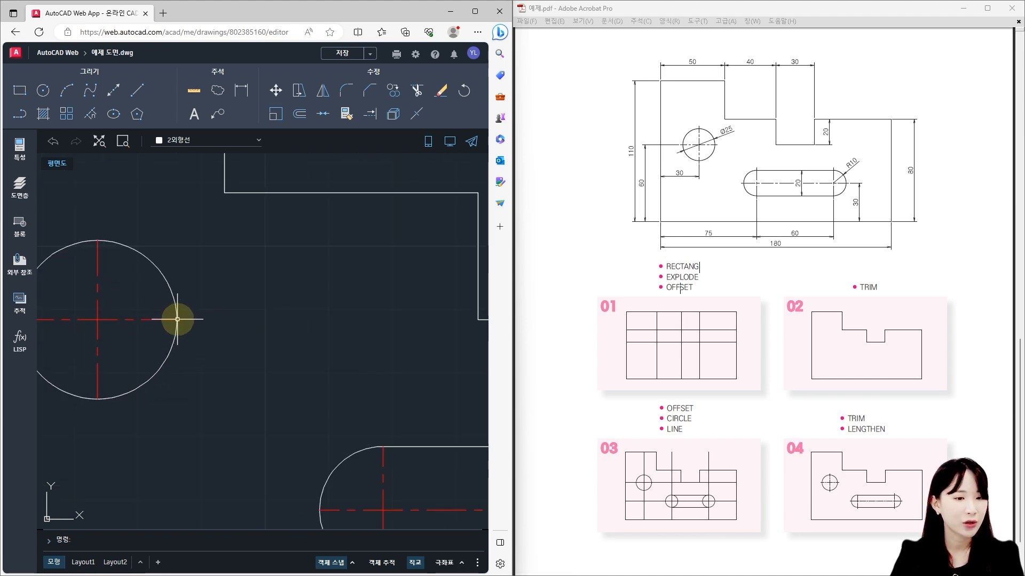
{"action": "scroll", "coordinate": [279, 252], "scroll_direction": "down", "scroll_amount": 3}
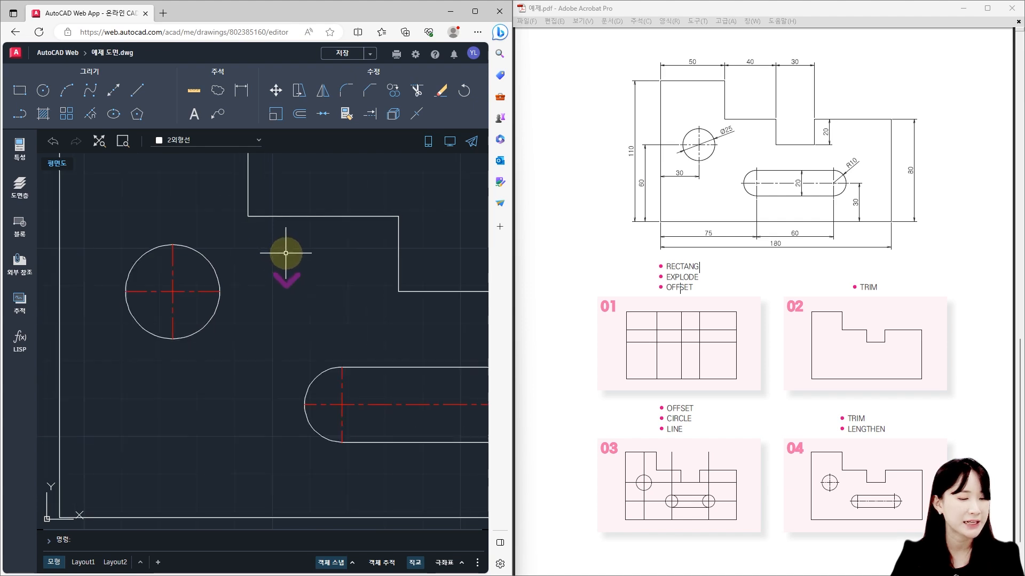
{"action": "scroll", "coordinate": [187, 259], "scroll_direction": "up", "scroll_amount": 4}
{"action": "left_click", "coordinate": [155, 248]}
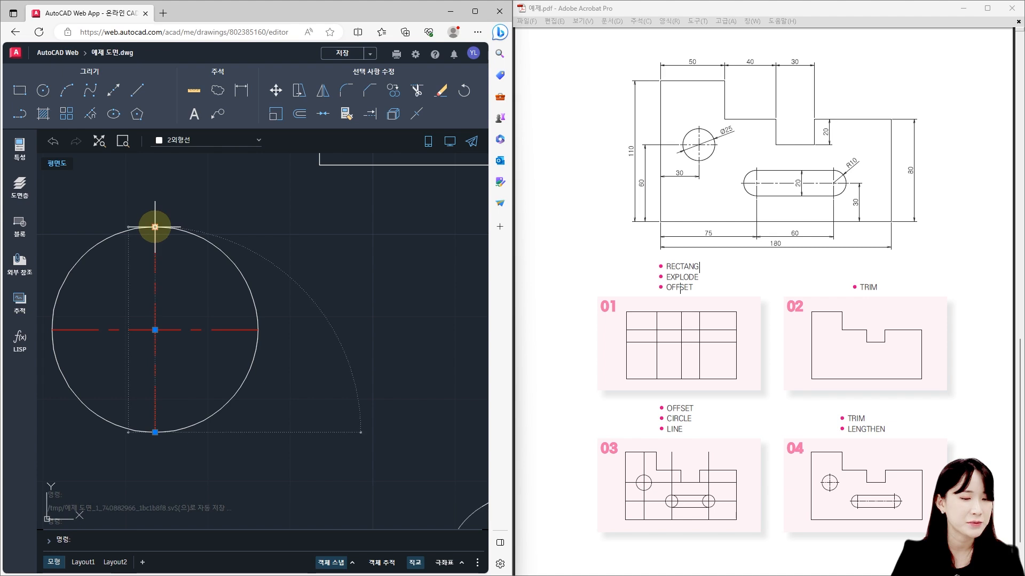
{"action": "left_click", "coordinate": [155, 227]}
{"action": "left_click", "coordinate": [161, 183]}
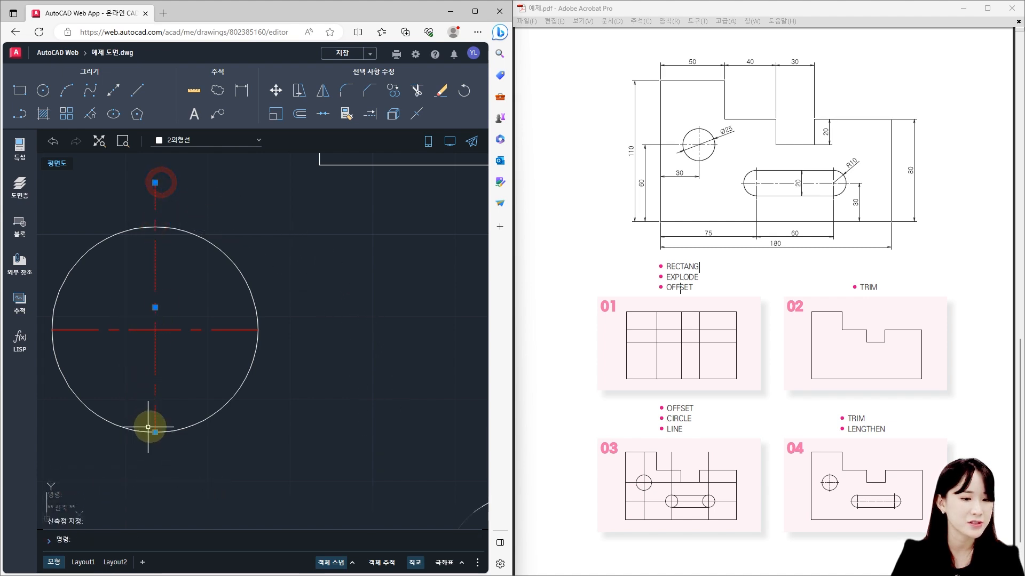
Stretch the lower end of the hole's vertical centre line straight down past the circle, and undo the stretches at both ends
{"action": "left_click", "coordinate": [155, 433]}
{"action": "left_click", "coordinate": [146, 480]}
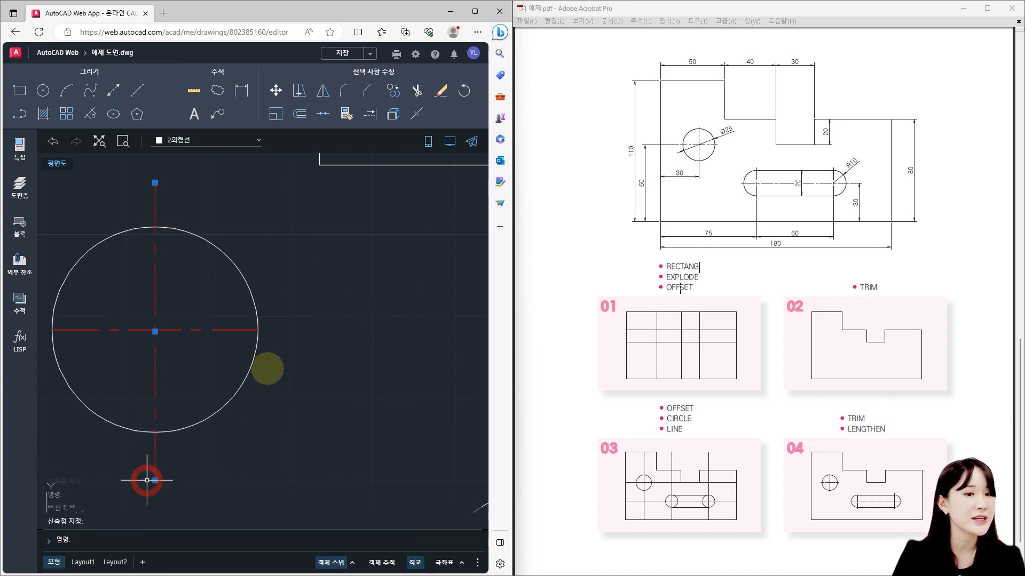
{"action": "key", "text": "Escape"}
{"action": "scroll", "coordinate": [261, 347], "scroll_direction": "down", "scroll_amount": 2}
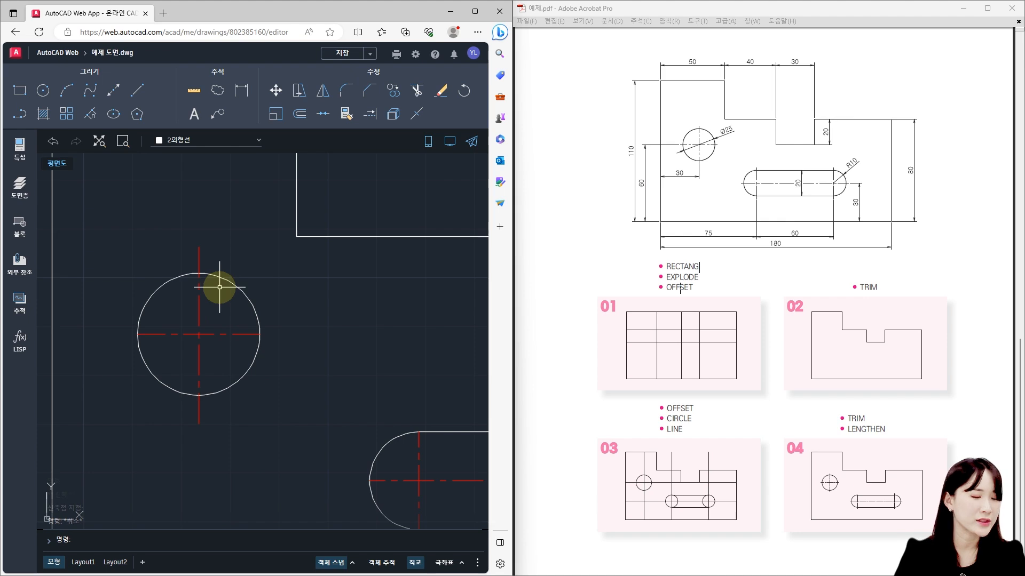
{"action": "scroll", "coordinate": [225, 282], "scroll_direction": "up", "scroll_amount": 2}
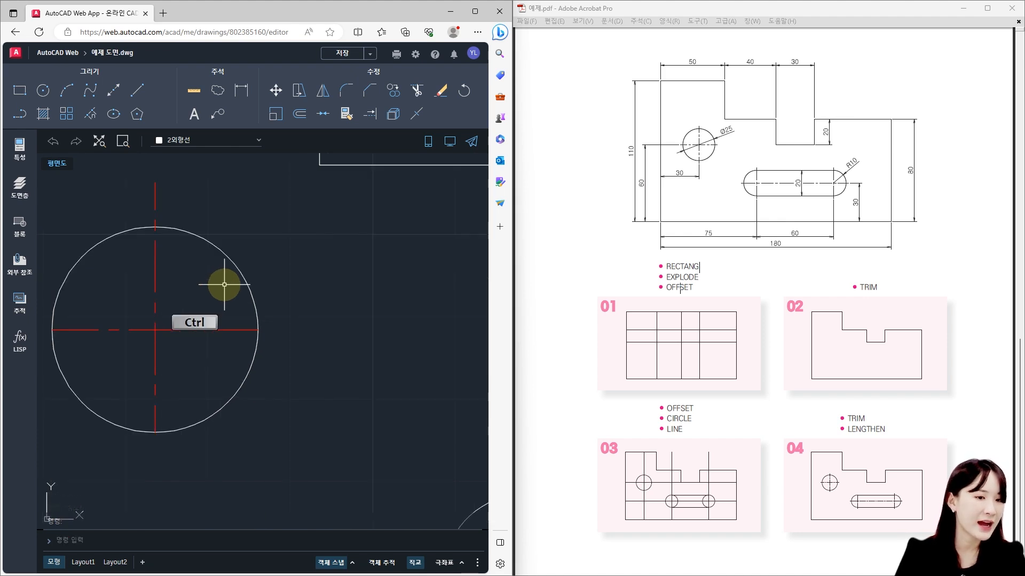
{"action": "scroll", "coordinate": [149, 293], "scroll_direction": "down", "scroll_amount": 3}
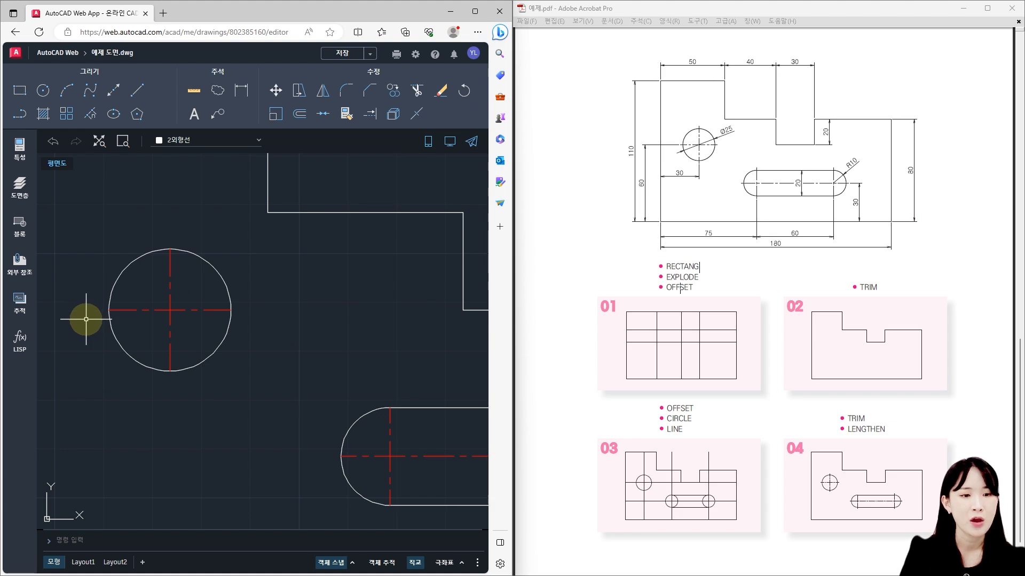
Try to run the LENGTHEN command for the hole's centre lines
{"action": "middle_click_drag", "start_coordinate": [104, 324], "coordinate": [131, 325]}
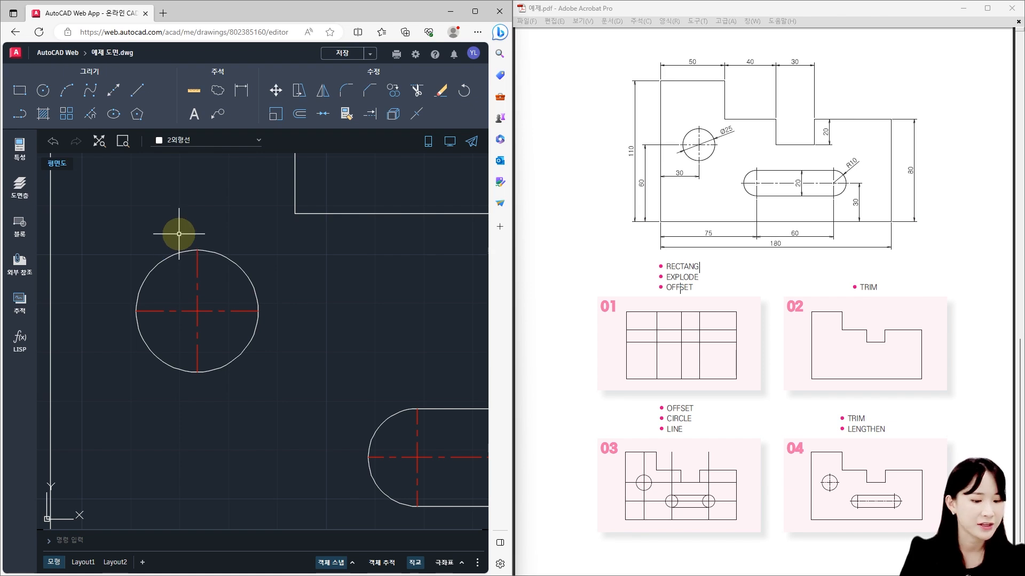
{"action": "type", "text": "lengthen"}
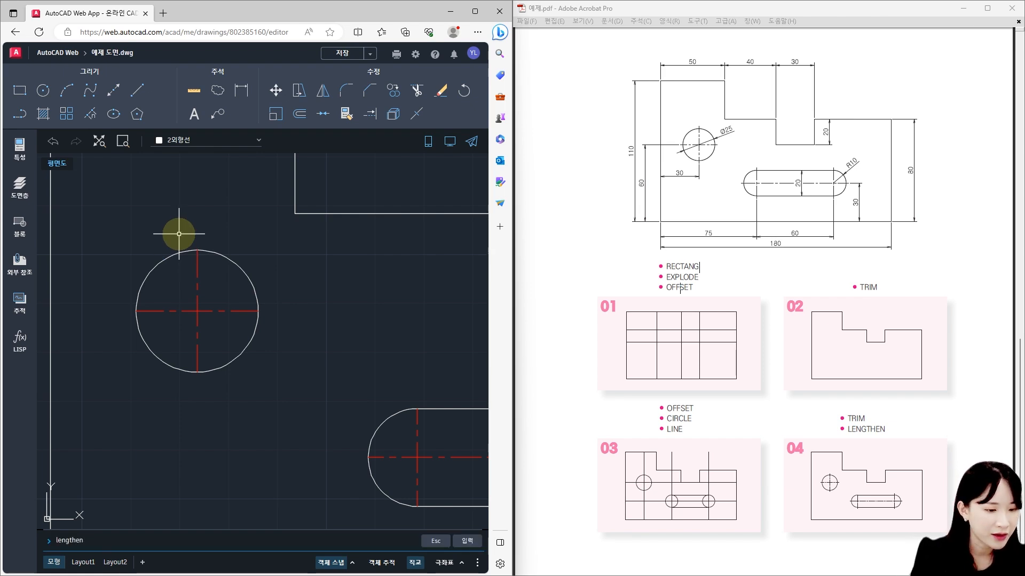
{"action": "key", "text": "Return"}
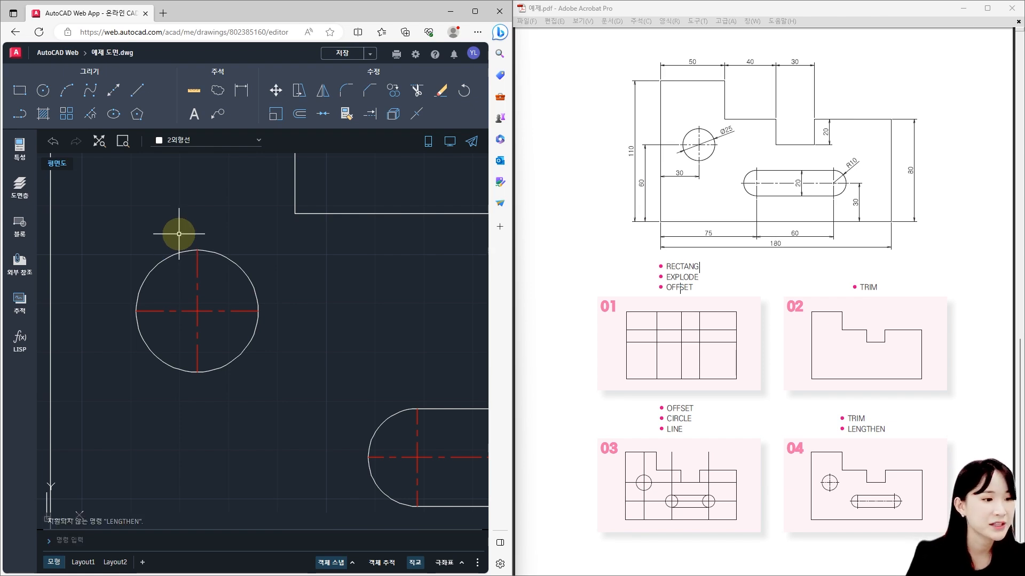
{"action": "key", "text": "Escape"}
Stretch both ends of the hole's vertical centre line a short, roughly equal distance above and below the circle
{"action": "scroll", "coordinate": [196, 277], "scroll_direction": "up", "scroll_amount": 3}
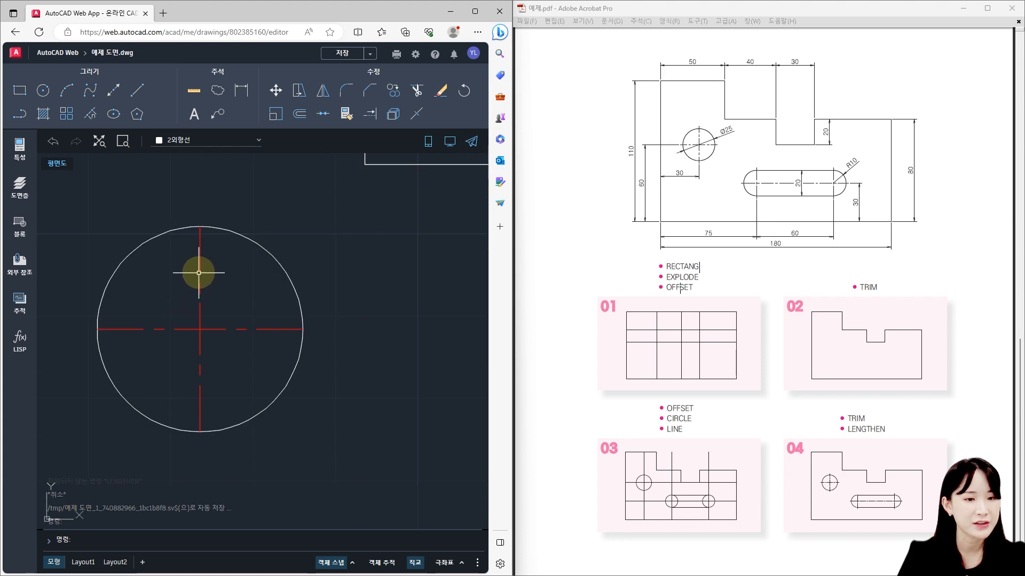
{"action": "left_click", "coordinate": [200, 266]}
{"action": "scroll", "coordinate": [198, 237], "scroll_direction": "down", "scroll_amount": 2}
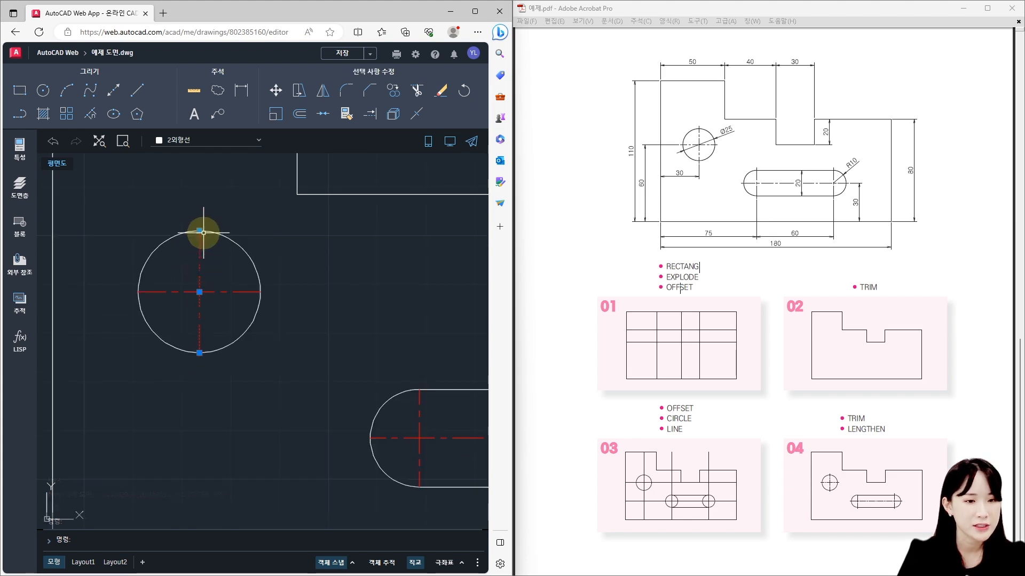
{"action": "left_click", "coordinate": [199, 200]}
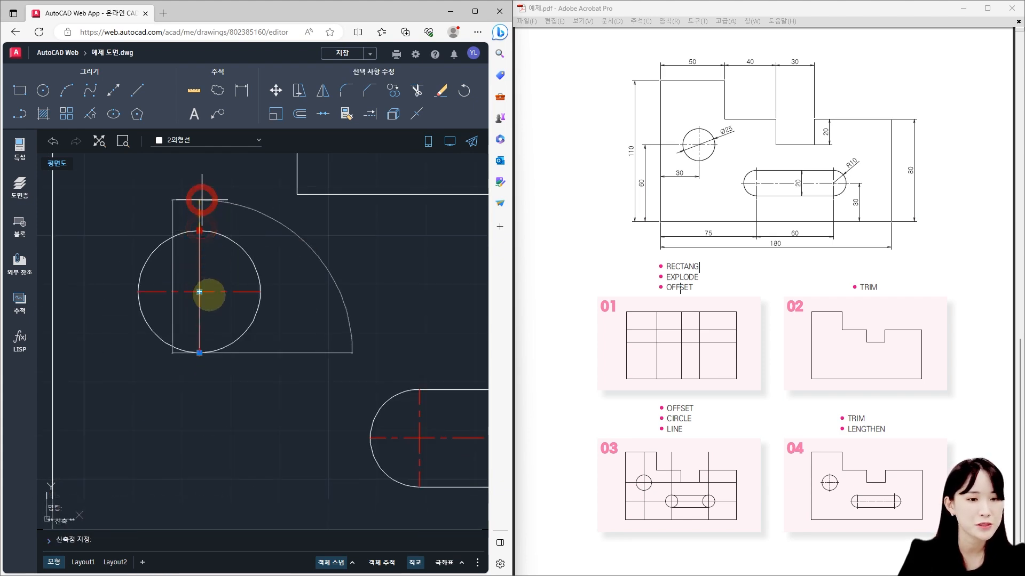
{"action": "key", "text": "Escape"}
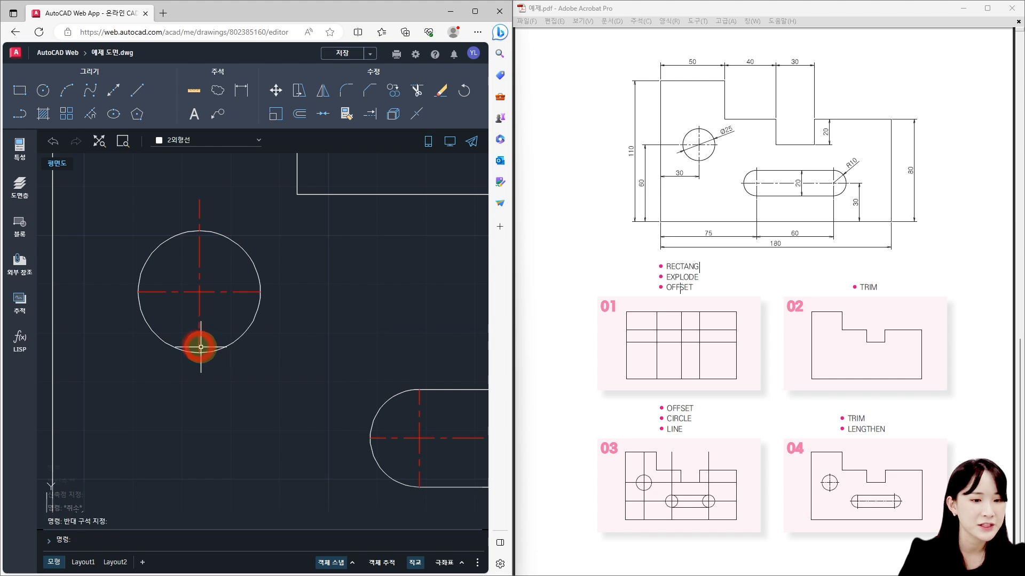
{"action": "left_click", "coordinate": [201, 353]}
{"action": "left_click", "coordinate": [199, 353]}
{"action": "left_click", "coordinate": [199, 384]}
{"action": "key", "text": "Escape"}
Stretch both ends of the hole's horizontal centre line a short distance beyond the circle on each side
{"action": "left_click", "coordinate": [239, 293]}
{"action": "left_click", "coordinate": [260, 292]}
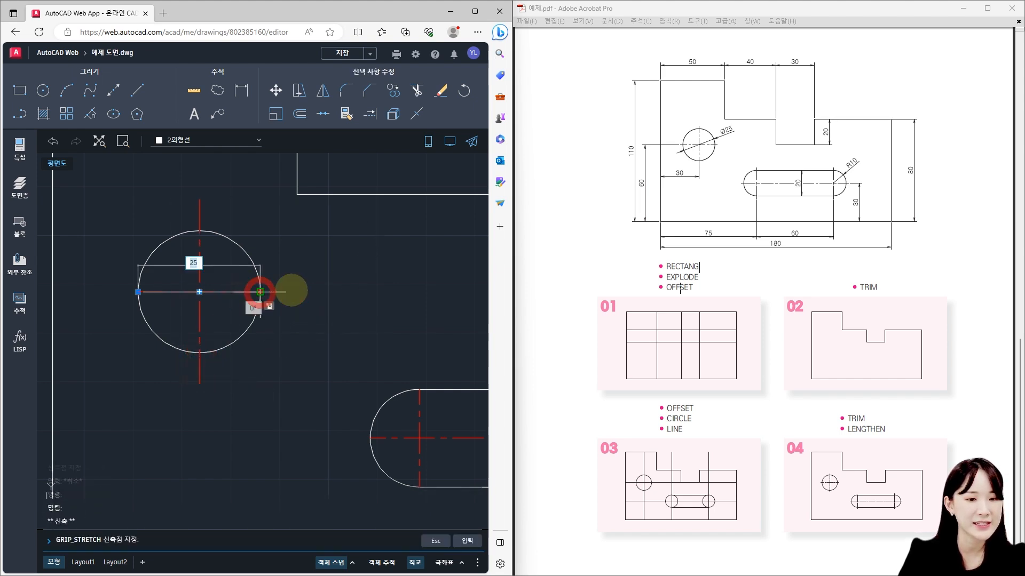
{"action": "left_click", "coordinate": [291, 292]}
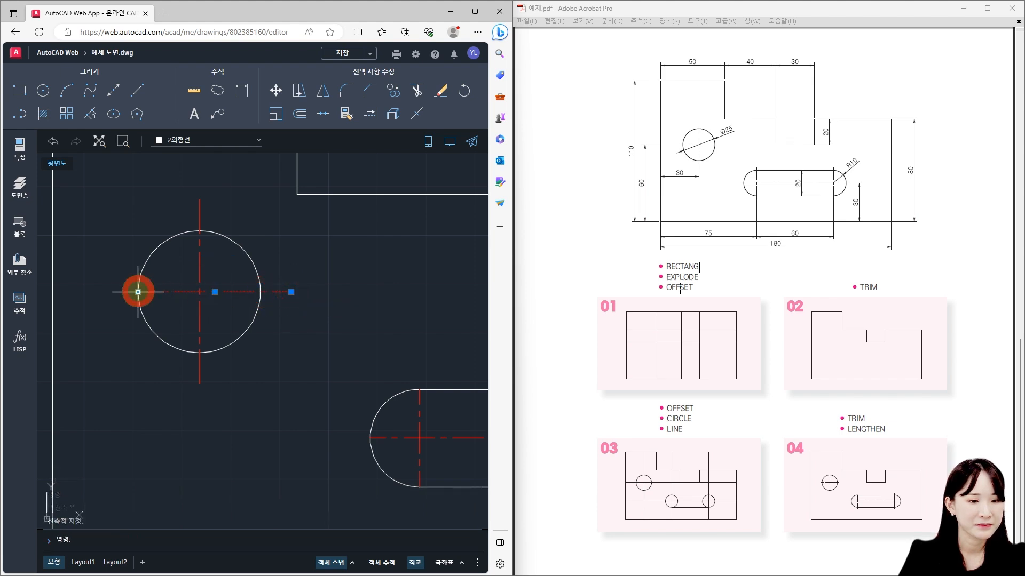
{"action": "left_click", "coordinate": [138, 292]}
{"action": "key", "text": "Escape"}
{"action": "key", "text": "Escape"}
{"action": "scroll", "coordinate": [65, 311], "scroll_direction": "down", "scroll_amount": 2}
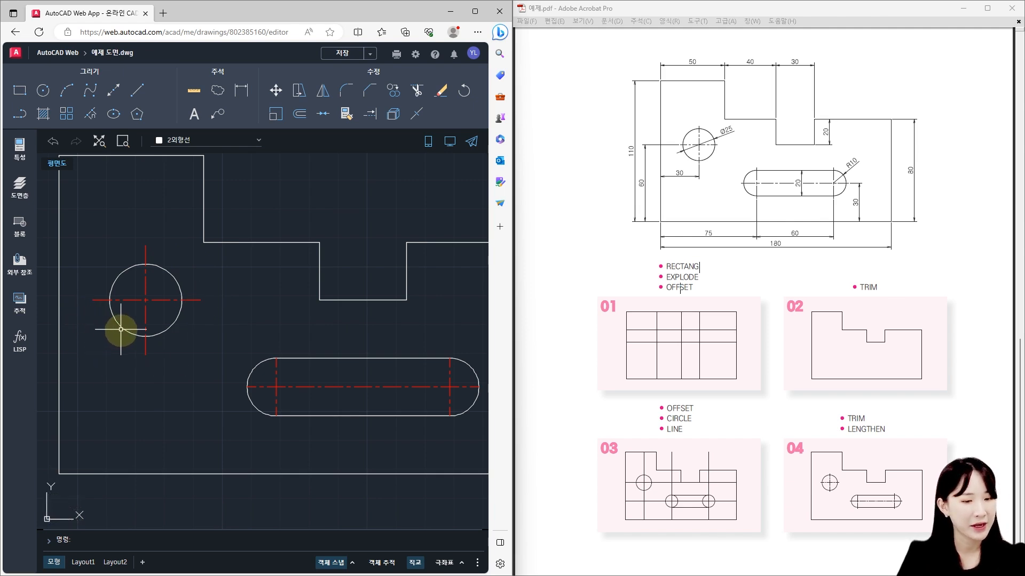
Stretch the left end of the slot's horizontal centre line about 5 units beyond the slot's left arc
{"action": "scroll", "coordinate": [220, 365], "scroll_direction": "up", "scroll_amount": 3}
{"action": "left_click", "coordinate": [217, 368]}
{"action": "left_click", "coordinate": [194, 370]}
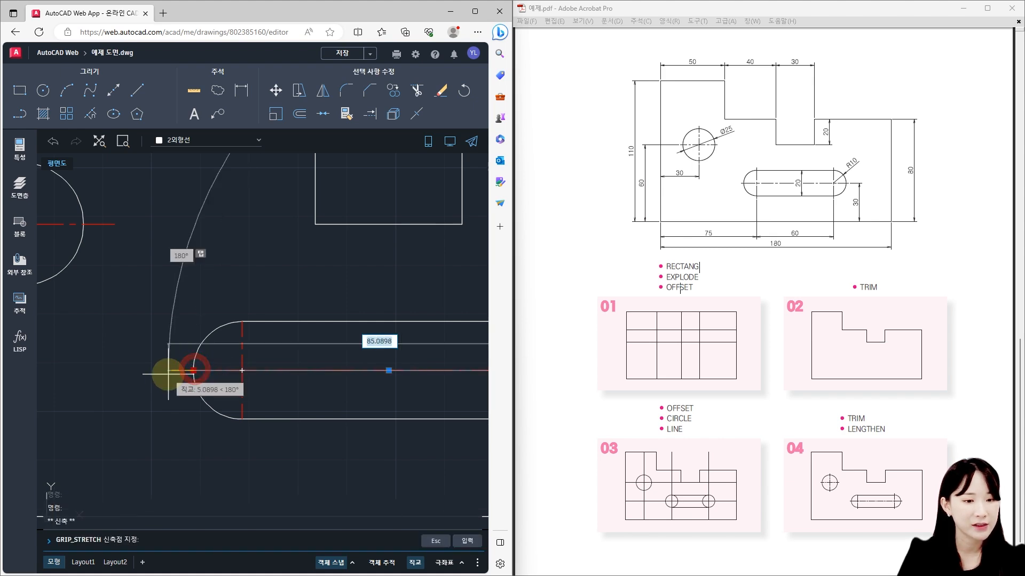
{"action": "left_click", "coordinate": [168, 373]}
{"action": "key", "text": "Escape"}
Stretch both ends of the slot's left vertical centre line a short distance above and below the slot outline
{"action": "left_click", "coordinate": [241, 340]}
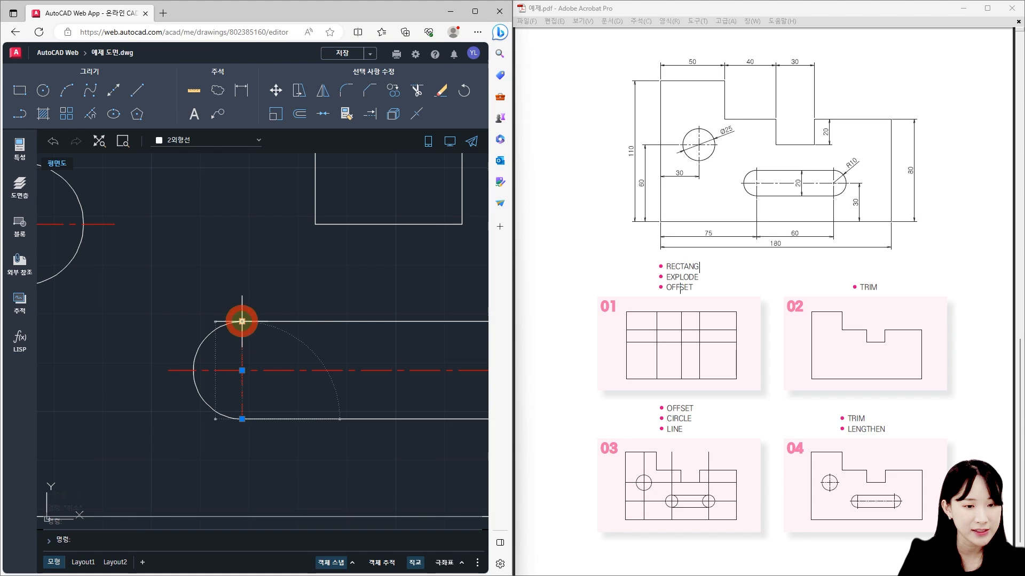
{"action": "left_click", "coordinate": [242, 321]}
{"action": "left_click", "coordinate": [241, 300]}
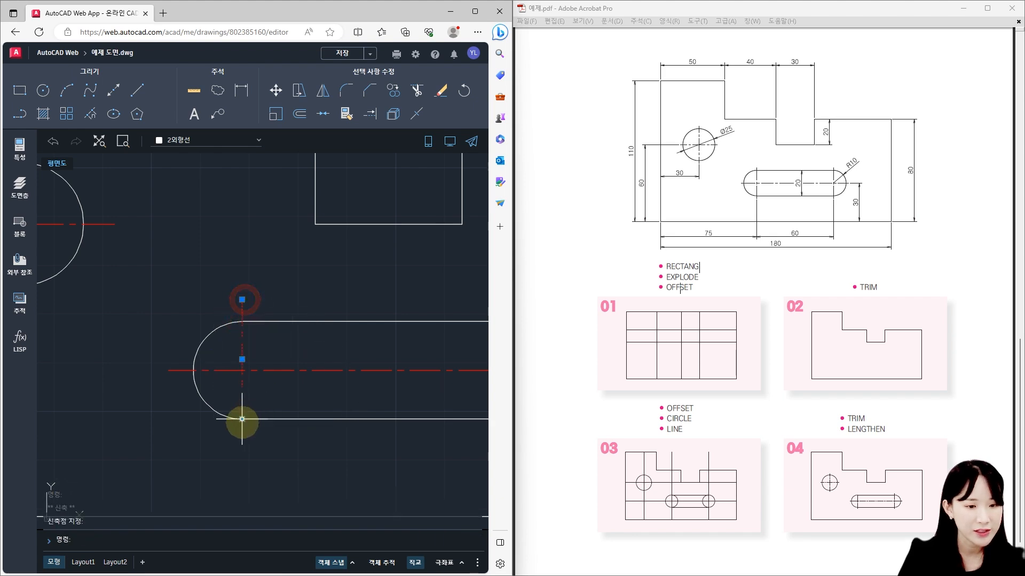
{"action": "left_click", "coordinate": [242, 418]}
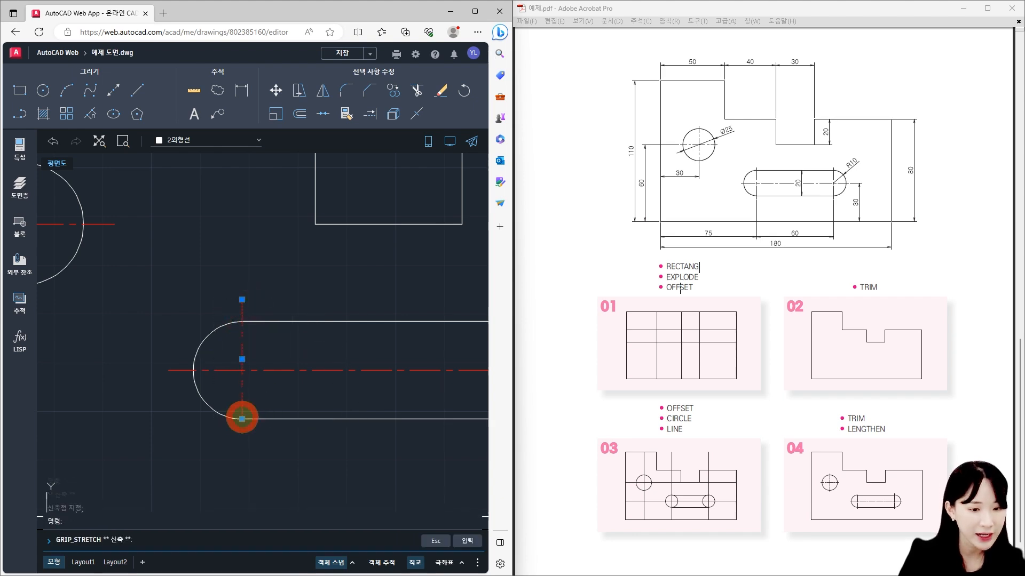
{"action": "left_click", "coordinate": [242, 447]}
{"action": "key", "text": "Escape"}
Stretch both ends of the slot's right vertical centre line a short distance above and below the slot outline
{"action": "scroll", "coordinate": [168, 417], "scroll_direction": "down", "scroll_amount": 3}
{"action": "scroll", "coordinate": [336, 403], "scroll_direction": "up", "scroll_amount": 3}
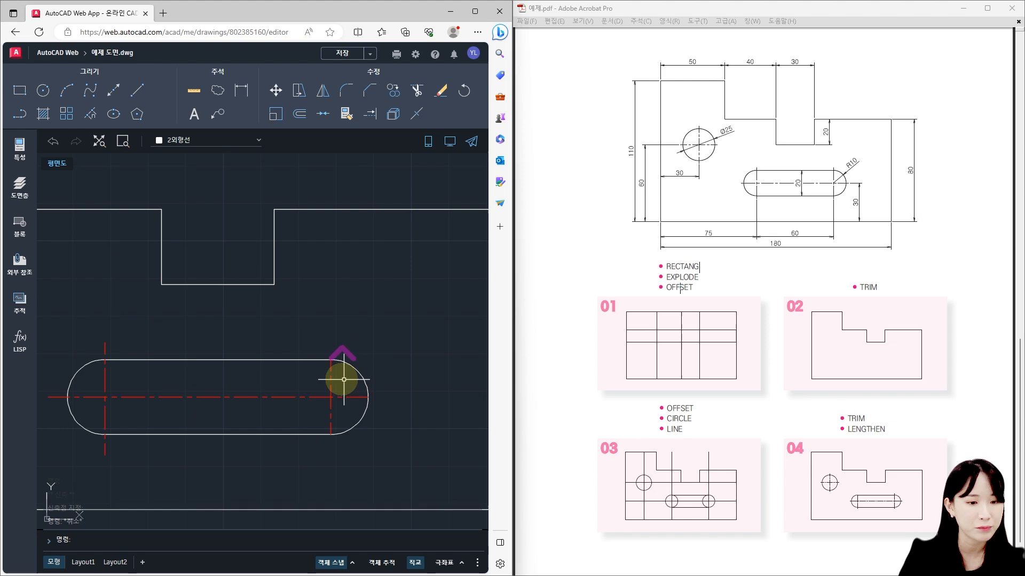
{"action": "left_click", "coordinate": [331, 373]}
{"action": "left_click", "coordinate": [331, 360]}
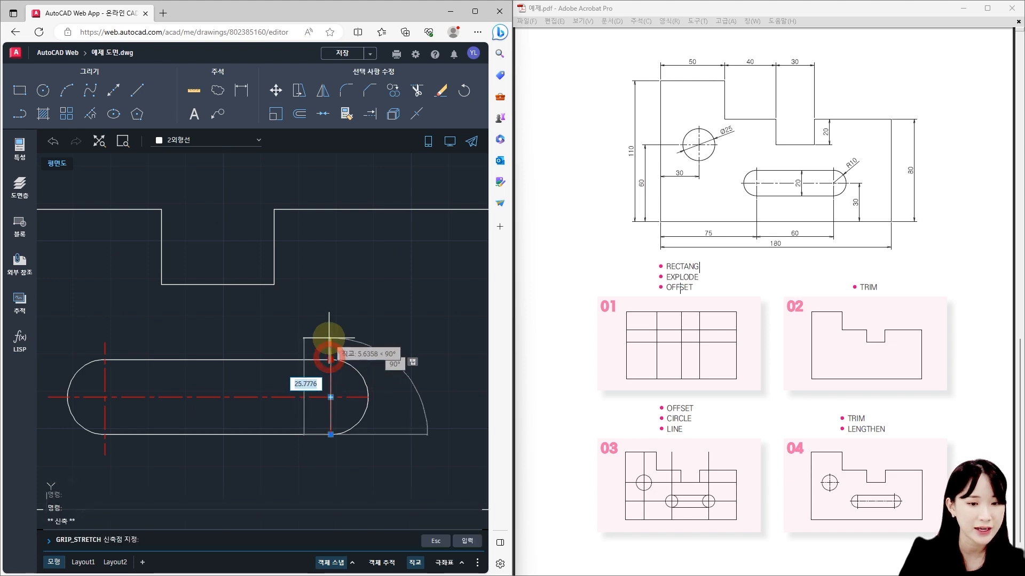
{"action": "left_click", "coordinate": [331, 340]}
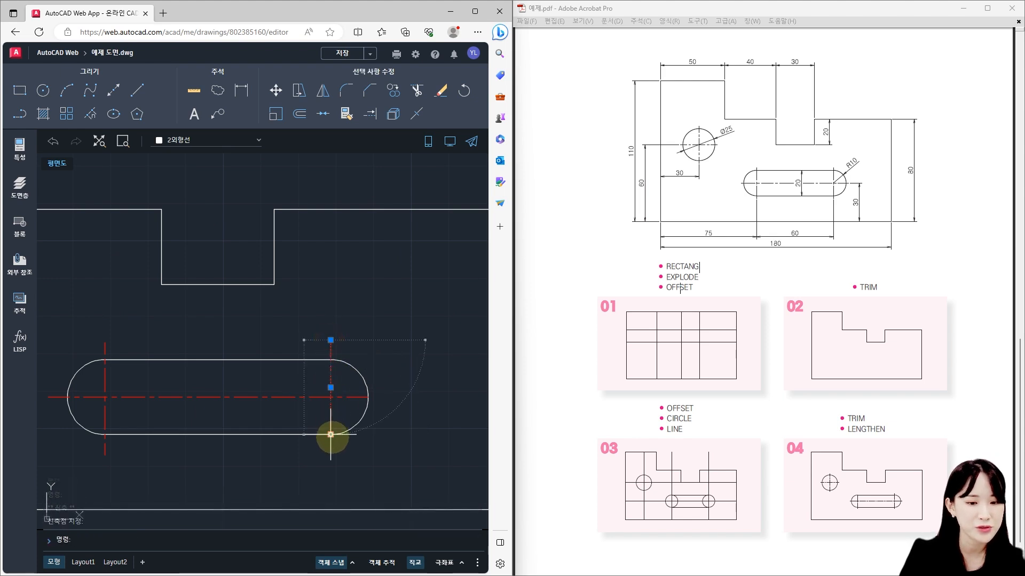
{"action": "left_click", "coordinate": [339, 456]}
Stretch the right end of the slot's horizontal centre line a short distance beyond the slot's right arc
{"action": "left_click", "coordinate": [359, 397]}
{"action": "left_click", "coordinate": [368, 397]}
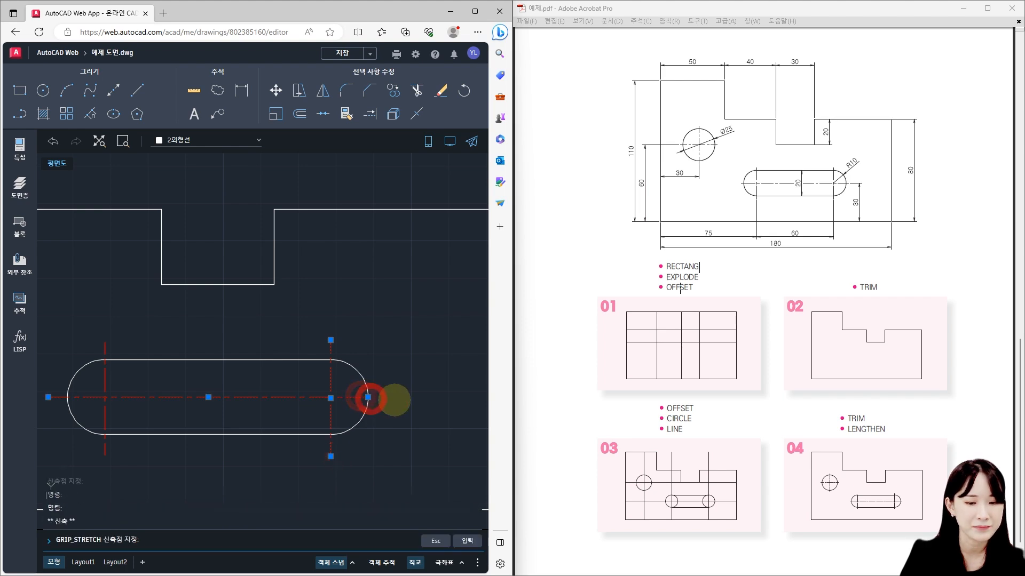
{"action": "left_click", "coordinate": [389, 399]}
{"action": "scroll", "coordinate": [318, 355], "scroll_direction": "down", "scroll_amount": 4}
{"action": "key", "text": "Escape"}
{"action": "mouse_move", "coordinate": [225, 406]}
{"action": "middle_mouse_down"}
{"action": "mouse_move", "coordinate": [245, 430]}
{"action": "mouse_move", "coordinate": [258, 423]}
{"action": "mouse_move", "coordinate": [256, 407]}
{"action": "mouse_move", "coordinate": [219, 389]}
{"action": "mouse_move", "coordinate": [206, 414]}
{"action": "middle_mouse_up"}
{"action": "scroll", "coordinate": [219, 389], "scroll_direction": "up", "scroll_amount": 2}
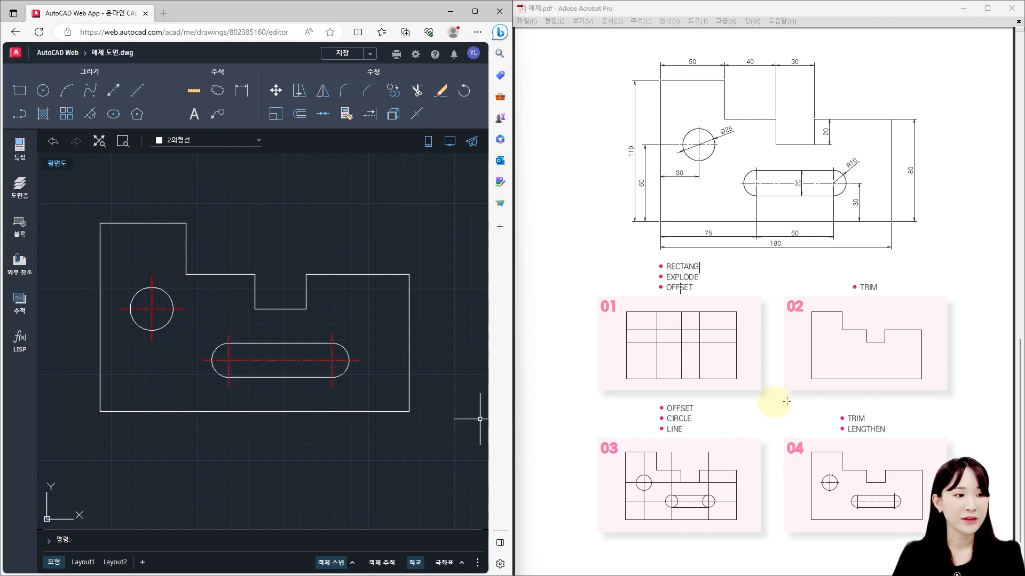